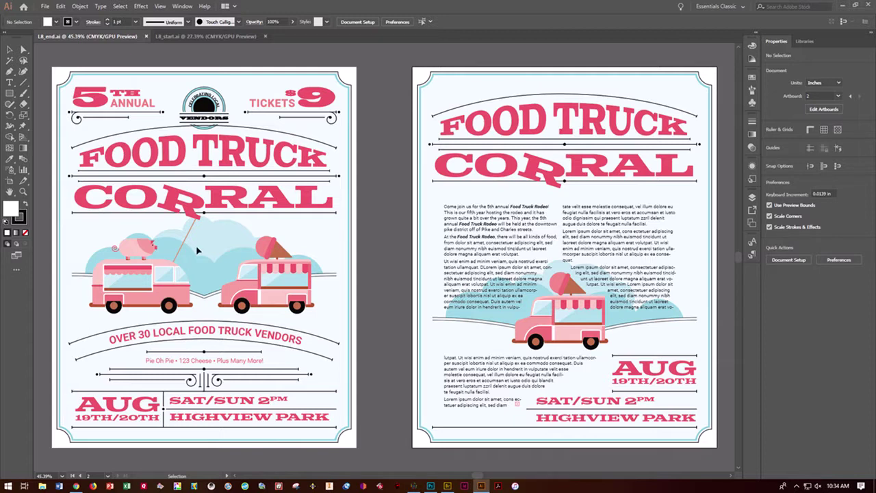
Step: Save the L8_start.ai document as L8_foodtruck.ai in the Lesson08 folder, in Adobe Illustrator format with the Illustrator CC version
{"action": "left_click", "coordinate": [189, 38]}
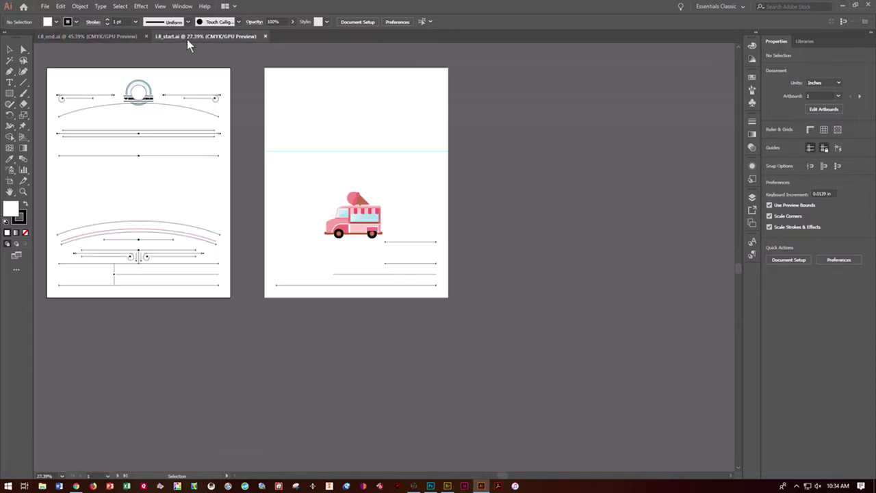
{"action": "left_click", "coordinate": [45, 10]}
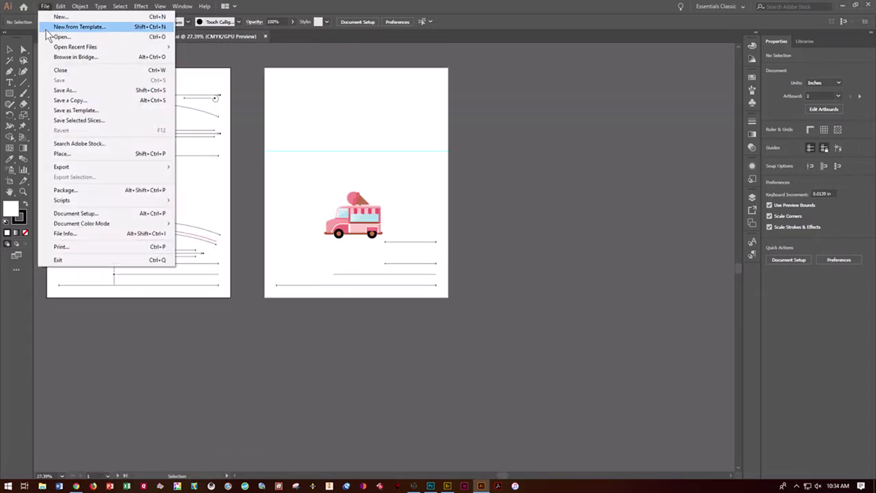
{"action": "left_click", "coordinate": [59, 89]}
{"action": "left_click_drag", "start_coordinate": [115, 198], "coordinate": [70, 199]}
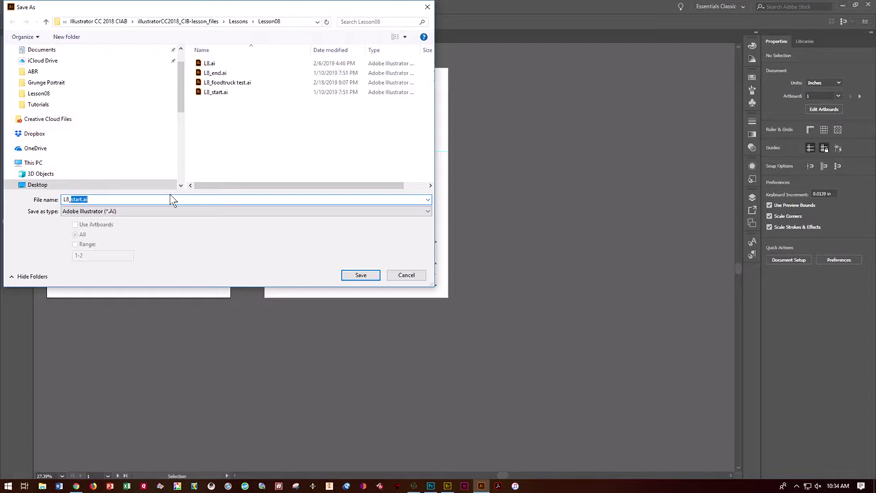
{"action": "type", "text": "foodtri"}
{"action": "key", "text": "BackSpace"}
{"action": "type", "text": "uck"}
{"action": "left_click", "coordinate": [348, 276]}
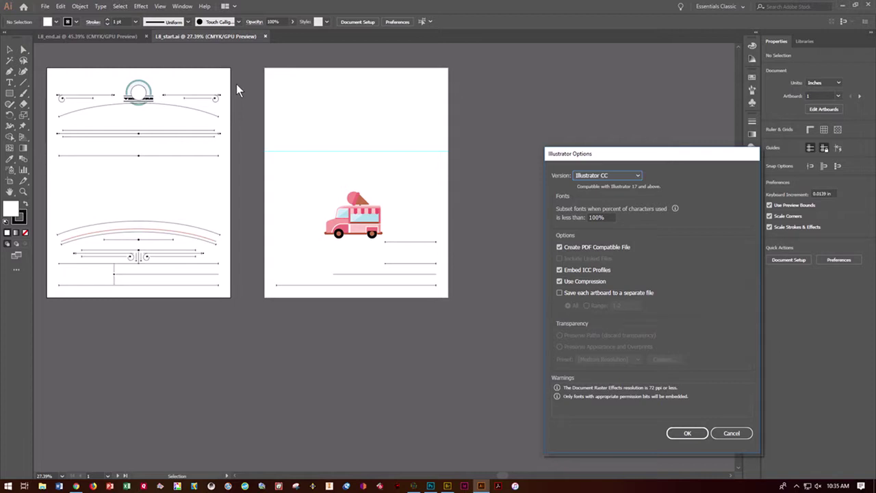
{"action": "left_click", "coordinate": [688, 433]}
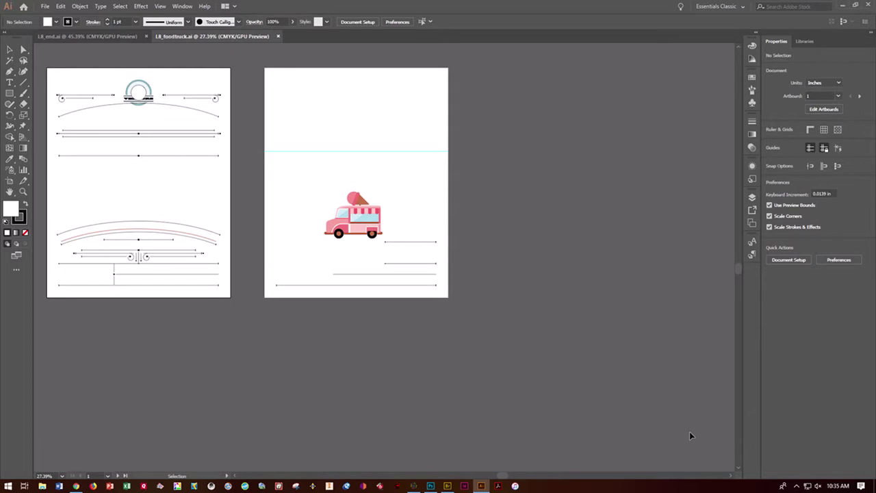
Step: Start a point type object on the empty canvas to the left of artboard 1 and clear its placeholder text
{"action": "left_click", "coordinate": [108, 477]}
{"action": "left_click", "coordinate": [119, 457]}
{"action": "left_click", "coordinate": [158, 6]}
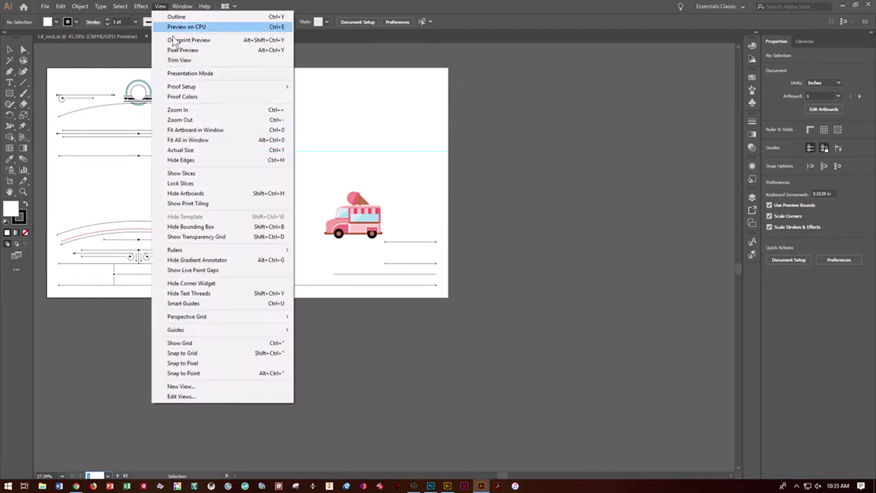
{"action": "left_click", "coordinate": [178, 131]}
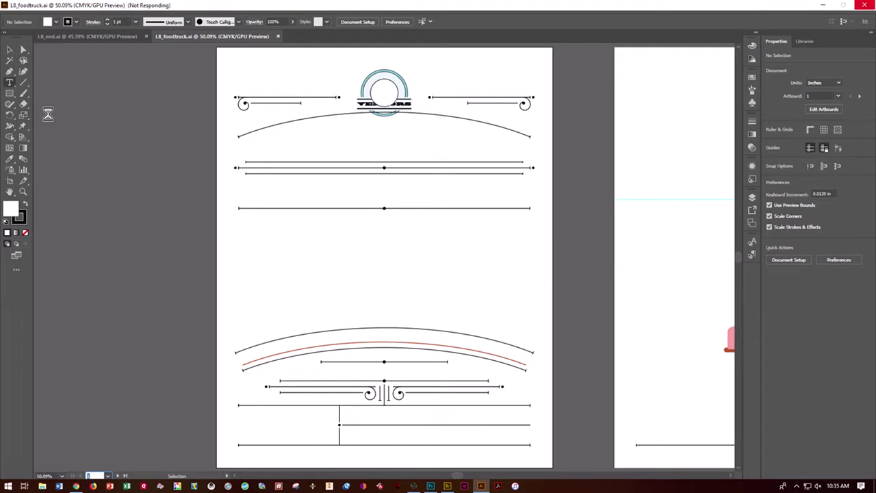
{"action": "key", "text": "t"}
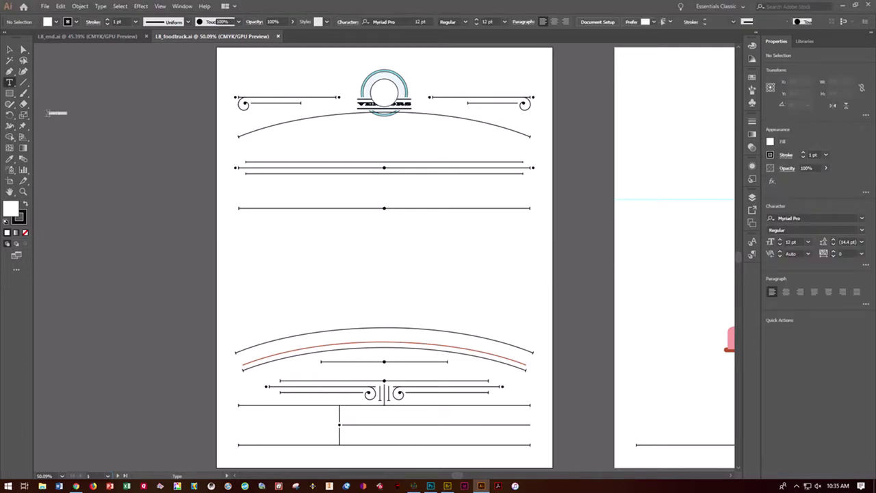
{"action": "left_click", "coordinate": [49, 115]}
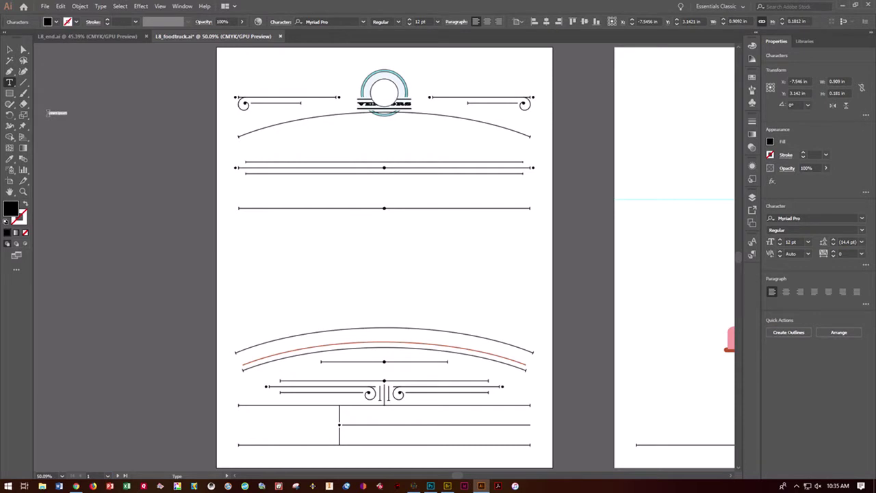
{"action": "key", "text": "BackSpace"}
Step: Enter "Pie Oh Pie" followed by a space in the new point type object
{"action": "key", "text": "ctrl"}
{"action": "key", "text": "ctrl+equal"}
{"action": "key", "text": "ctrl+equal"}
{"action": "key", "text": "ctrl+equal"}
{"action": "key", "text": "ctrl+equal"}
{"action": "key", "text": "ctrl+equal"}
{"action": "key", "text": "ctrl+equal"}
{"action": "type", "text": "Pie or"}
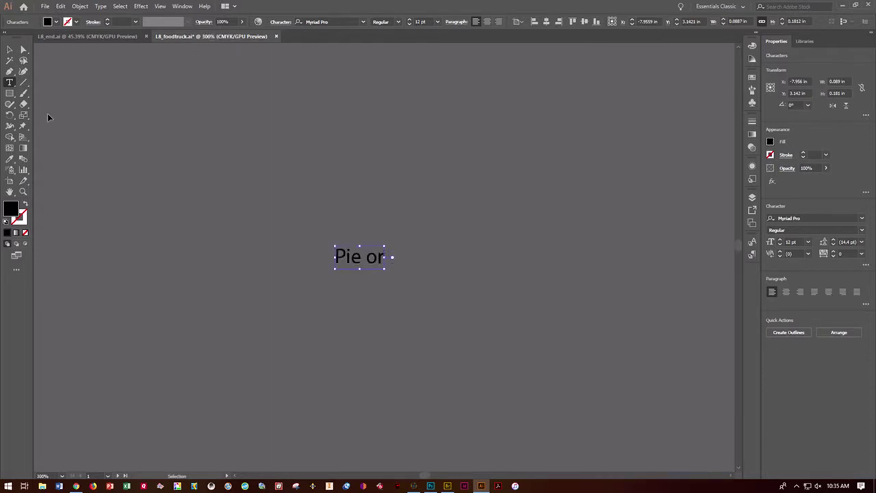
{"action": "key", "text": "BackSpace"}
{"action": "type", "text": "h"}
{"action": "key", "text": "BackSpace"}
{"action": "key", "text": "BackSpace"}
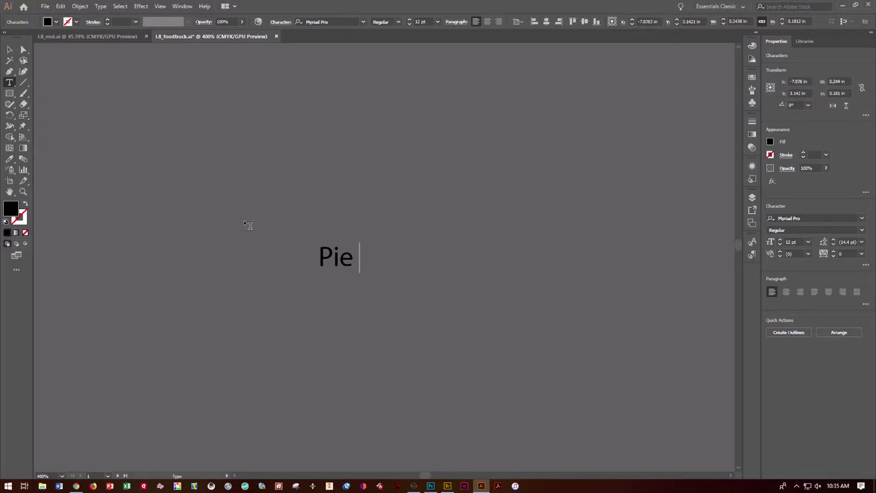
{"action": "type", "text": "Oh Pie"}
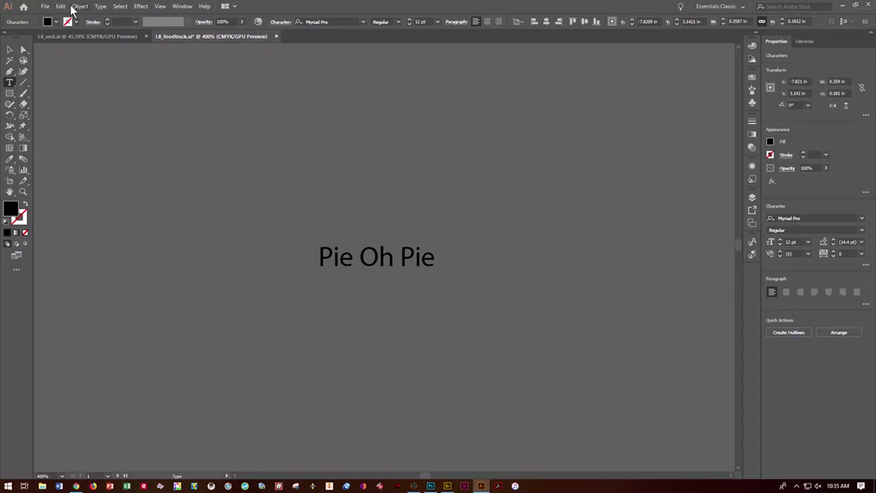
Step: Insert a bullet symbol after "Pie Oh Pie" and continue the line with "123 Cheese"
{"action": "left_click", "coordinate": [101, 7]}
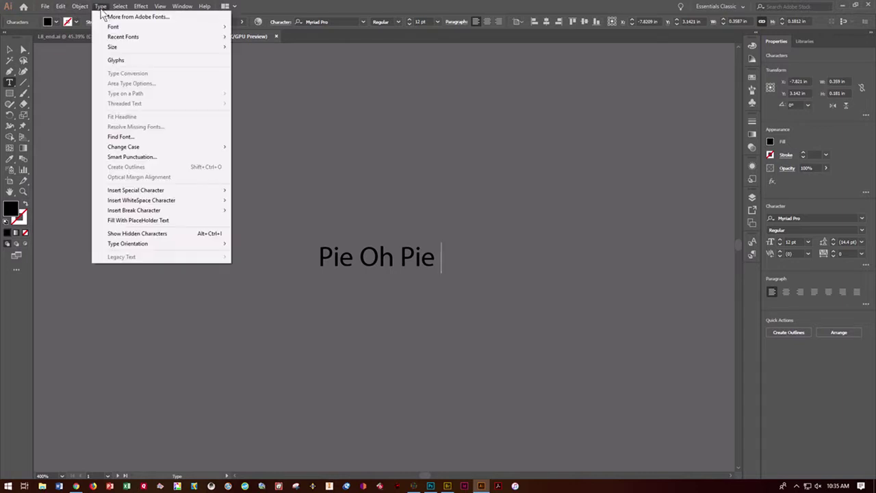
{"action": "mouse_move", "coordinate": [158, 196]}
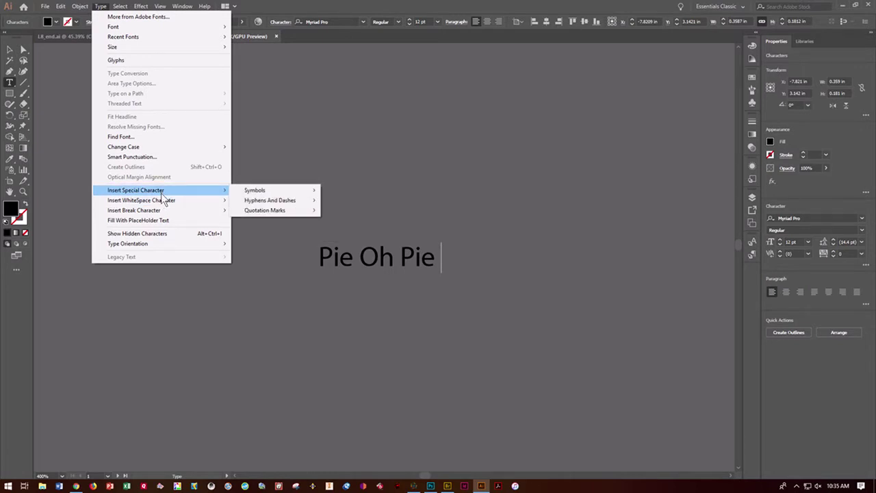
{"action": "mouse_move", "coordinate": [258, 189]}
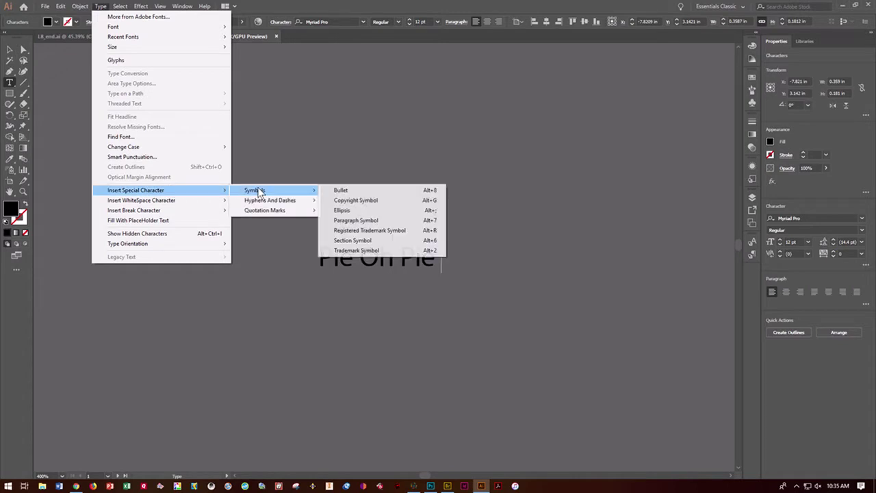
{"action": "left_click", "coordinate": [337, 190]}
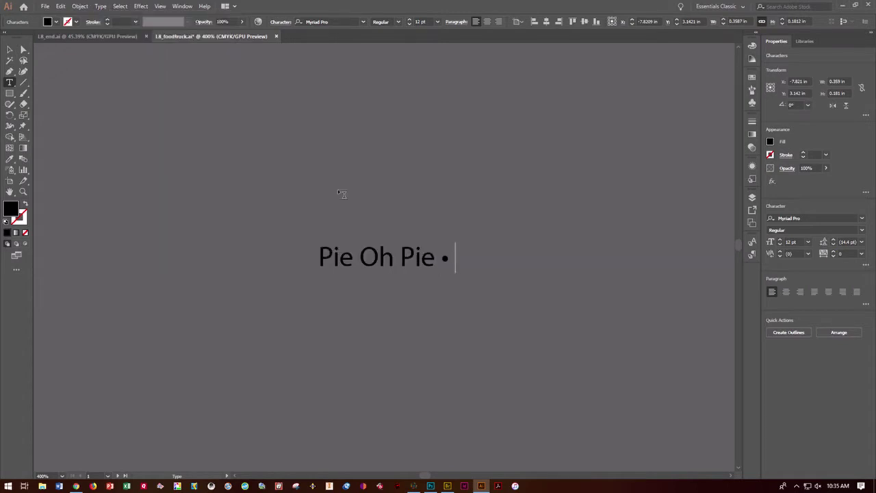
{"action": "type", "text": "123"}
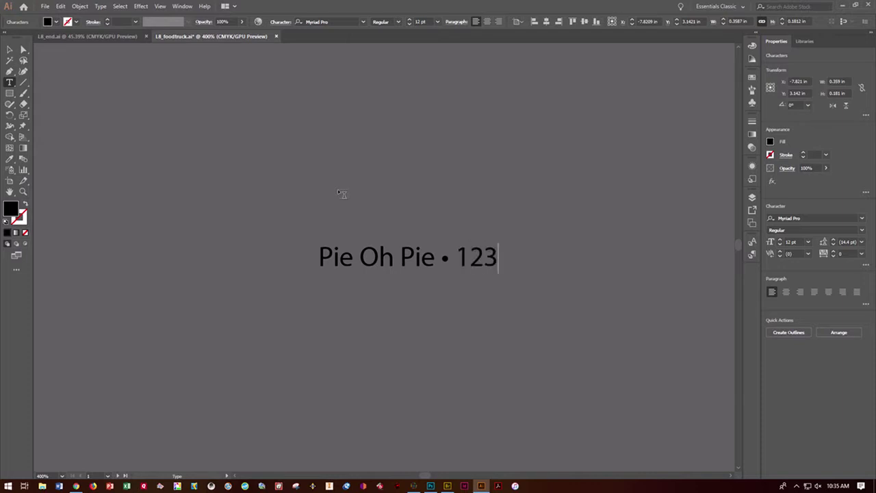
{"action": "type", "text": " Cheese"}
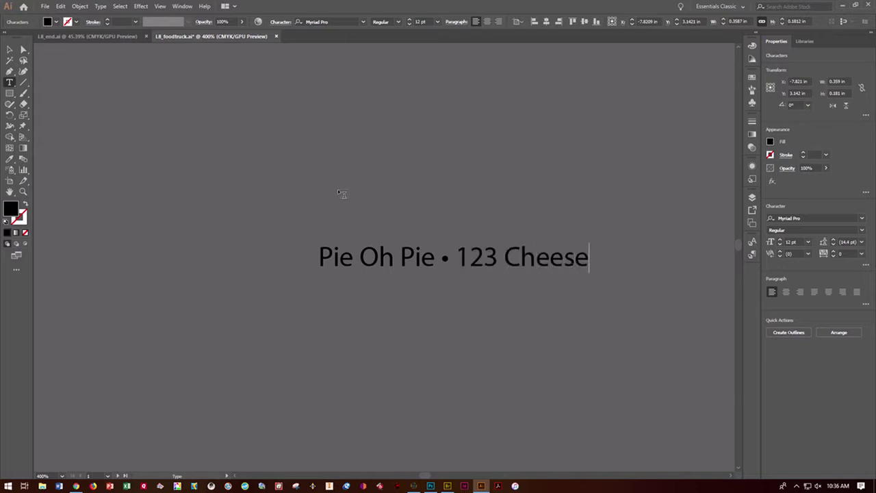
Step: Insert a second bullet symbol after "123 Cheese" and complete the line with "Plus Many More!"
{"action": "left_click", "coordinate": [99, 8]}
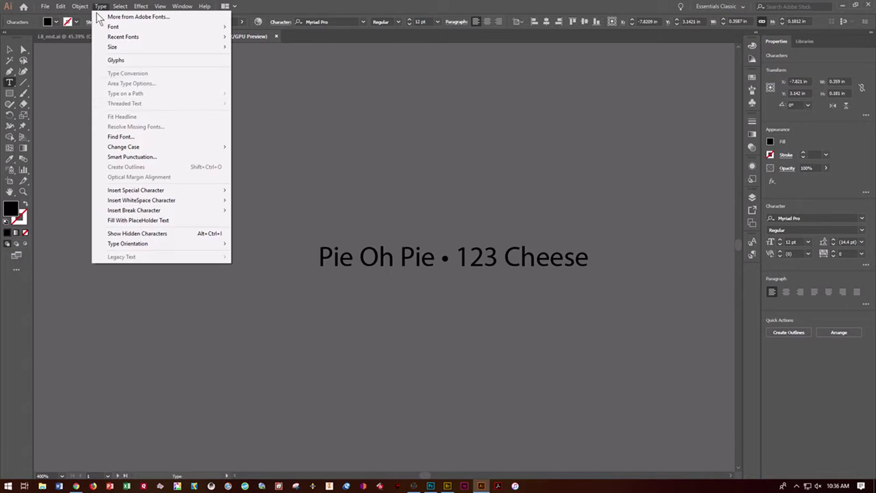
{"action": "mouse_move", "coordinate": [187, 190]}
{"action": "mouse_move", "coordinate": [252, 191]}
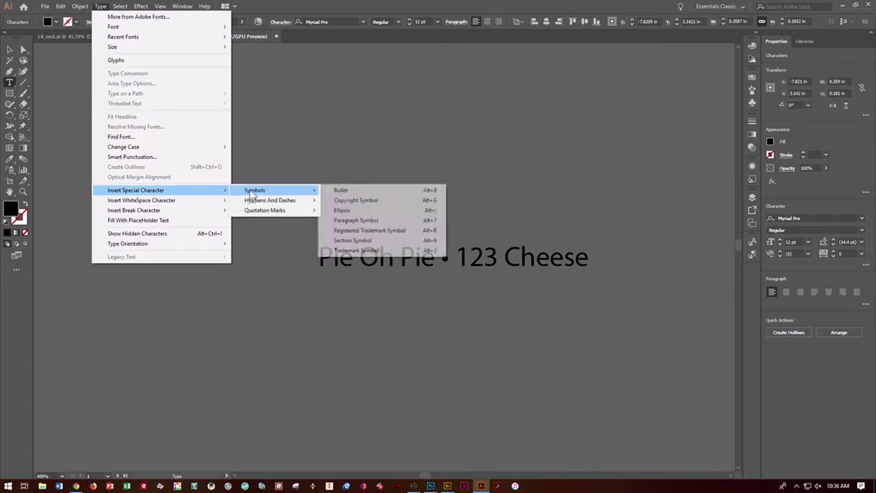
{"action": "left_click", "coordinate": [353, 191]}
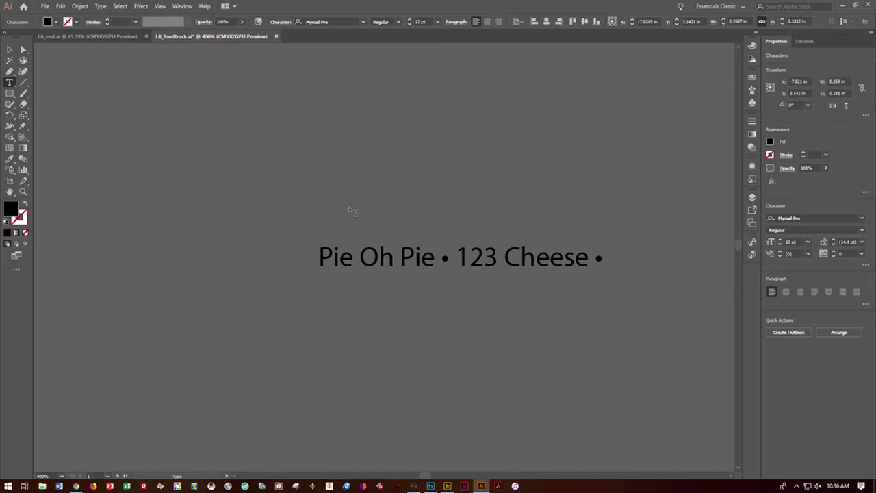
{"action": "type", "text": "Plus Man"}
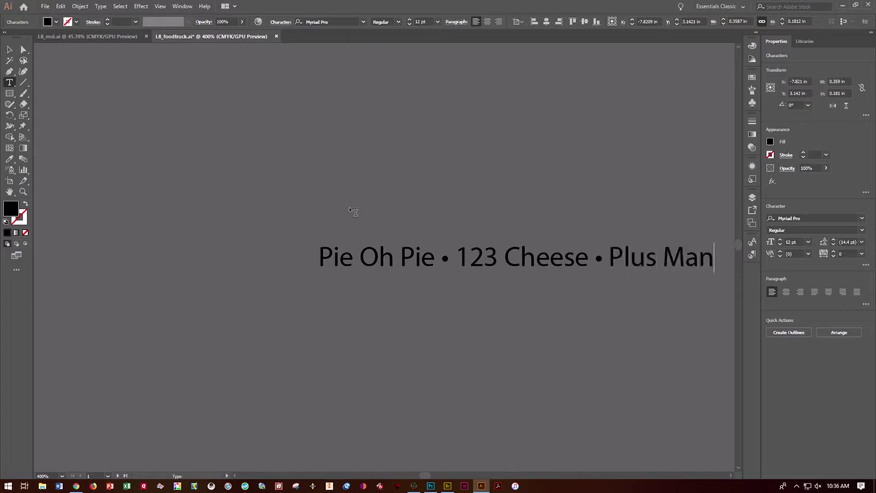
{"action": "type", "text": "y More!"}
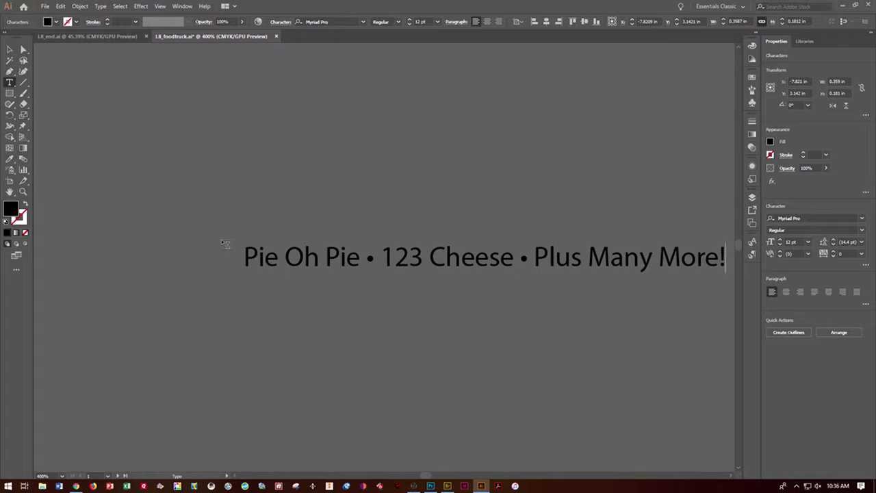
Step: Try stretching the point type by its bounding box to about 2.68 by 0.82 in, and undo the scaling
{"action": "left_click", "coordinate": [10, 49]}
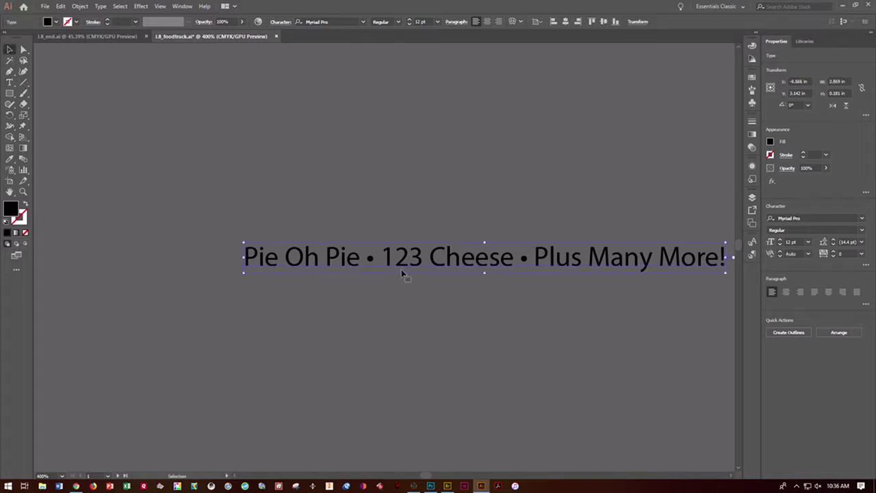
{"action": "left_click_drag", "start_coordinate": [727, 273], "coordinate": [698, 380]}
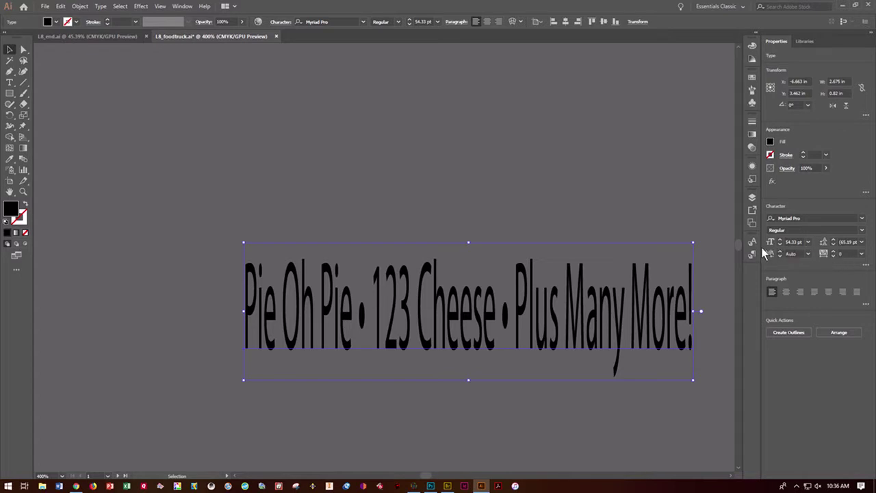
{"action": "key", "text": "ctrl+z"}
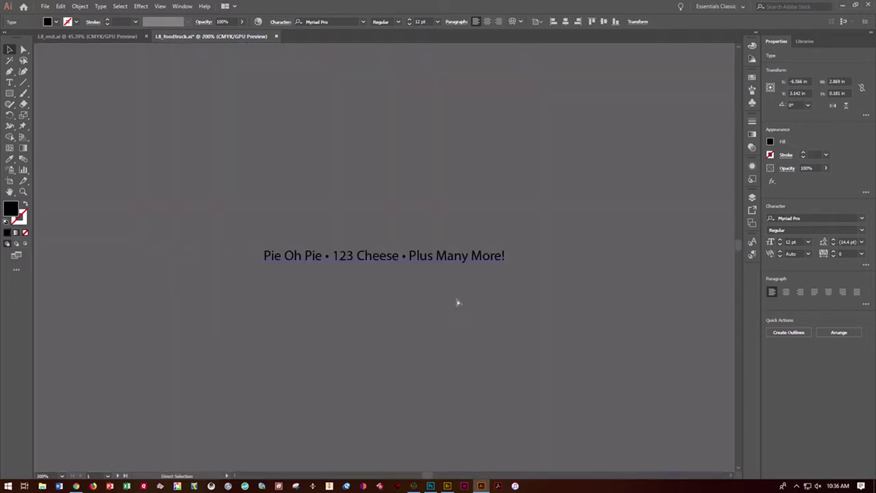
Step: Create an area type frame about 4.03 by 1.46 in within artboard 1's lower-left ruled cell and clear its placeholder text
{"action": "key", "text": "ctrl+minus"}
{"action": "key", "text": "v"}
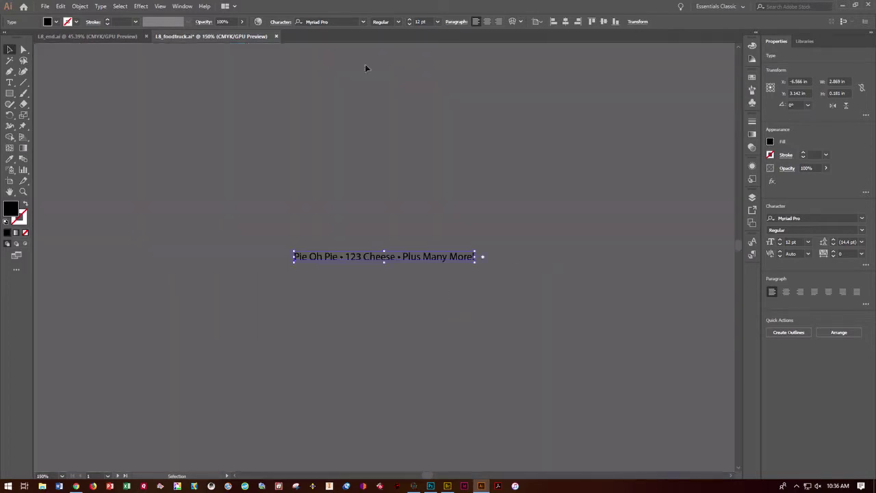
{"action": "left_click", "coordinate": [107, 475]}
{"action": "left_click", "coordinate": [118, 459]}
{"action": "left_click", "coordinate": [158, 7]}
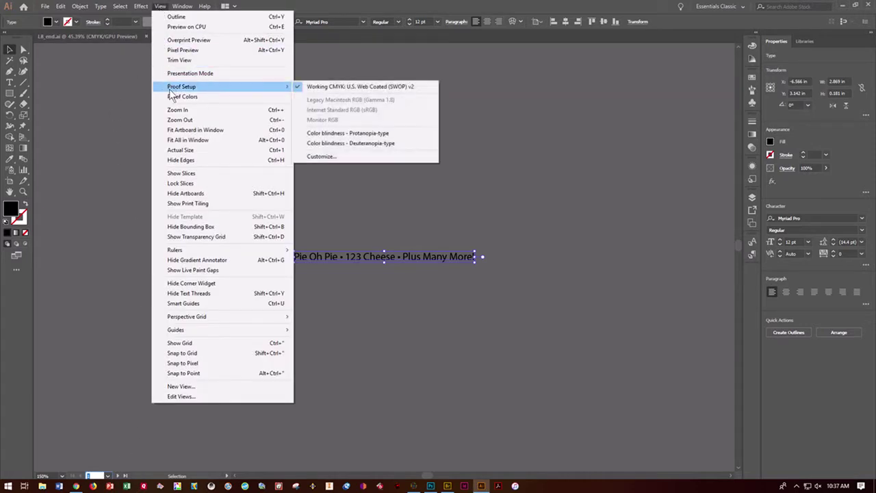
{"action": "left_click", "coordinate": [172, 130]}
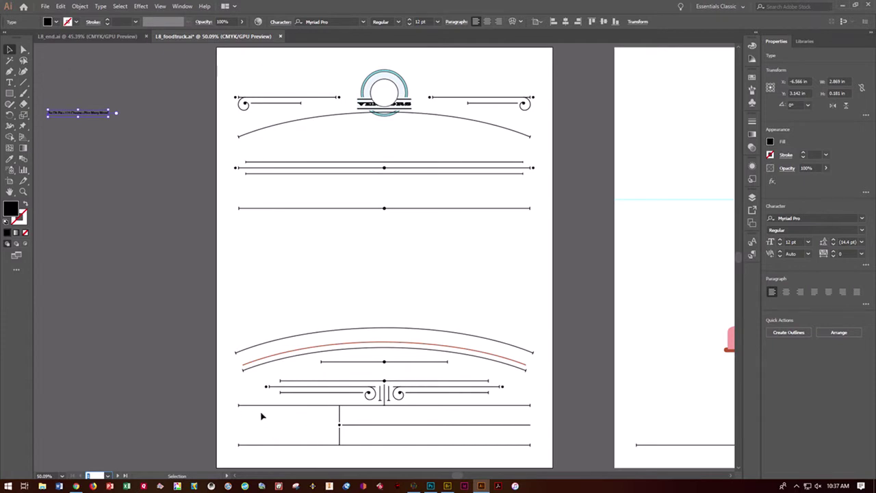
{"action": "key", "text": "ctrl+equal"}
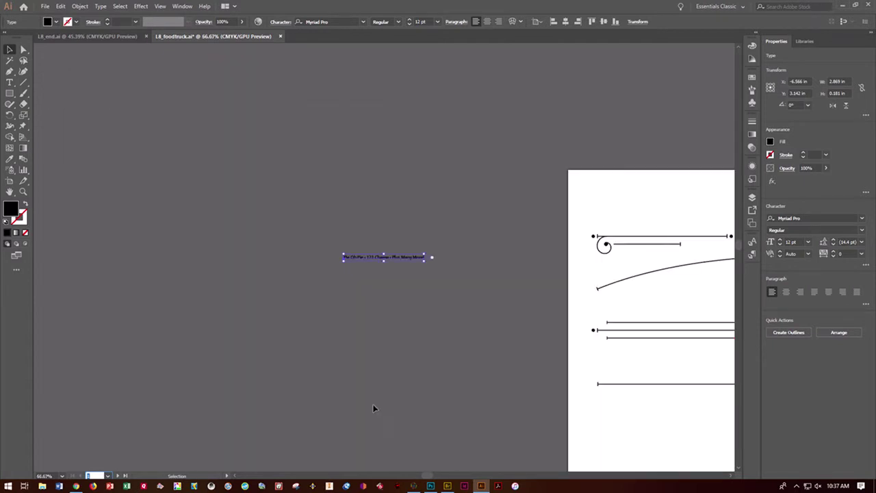
{"action": "left_click_drag", "start_coordinate": [624, 451], "coordinate": [258, 112]}
{"action": "left_click", "coordinate": [9, 83]}
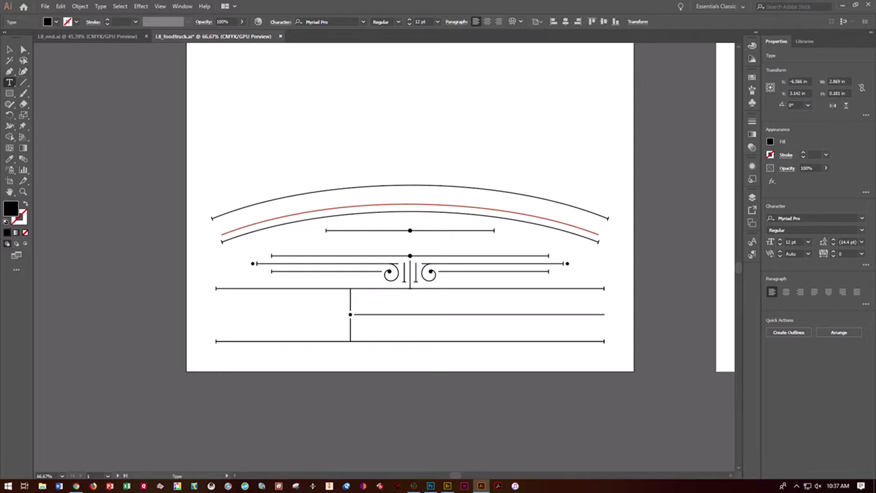
{"action": "left_click_drag", "start_coordinate": [221, 294], "coordinate": [334, 333]}
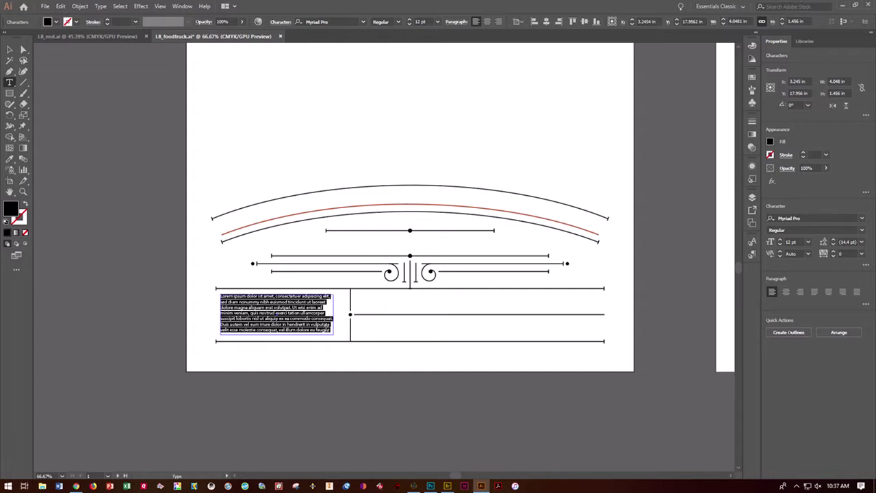
{"action": "key", "text": "BackSpace"}
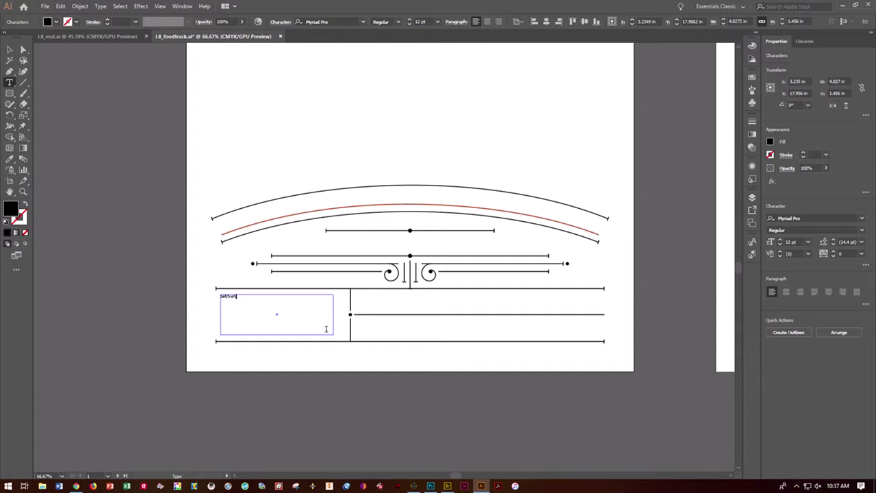
Step: Enter "Sat/Sun 2pm Highland Park" in the area type frame and shrink the frame to about 1.32 by 1.16 in
{"action": "type", "text": "Sat/Sun 2pm Highland Park"}
{"action": "left_click", "coordinate": [9, 49]}
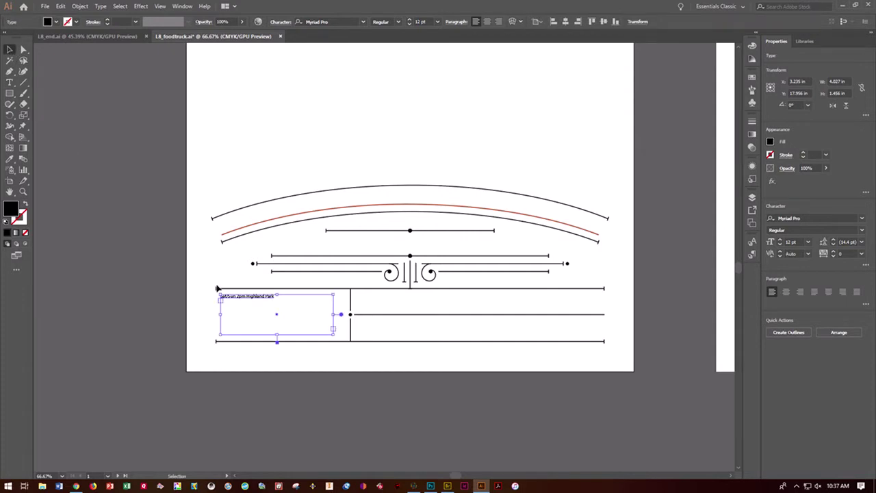
{"action": "left_click_drag", "start_coordinate": [299, 332], "coordinate": [258, 329]}
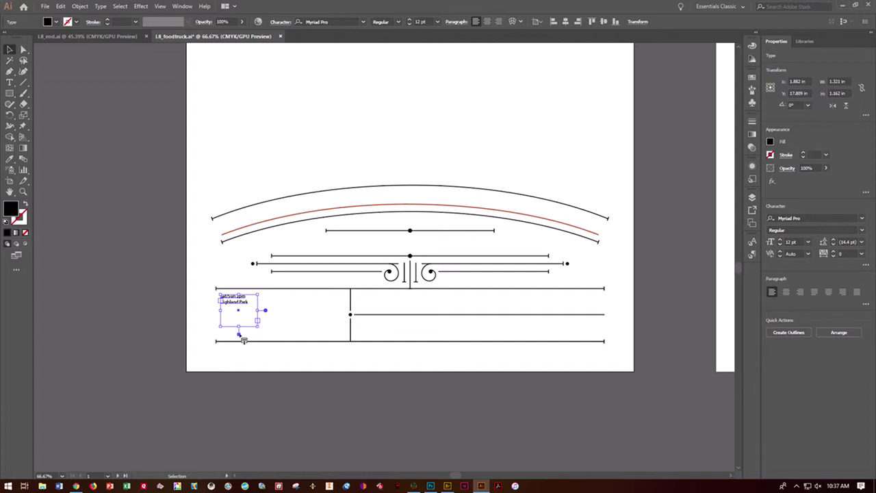
Step: Resize the "Sat/Sun 2pm Highland Park" frame to about 2.20 by 0.87 in and turn on auto-sizing of its height
{"action": "double_click", "coordinate": [239, 334]}
{"action": "left_click_drag", "start_coordinate": [260, 304], "coordinate": [284, 318]}
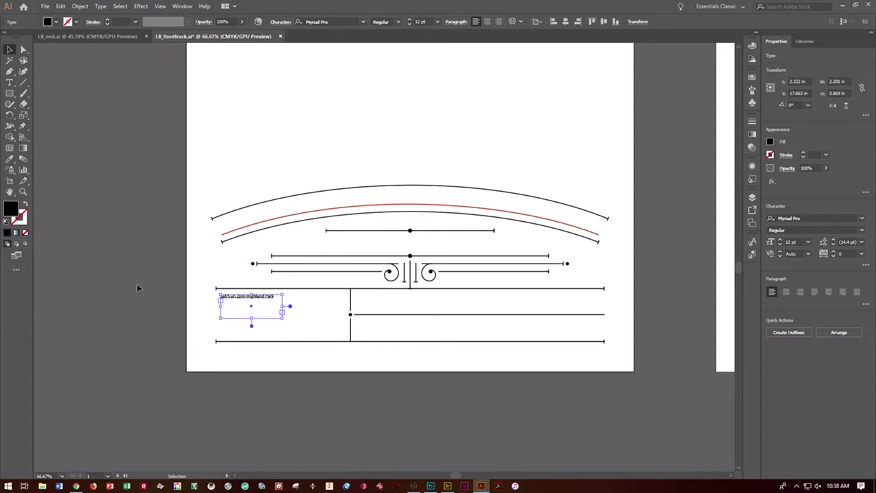
{"action": "left_click", "coordinate": [9, 82]}
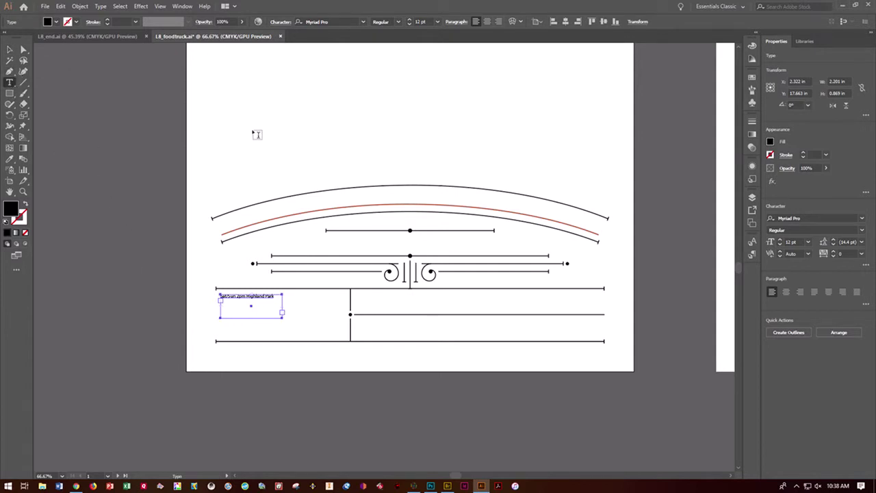
{"action": "left_click", "coordinate": [273, 295]}
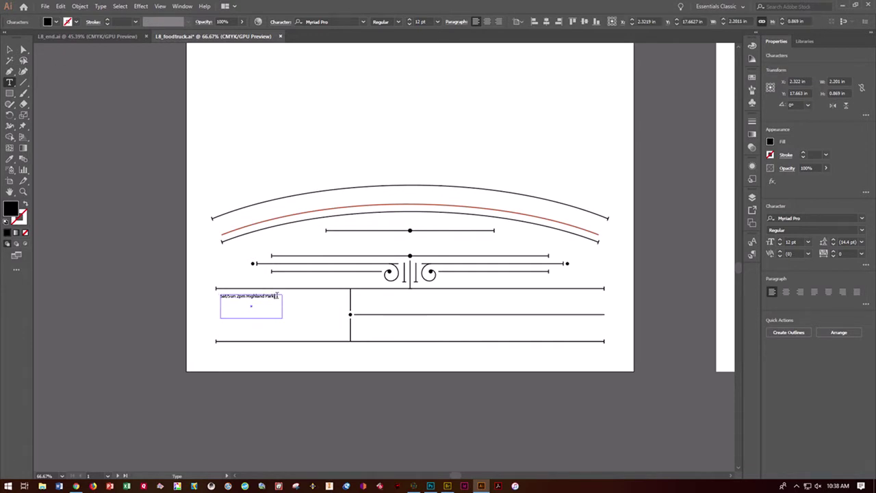
{"action": "left_click", "coordinate": [10, 49]}
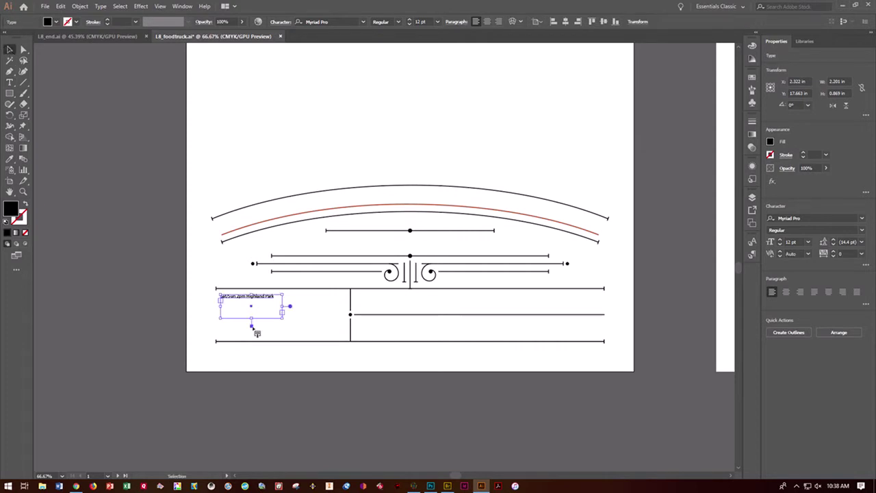
{"action": "double_click", "coordinate": [252, 328]}
Step: Add "Raleigh, North Carolina" as a second line after "Highland Park" in the auto-sizing frame
{"action": "left_click", "coordinate": [11, 82]}
{"action": "key", "text": "ctrl+equal"}
{"action": "key", "text": "ctrl+equal"}
{"action": "key", "text": "ctrl+equal"}
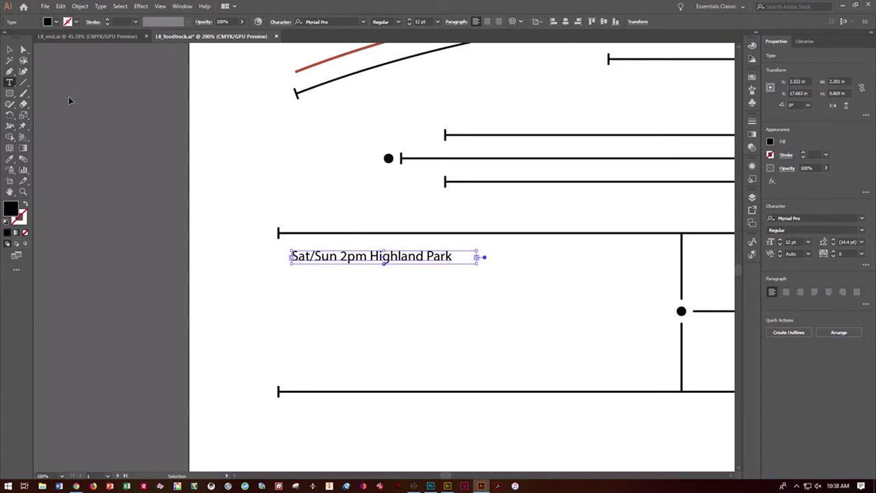
{"action": "left_click", "coordinate": [455, 256]}
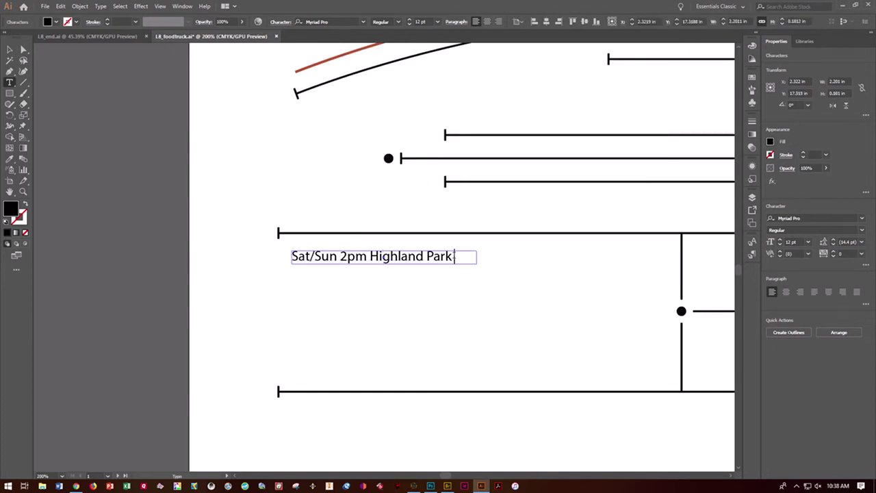
{"action": "type", "text": "Raleigh, NOr"}
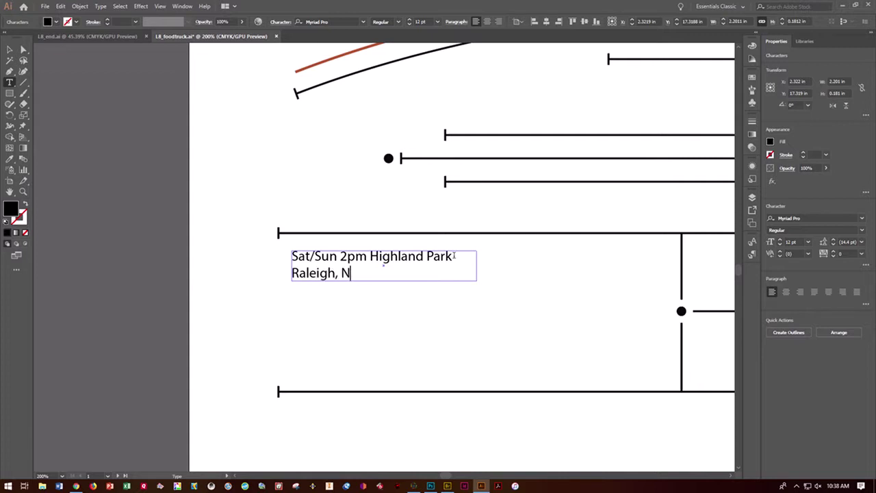
{"action": "key", "text": "BackSpace"}
{"action": "key", "text": "BackSpace"}
{"action": "type", "text": "orth Caol"}
{"action": "key", "text": "BackSpace"}
{"action": "key", "text": "BackSpace"}
{"action": "type", "text": "rola"}
{"action": "key", "text": "BackSpace"}
{"action": "type", "text": "ina"}
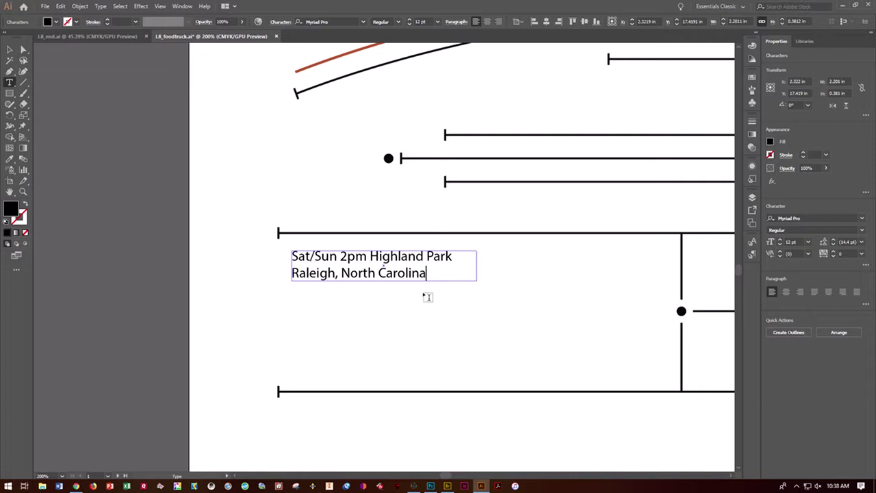
Step: Delete the "Raleigh, North Carolina" line from the area type frame
{"action": "left_click_drag", "start_coordinate": [427, 273], "coordinate": [288, 269]}
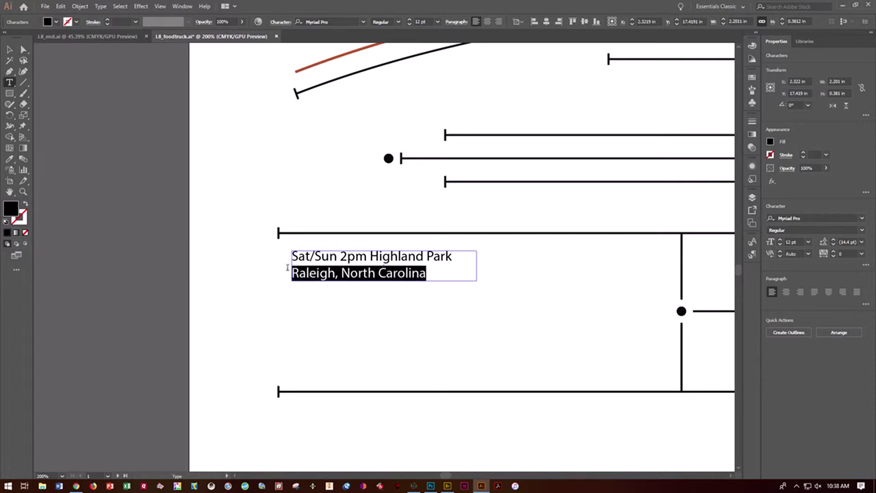
{"action": "key", "text": "BackSpace"}
{"action": "key", "text": "BackSpace"}
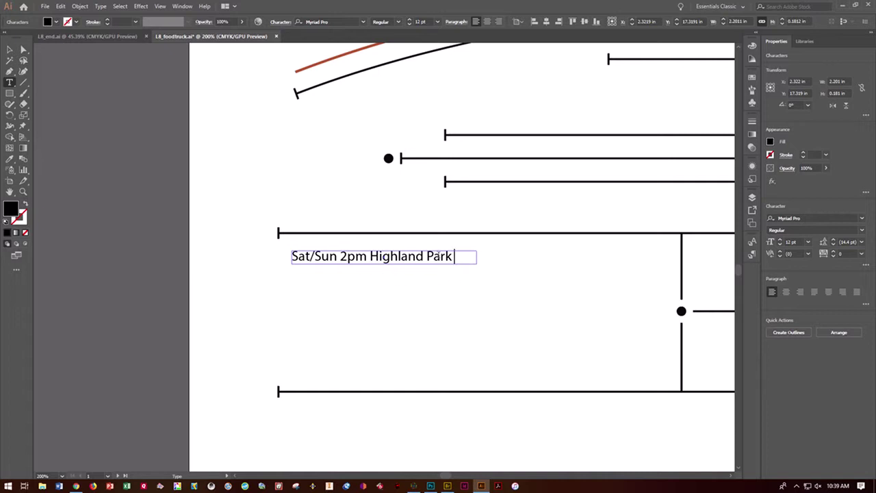
Step: Duplicate the "Sat/Sun 2pm Highland Park" frame into the upper ruled cell just past the vertical divider and deselect it
{"action": "left_click", "coordinate": [9, 54]}
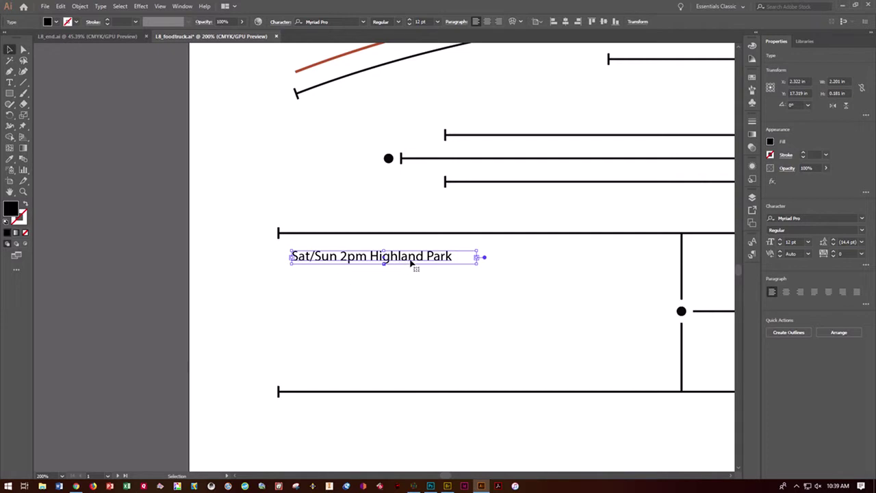
{"action": "left_click_drag", "start_coordinate": [422, 264], "coordinate": [760, 274]}
{"action": "left_click_drag", "start_coordinate": [381, 381], "coordinate": [102, 356]}
{"action": "left_click_drag", "start_coordinate": [109, 234], "coordinate": [521, 241]}
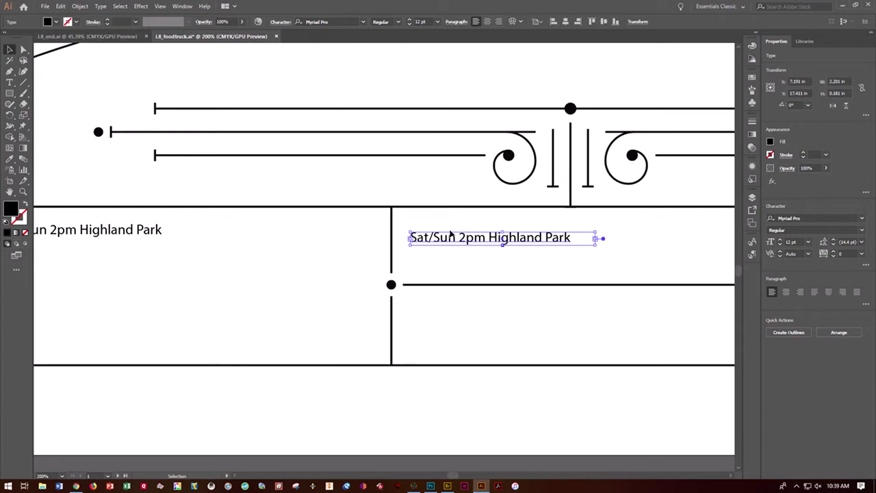
{"action": "key", "text": "ctrl+shift+a"}
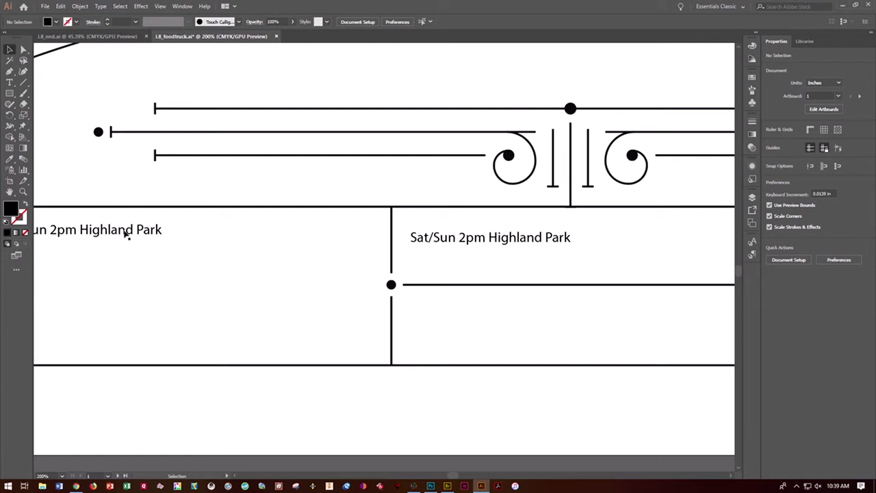
Step: Replace the text of the original frame in artboard 1's lower-left ruled cell with "AUG 19th/20th"
{"action": "mouse_move", "coordinate": [447, 485]}
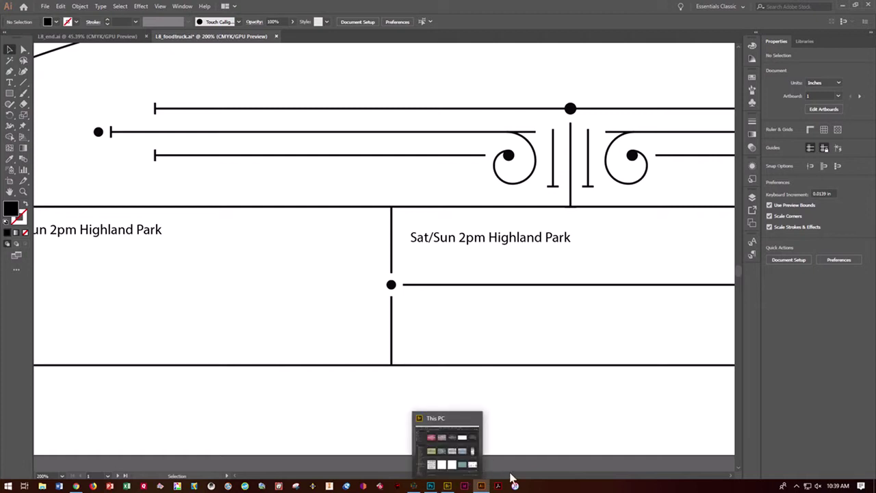
{"action": "left_click", "coordinate": [487, 473]}
{"action": "mouse_move", "coordinate": [461, 475]}
{"action": "left_mouse_down"}
{"action": "mouse_move", "coordinate": [443, 475]}
{"action": "mouse_move", "coordinate": [453, 475]}
{"action": "left_mouse_up"}
{"action": "double_click", "coordinate": [63, 231]}
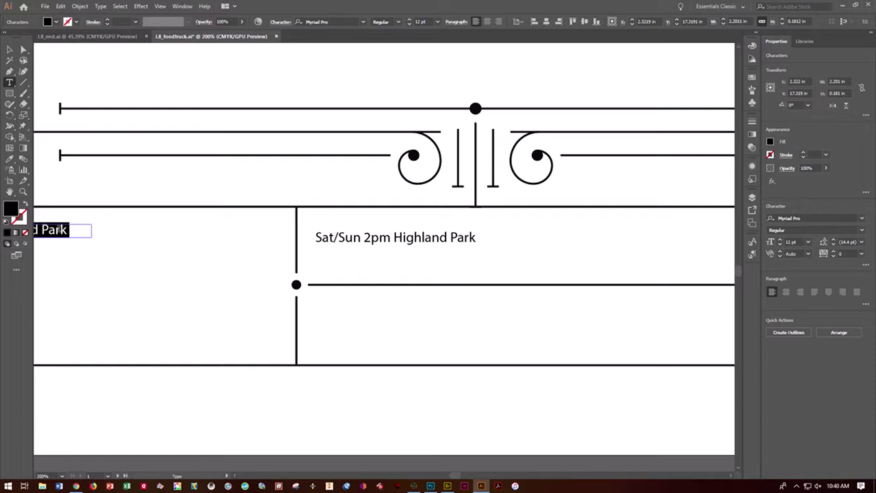
{"action": "type", "text": "AUG"}
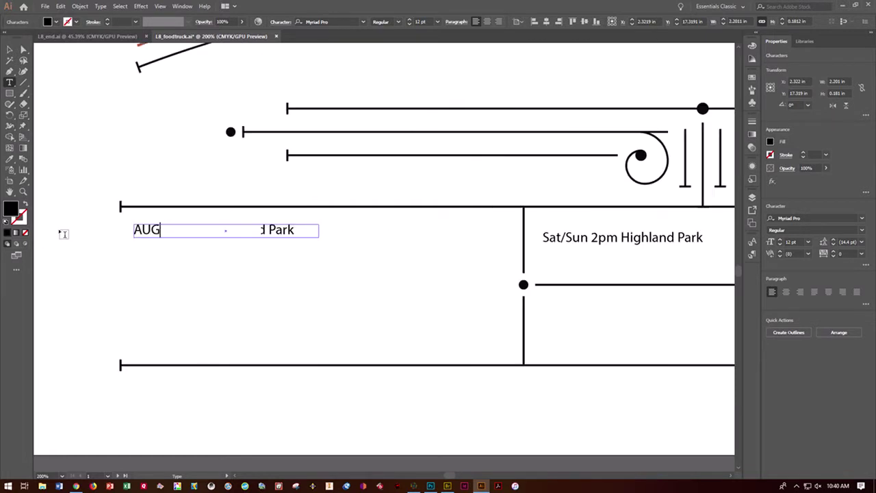
{"action": "type", "text": " 19th/20th"}
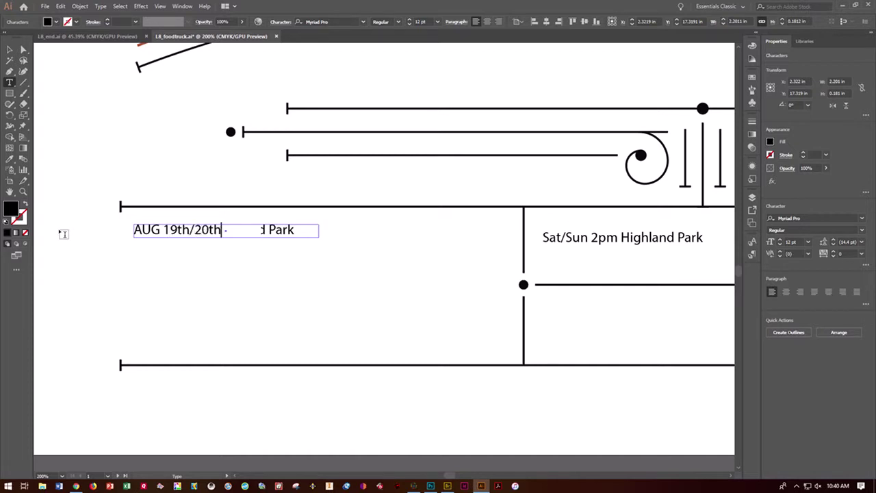
Step: Reposition the "AUG 19th/20th" frame near the start of the cell's upper rule, at about X 2.19, Y 17.36 in
{"action": "left_click", "coordinate": [10, 49]}
{"action": "left_click", "coordinate": [327, 242]}
{"action": "left_click_drag", "start_coordinate": [292, 234], "coordinate": [297, 307]}
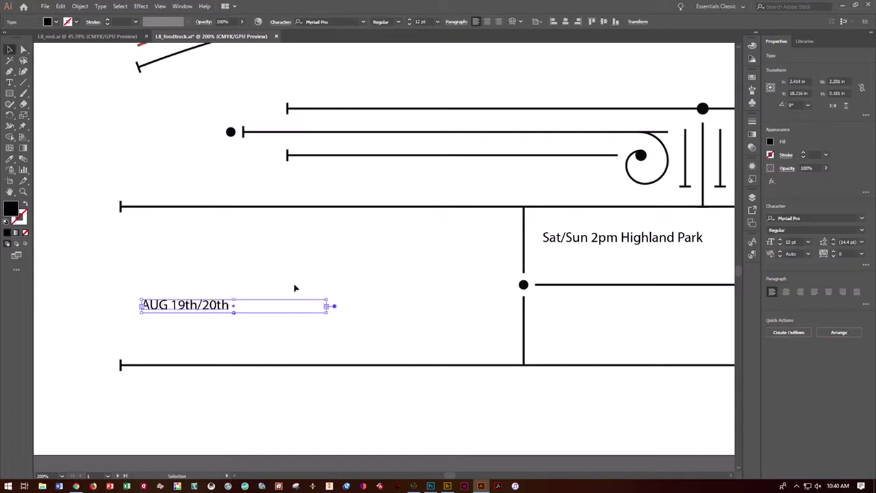
{"action": "left_click_drag", "start_coordinate": [228, 308], "coordinate": [210, 235]}
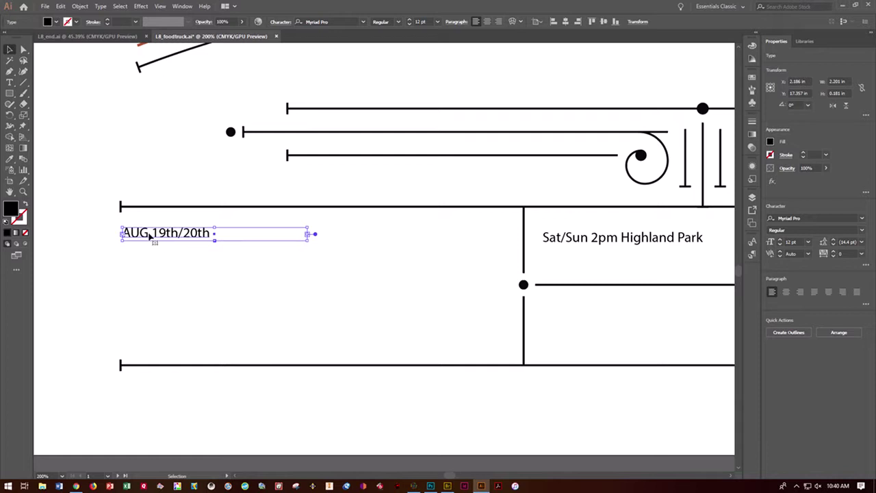
Step: Break the date text into two lines, "AUG" and "19th/20th", removing the leading space, and deselect the frame
{"action": "left_click", "coordinate": [10, 82]}
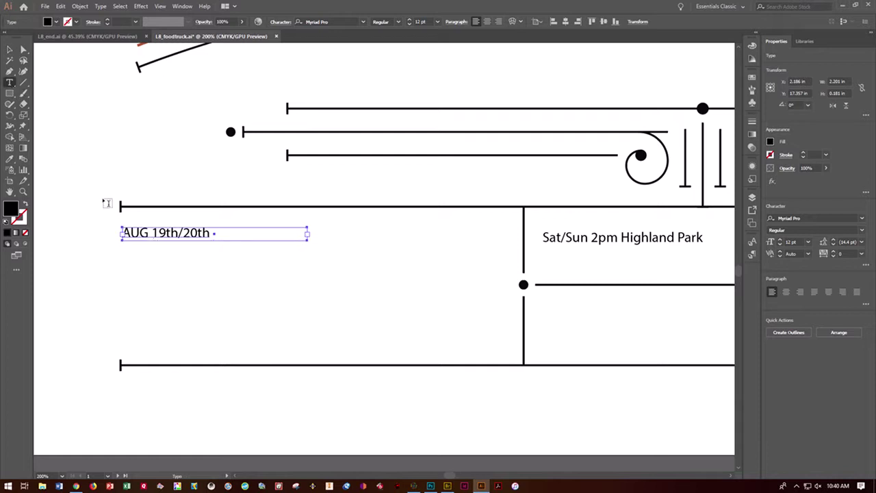
{"action": "left_click", "coordinate": [152, 232]}
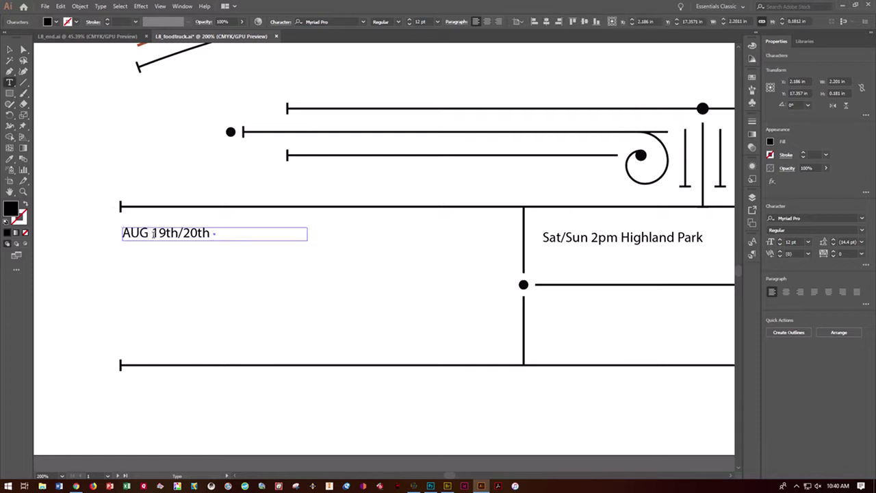
{"action": "key", "text": "Return"}
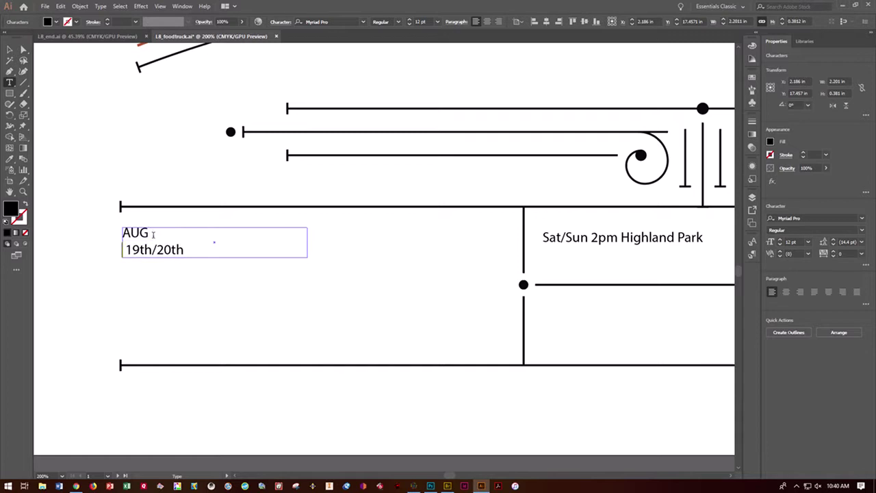
{"action": "key", "text": "Delete"}
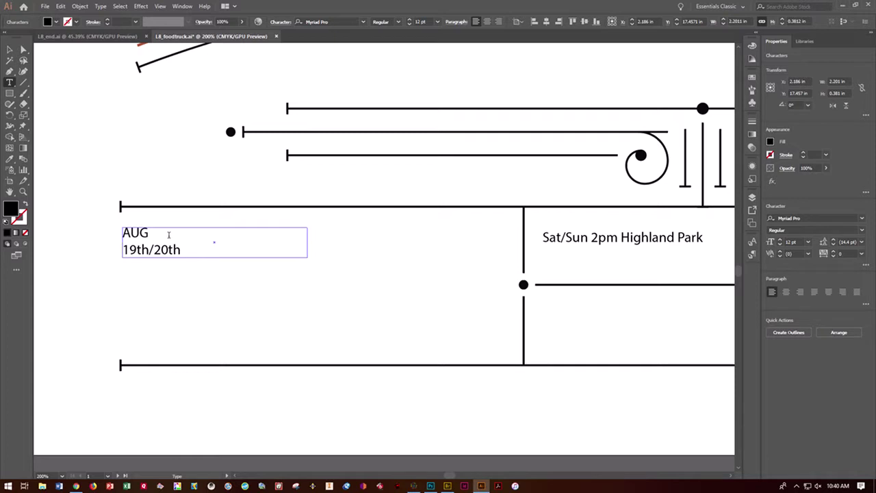
{"action": "key", "text": "Escape"}
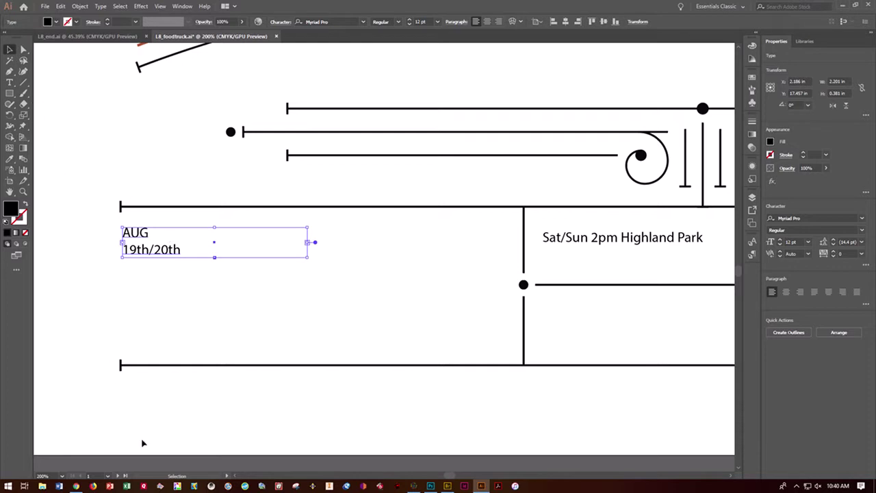
{"action": "left_click", "coordinate": [146, 466]}
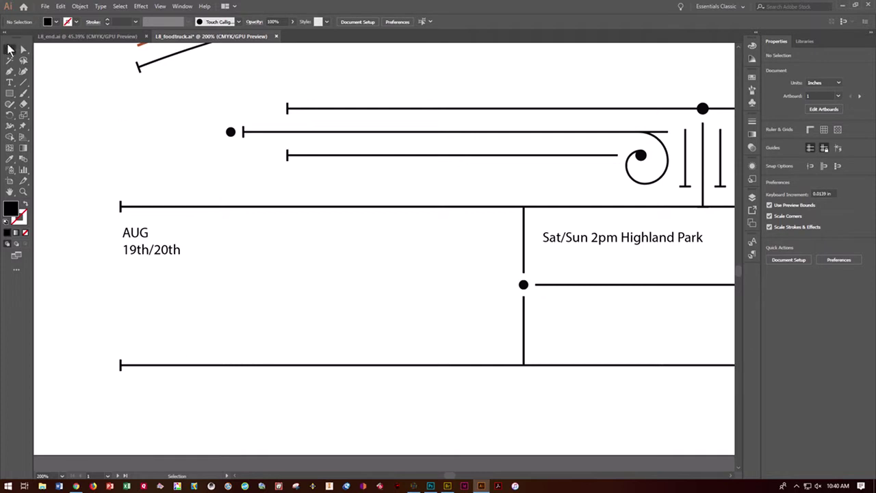
Step: Convert the "AUG 19th/20th" area type to point type and scale it proportionally to about 2.87 by 1.58 in
{"action": "left_click", "coordinate": [152, 251]}
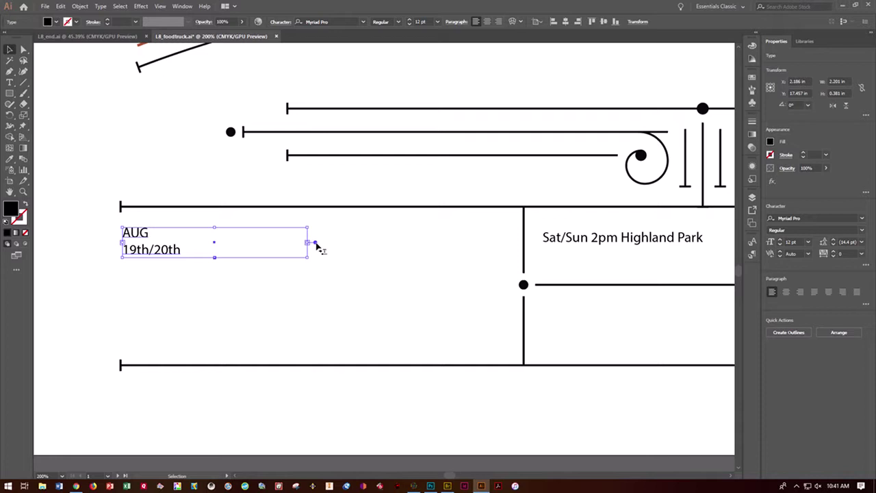
{"action": "double_click", "coordinate": [315, 243]}
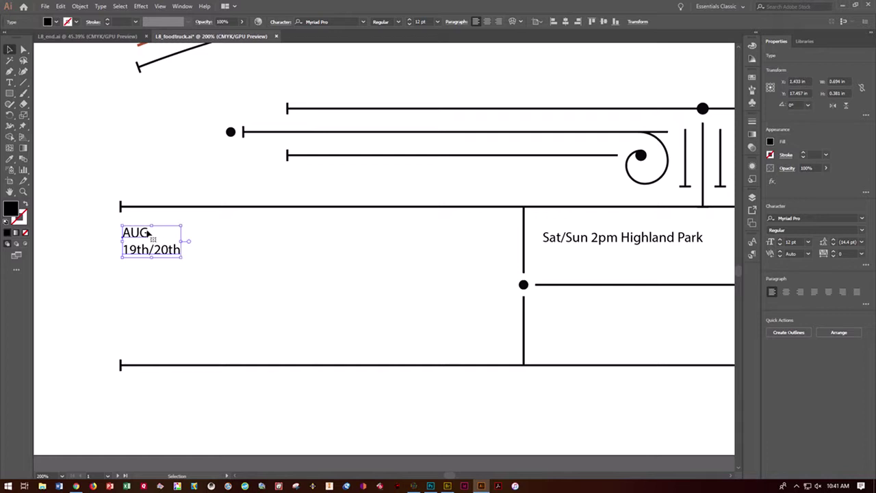
{"action": "left_click_drag", "start_coordinate": [182, 256], "coordinate": [470, 353]}
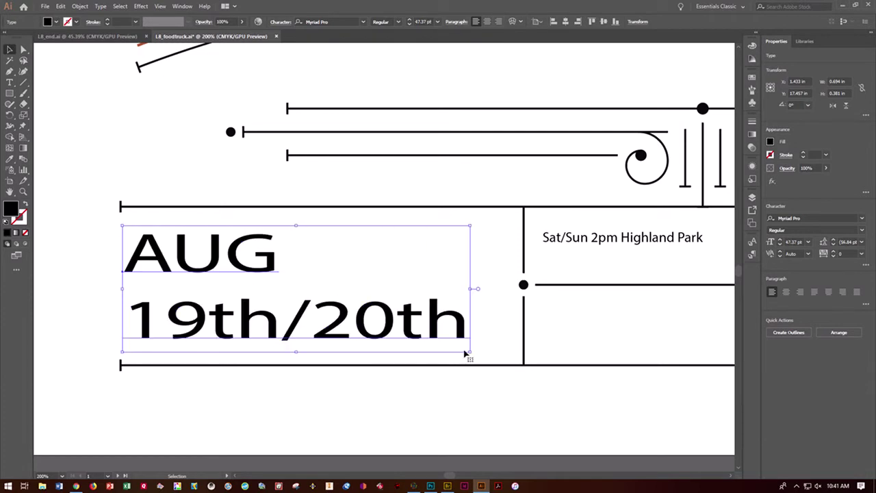
{"action": "key", "text": "ctrl+z"}
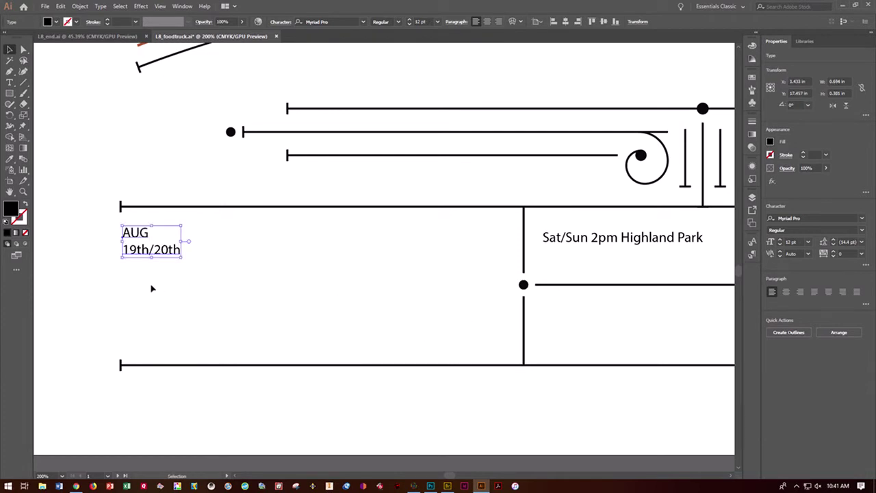
{"action": "left_click_drag", "start_coordinate": [182, 256], "coordinate": [408, 357]}
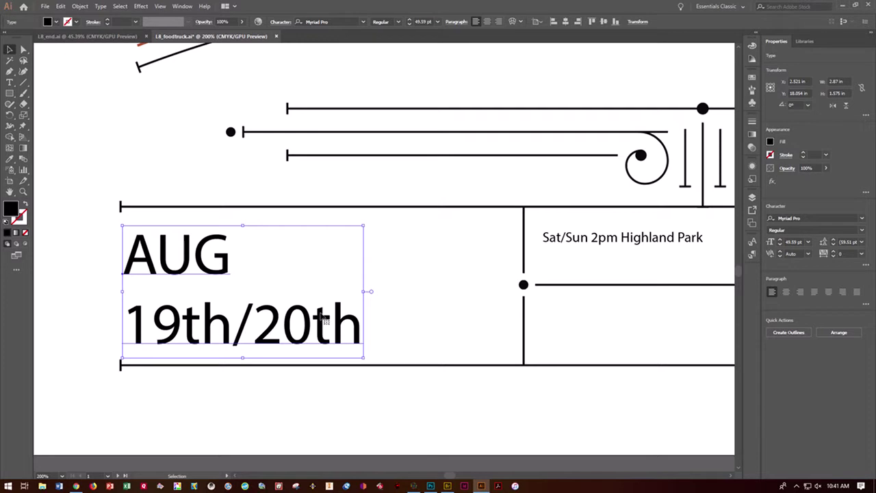
{"action": "left_click_drag", "start_coordinate": [282, 213], "coordinate": [106, 274]}
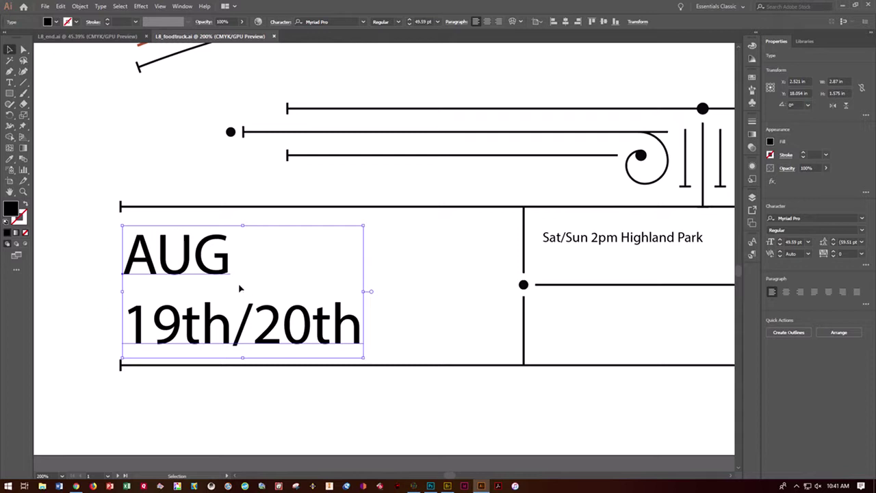
Step: Switch to the Poster 2 artboard and fit it in the window
{"action": "left_click", "coordinate": [107, 475]}
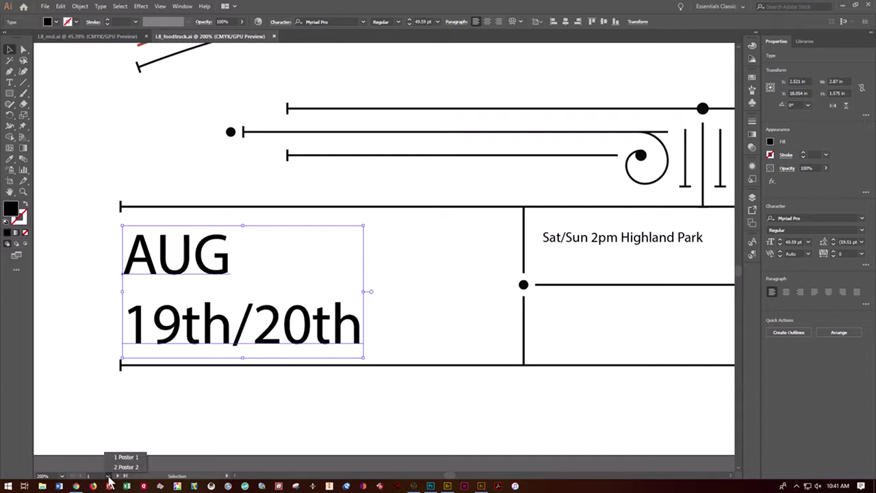
{"action": "left_click", "coordinate": [126, 466]}
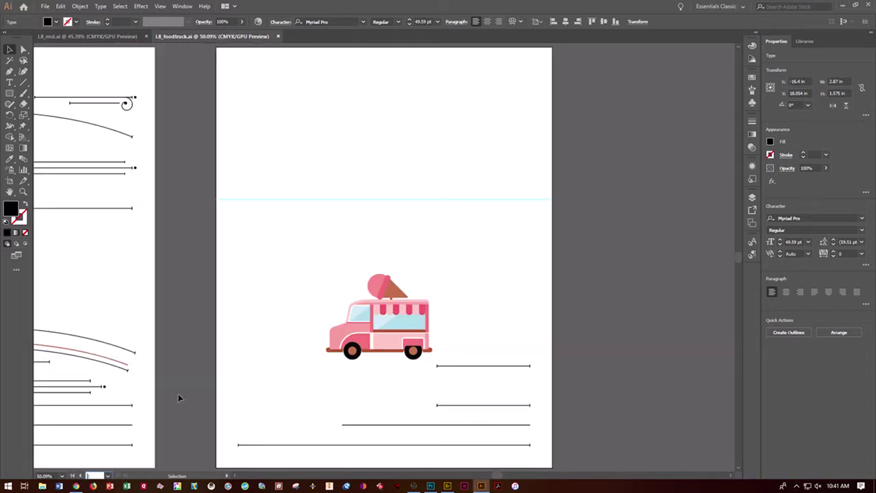
{"action": "left_click", "coordinate": [161, 6]}
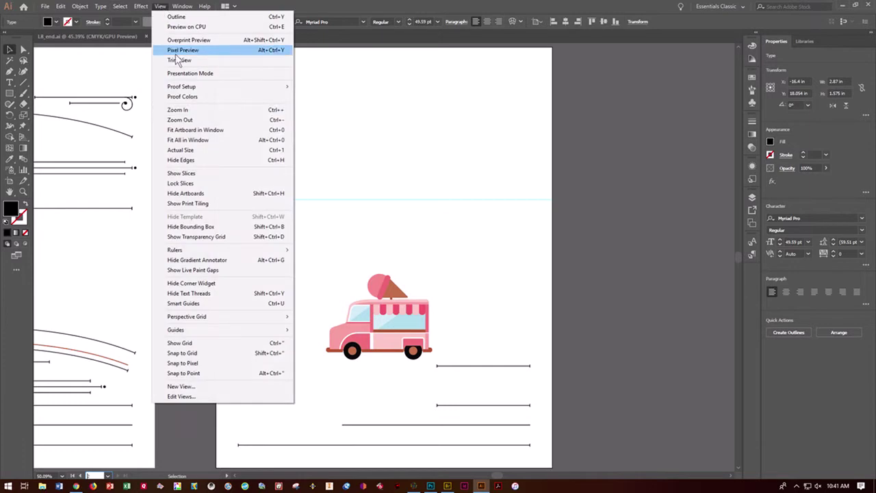
{"action": "left_click", "coordinate": [196, 130]}
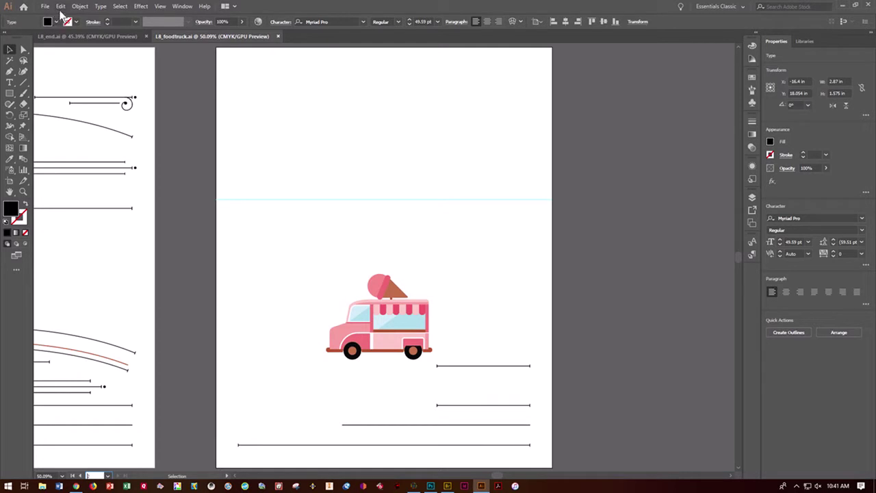
Step: Turn on Smart Guides and place L8_text.txt with the offered import options in a frame about 13.8 by 3.3 in below the guide
{"action": "left_click", "coordinate": [159, 9]}
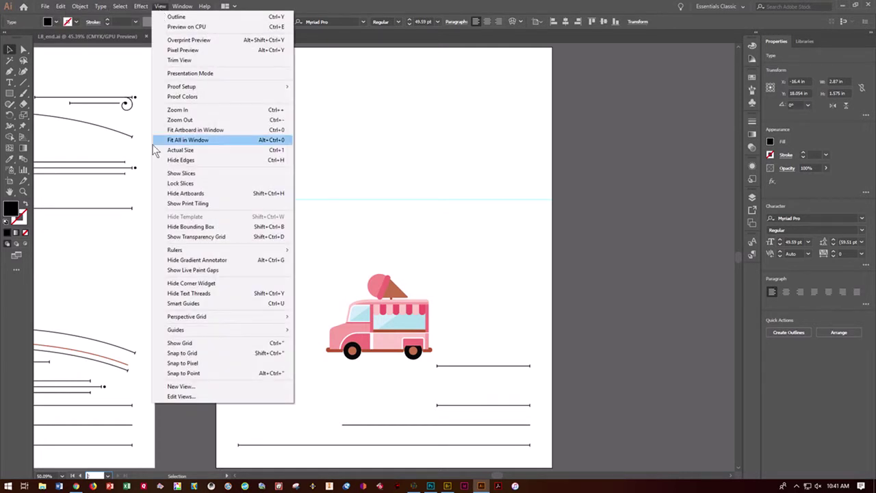
{"action": "left_click", "coordinate": [171, 305]}
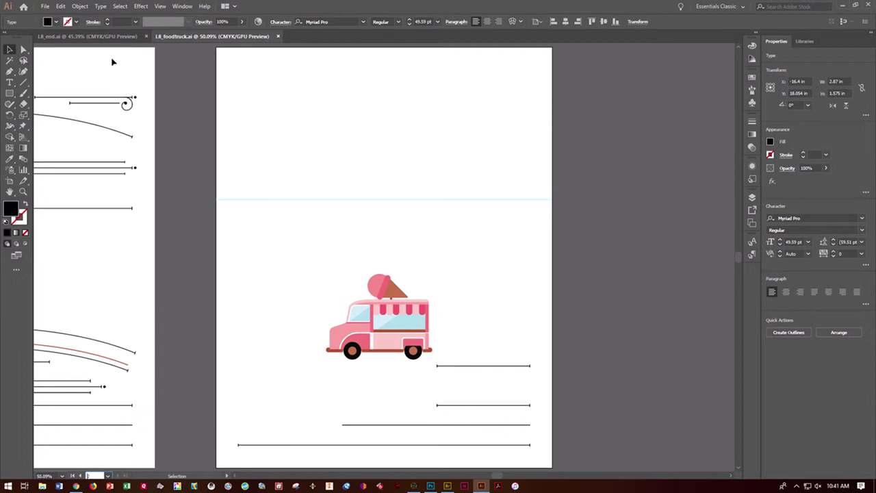
{"action": "left_click", "coordinate": [45, 8]}
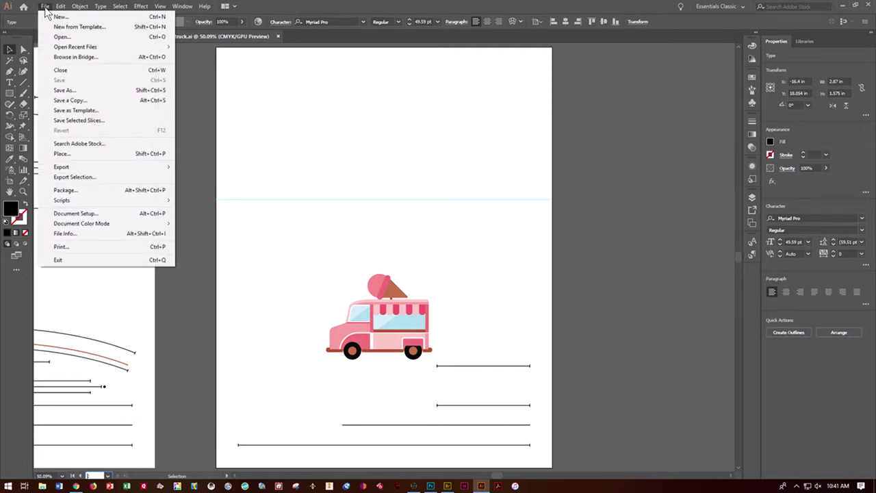
{"action": "left_click", "coordinate": [69, 155]}
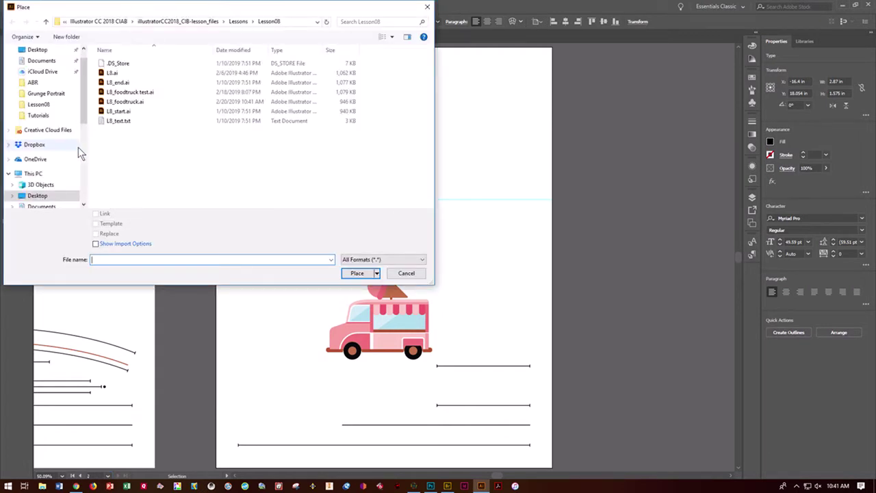
{"action": "left_click", "coordinate": [121, 120]}
{"action": "left_click", "coordinate": [363, 275]}
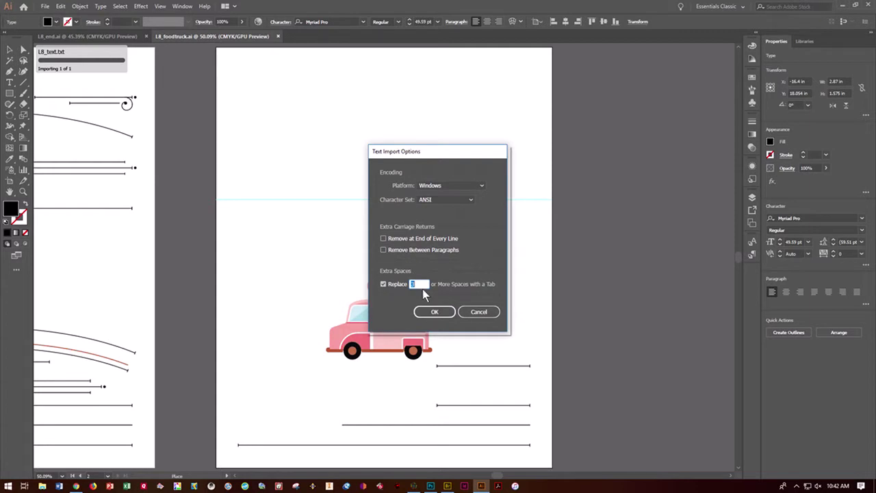
{"action": "left_click", "coordinate": [433, 311]}
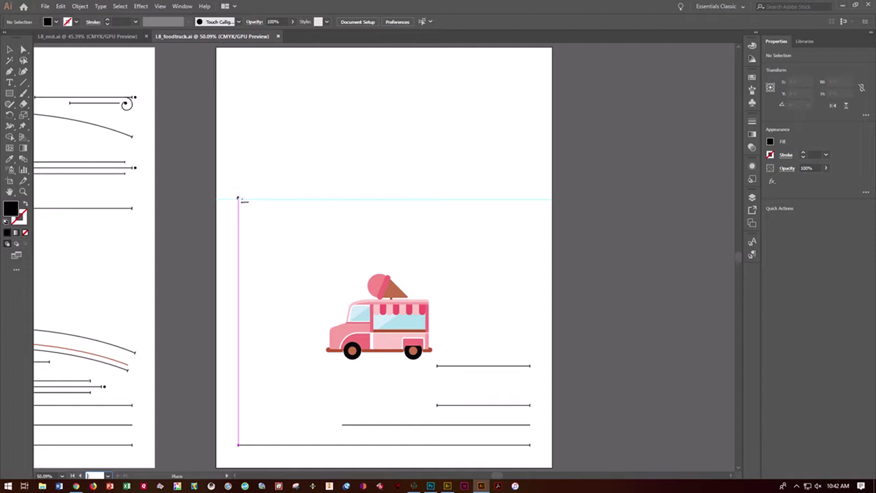
{"action": "left_click_drag", "start_coordinate": [237, 200], "coordinate": [531, 268]}
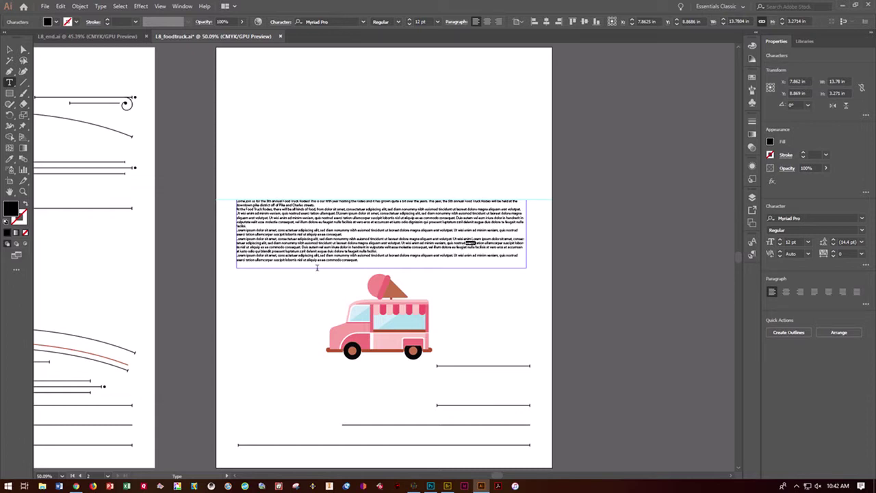
Step: Shorten the placed text frame from its lower edge to about 2.19 in high
{"action": "left_click", "coordinate": [11, 50]}
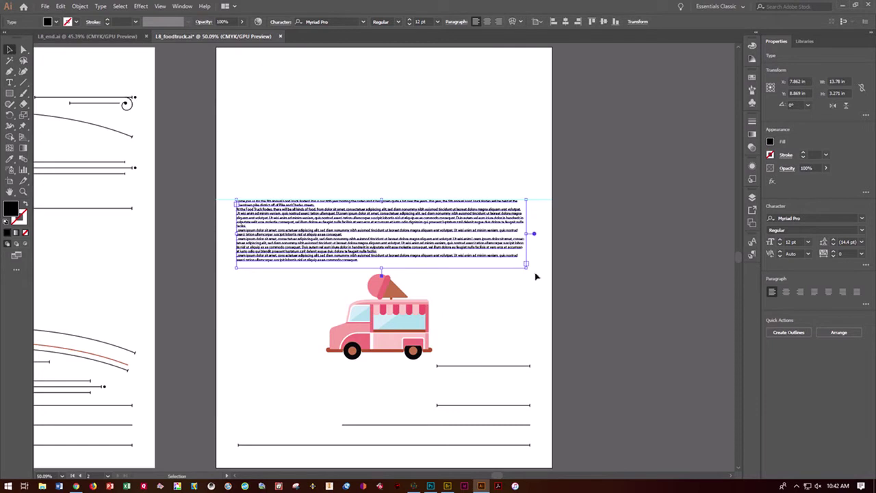
{"action": "left_click", "coordinate": [503, 269]}
{"action": "left_click", "coordinate": [504, 256]}
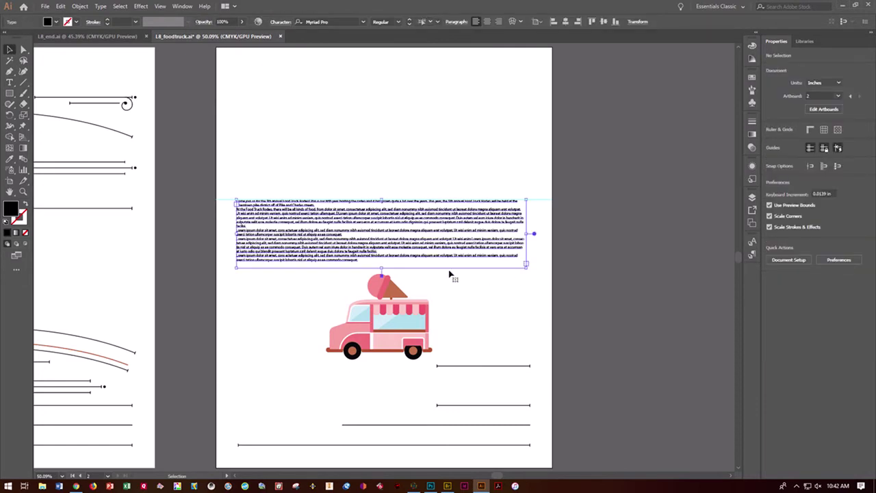
{"action": "left_click_drag", "start_coordinate": [381, 268], "coordinate": [381, 246]}
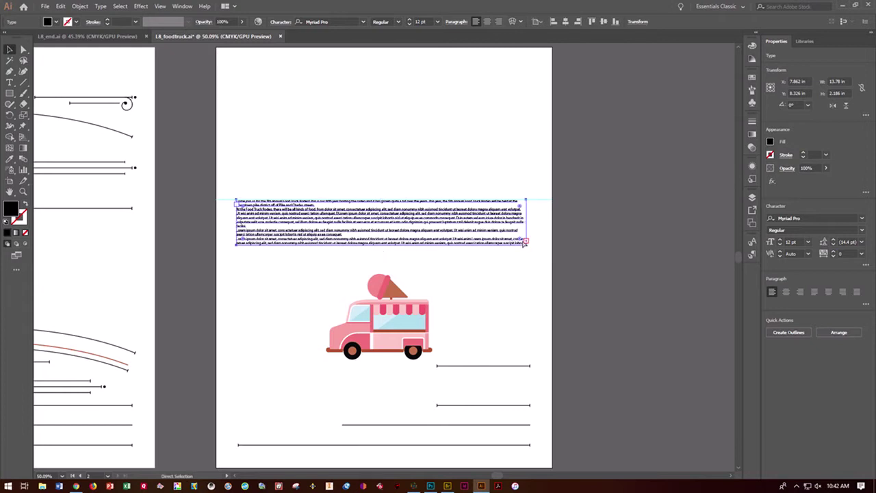
Step: Thread the frame's overflow text into a new area type frame about 9.3 by 3.0 in beneath the food truck
{"action": "key", "text": "ctrl+plus"}
{"action": "key", "text": "ctrl+plus"}
{"action": "key", "text": "v"}
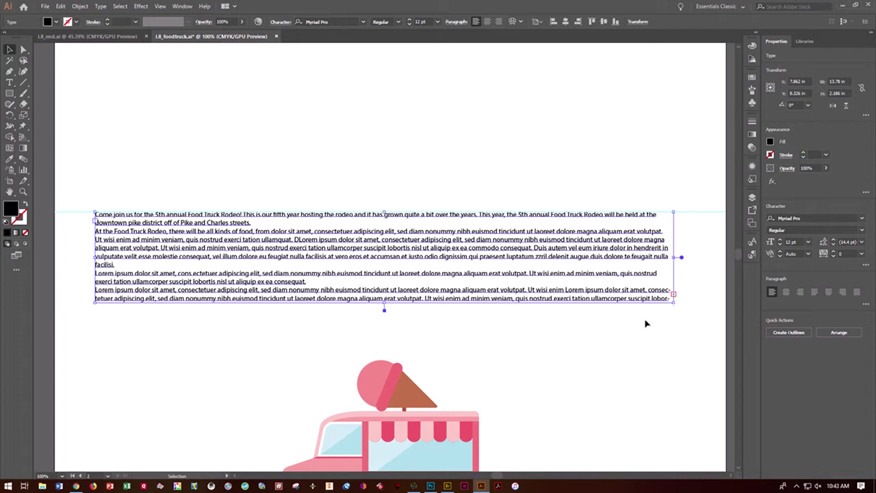
{"action": "key", "text": "ctrl+minus"}
{"action": "key", "text": "ctrl+minus"}
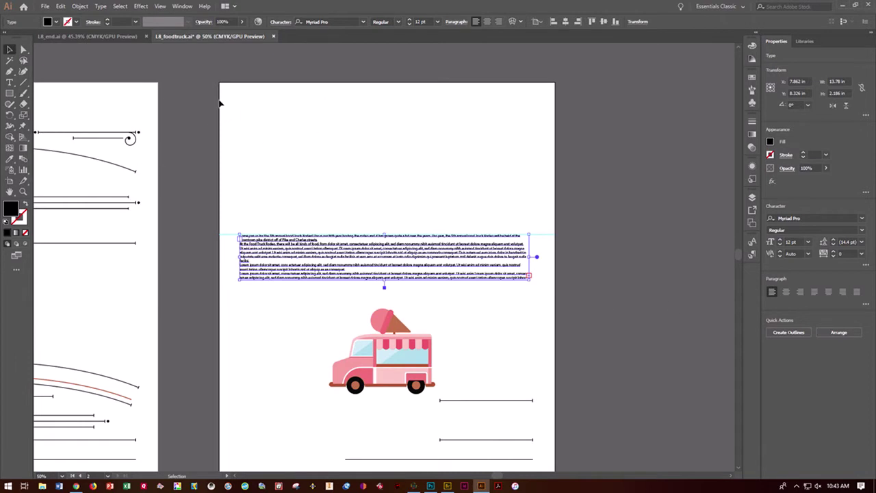
{"action": "left_click", "coordinate": [529, 276]}
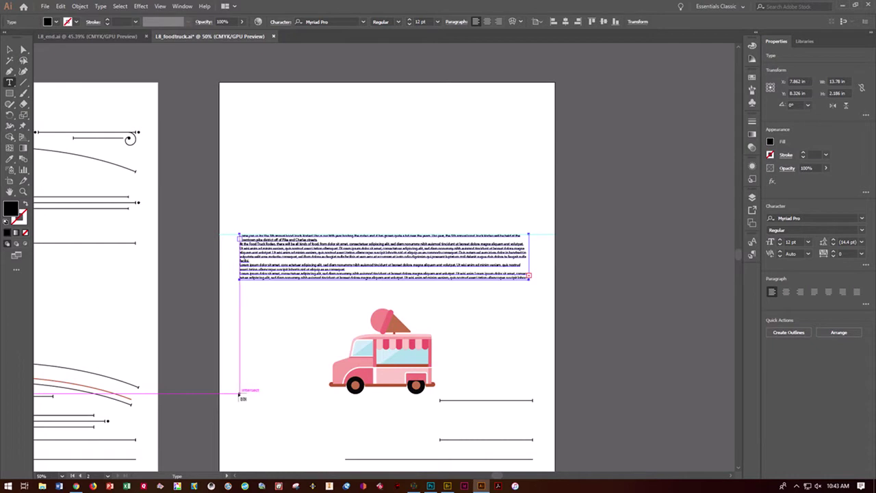
{"action": "left_click_drag", "start_coordinate": [240, 388], "coordinate": [435, 449]}
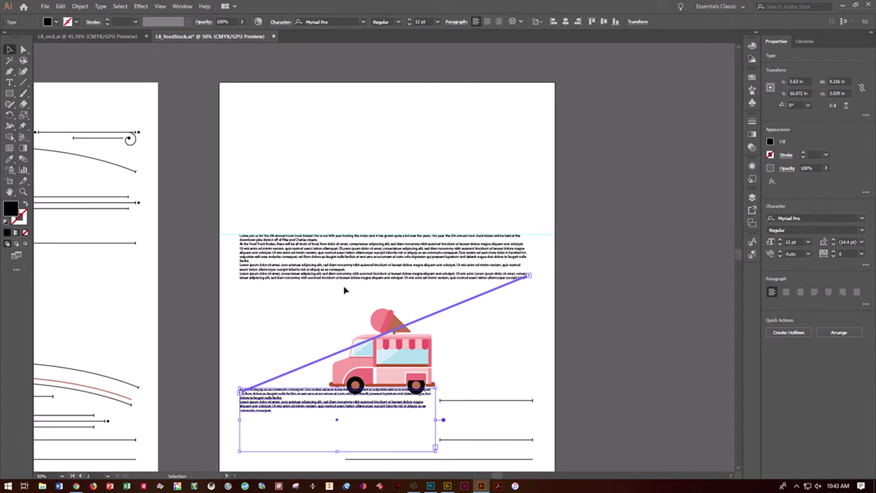
{"action": "left_click", "coordinate": [159, 6]}
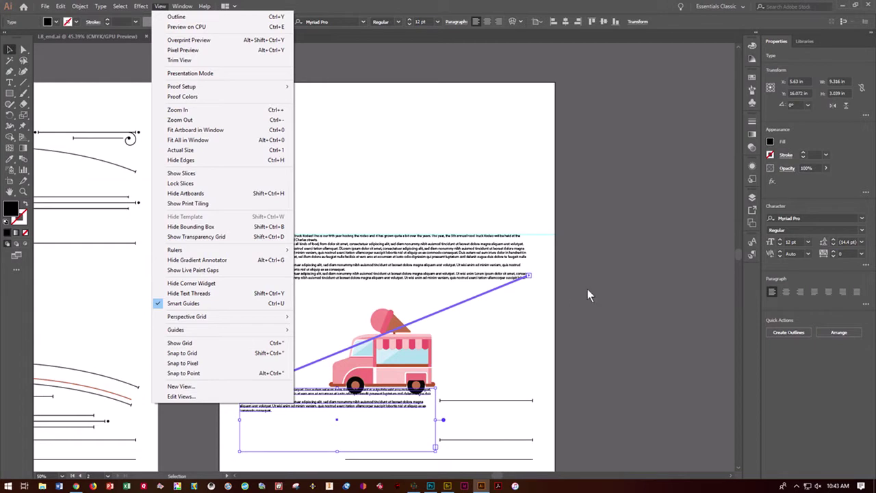
{"action": "left_click", "coordinate": [653, 226]}
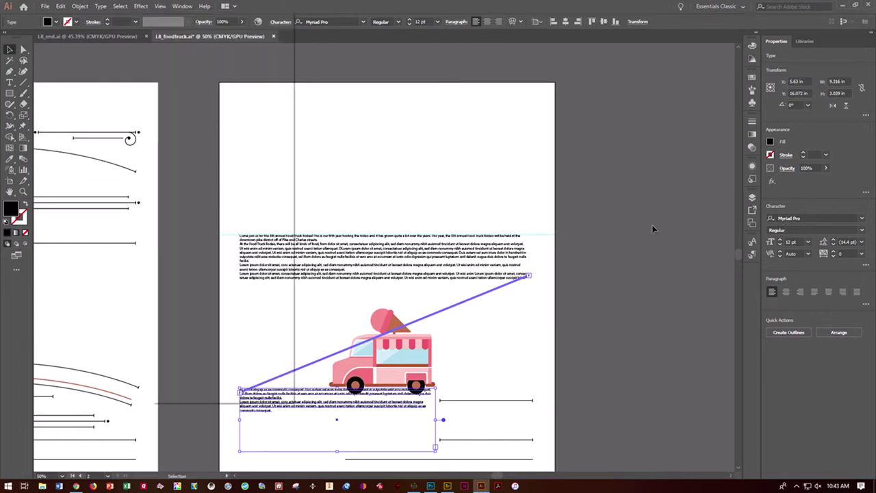
Step: Shorten the upper threaded text frame to about 1.9 in high so more text flows into the linked frame
{"action": "left_click", "coordinate": [463, 293]}
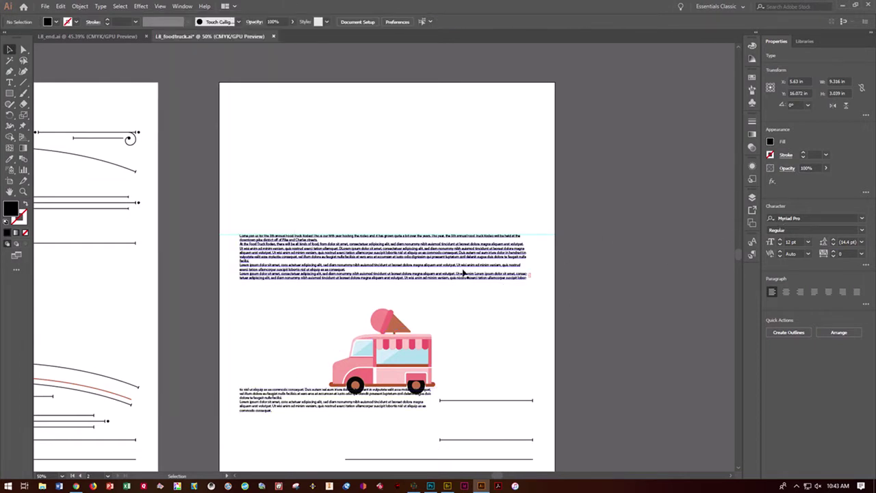
{"action": "left_click", "coordinate": [373, 282]}
{"action": "mouse_move", "coordinate": [383, 277]}
{"action": "left_mouse_down"}
{"action": "mouse_move", "coordinate": [382, 265]}
{"action": "mouse_move", "coordinate": [380, 294]}
{"action": "mouse_move", "coordinate": [380, 272]}
{"action": "left_mouse_up"}
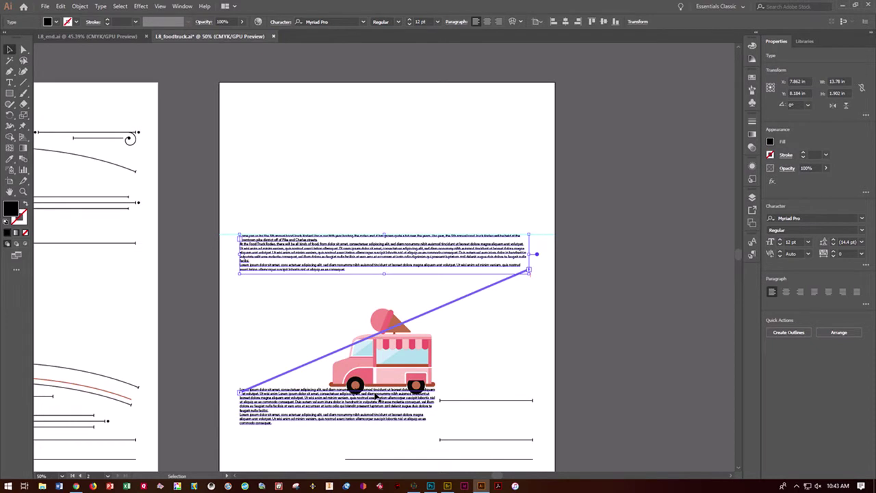
{"action": "key", "text": "a"}
{"action": "key", "text": "v"}
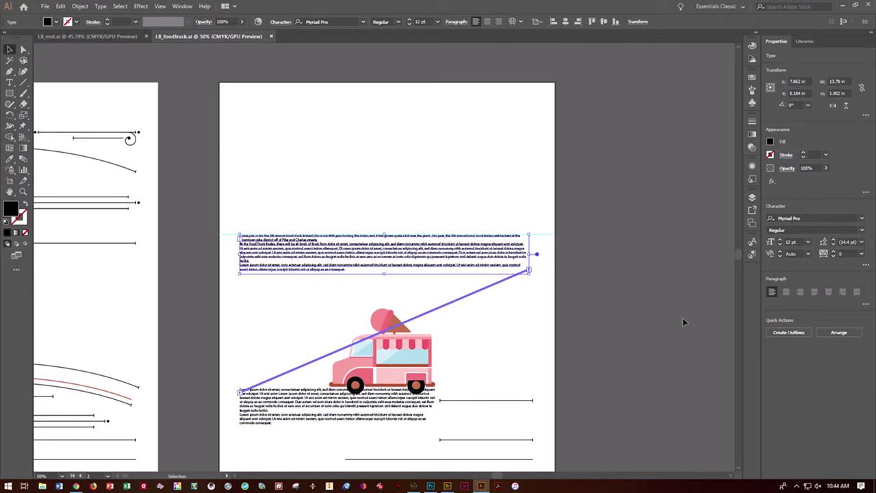
Step: Browse the additional Adobe fonts offered for the selected upper text frame
{"action": "left_click", "coordinate": [863, 219]}
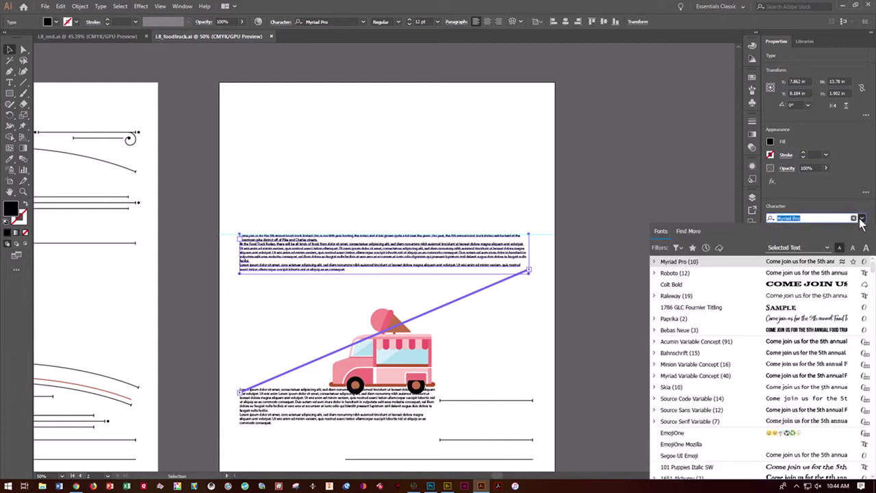
{"action": "left_click", "coordinate": [684, 232]}
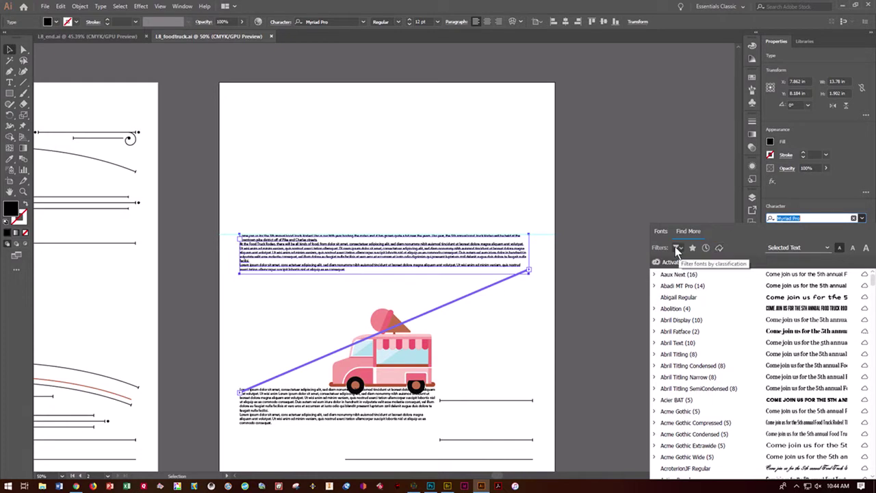
Step: Switch to the Creative Cloud desktop app, clearing the windows in front of it, and open the Adobe Fonts website to browse all fonts
{"action": "left_click", "coordinate": [8, 486]}
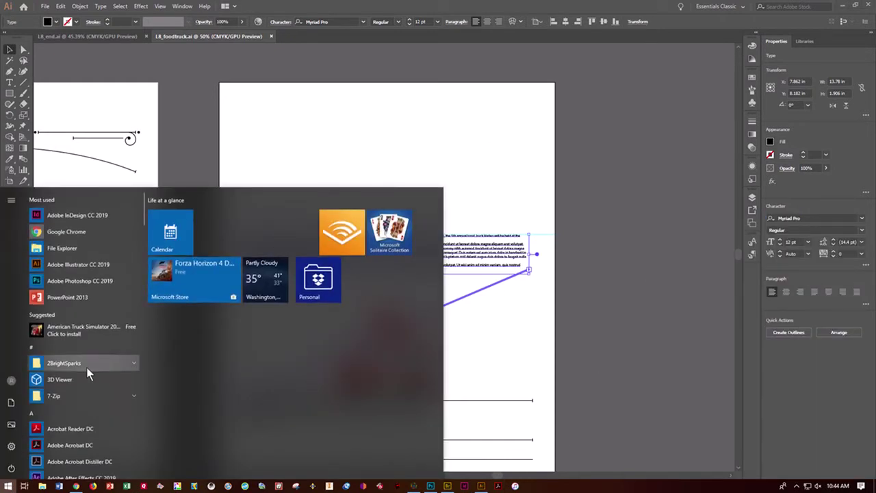
{"action": "scroll", "coordinate": [82, 369], "scroll_direction": "down", "scroll_amount": 3}
{"action": "scroll", "coordinate": [75, 384], "scroll_direction": "down", "scroll_amount": 1}
{"action": "left_click", "coordinate": [64, 392]}
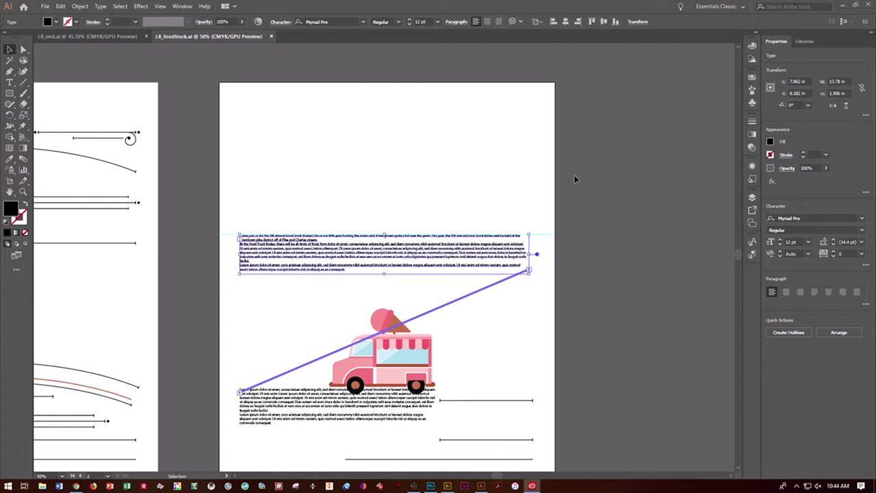
{"action": "key", "text": "ctrl+alt+shift+m"}
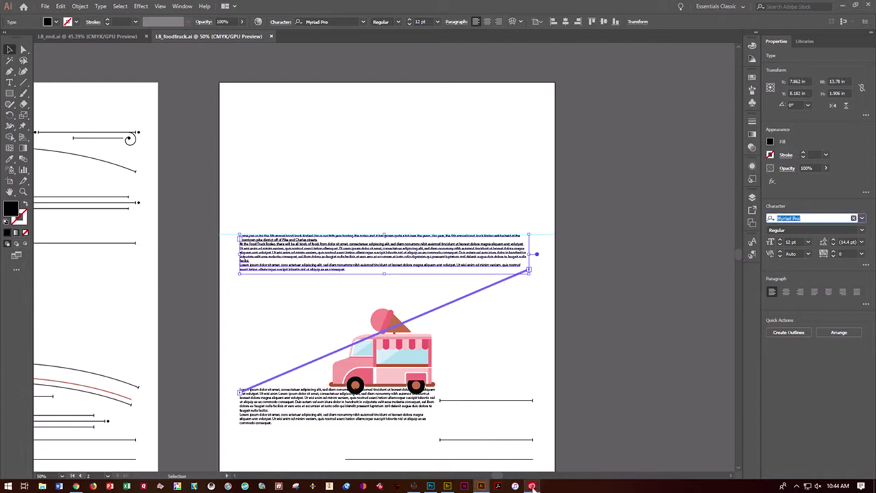
{"action": "left_click", "coordinate": [841, 5]}
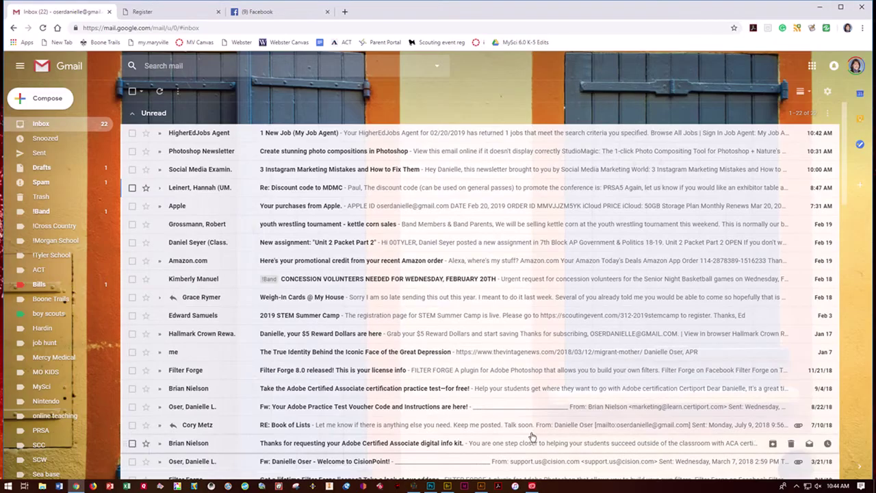
{"action": "left_click", "coordinate": [819, 7]}
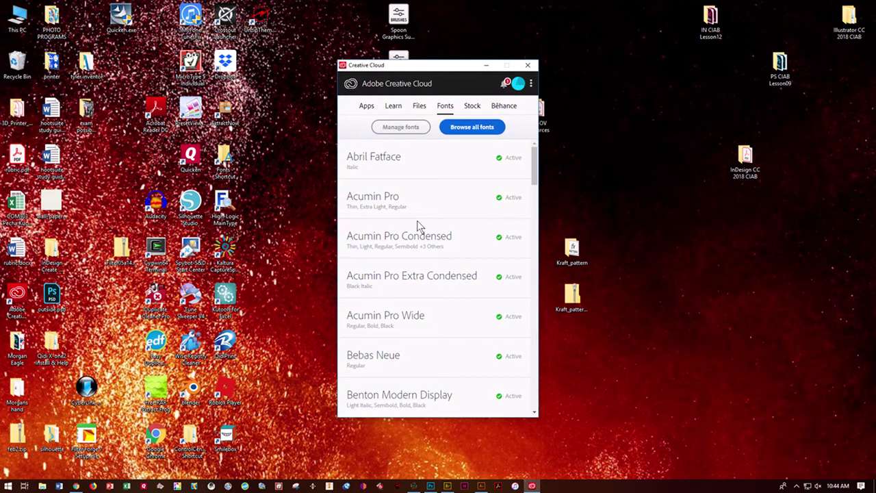
{"action": "left_click", "coordinate": [457, 129]}
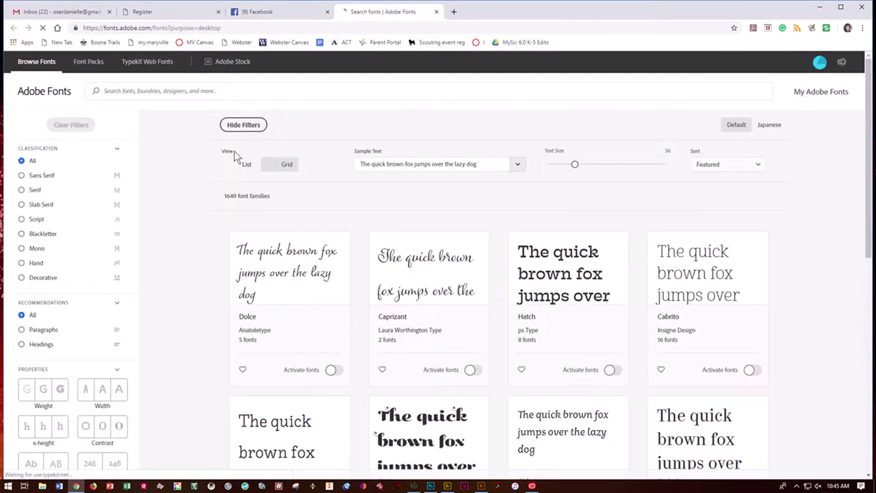
Step: Search Adobe Fonts for "colt", open the Colt family, and activate all its fonts
{"action": "left_click", "coordinate": [203, 94]}
{"action": "type", "text": "colt"}
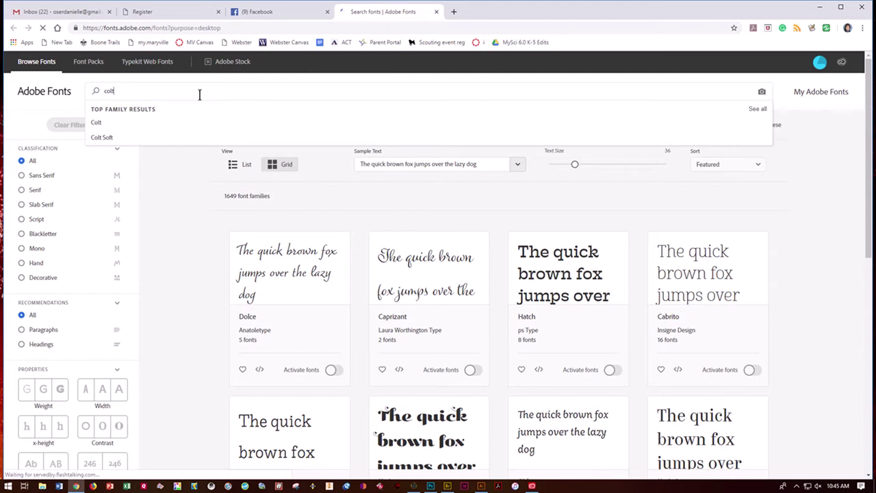
{"action": "left_click", "coordinate": [105, 124]}
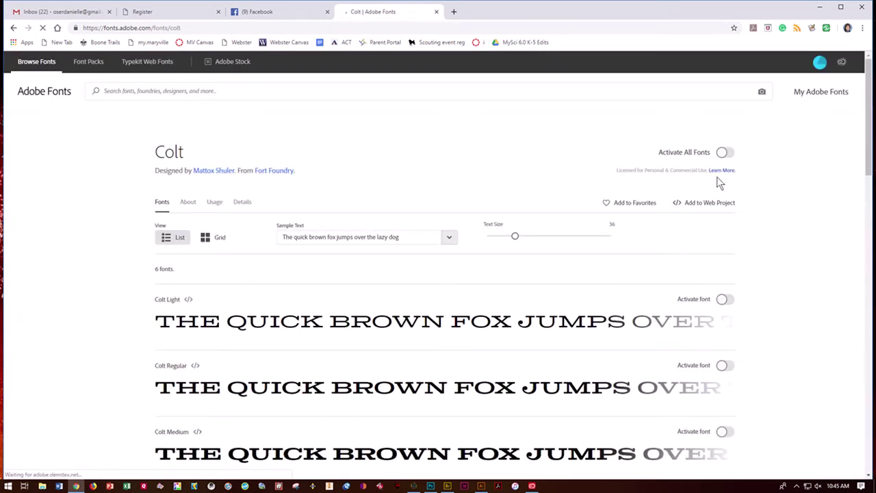
{"action": "left_click", "coordinate": [725, 154]}
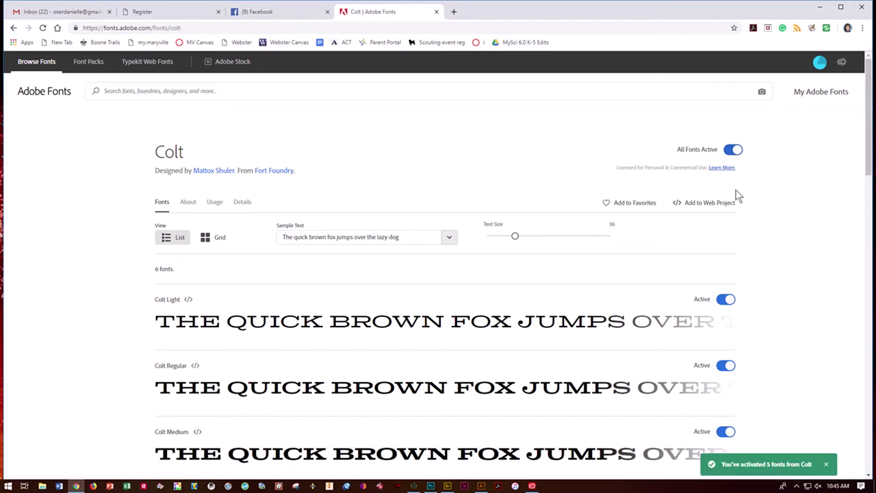
Step: Search Adobe Fonts for "roboto", open the Roboto family page, and switch back to Illustrator
{"action": "left_click", "coordinate": [159, 89]}
{"action": "type", "text": "ro"}
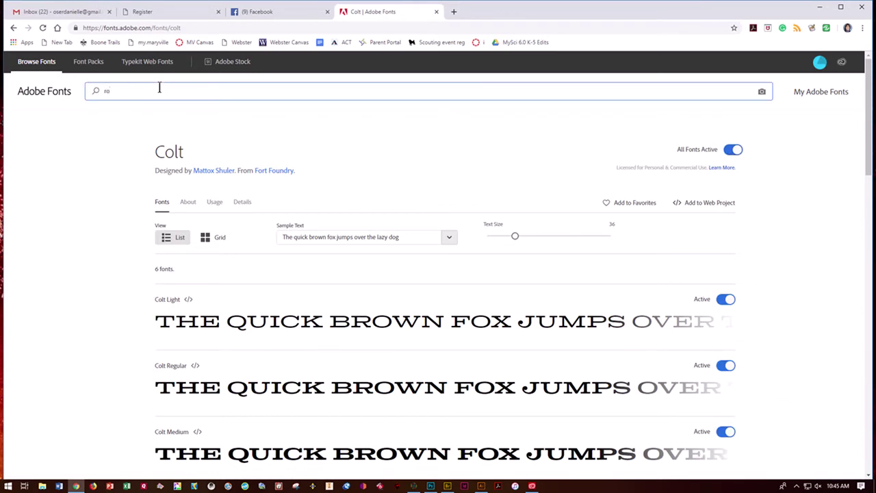
{"action": "type", "text": "boto"}
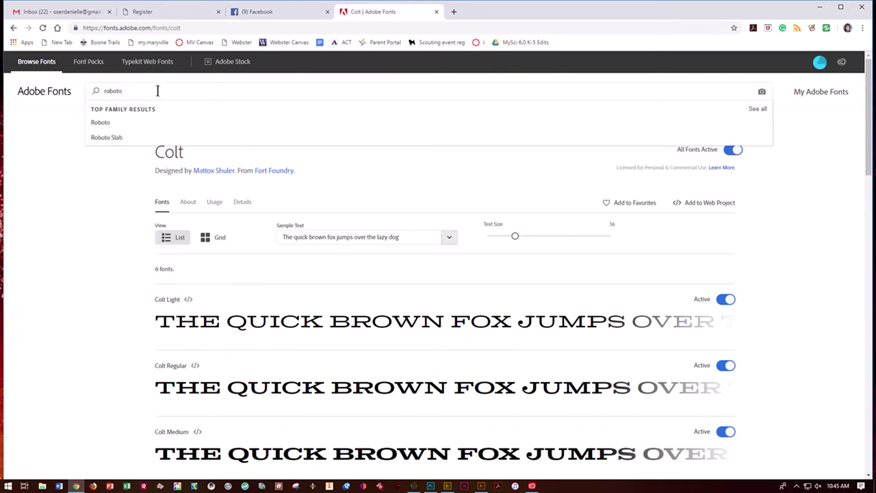
{"action": "left_click", "coordinate": [94, 127]}
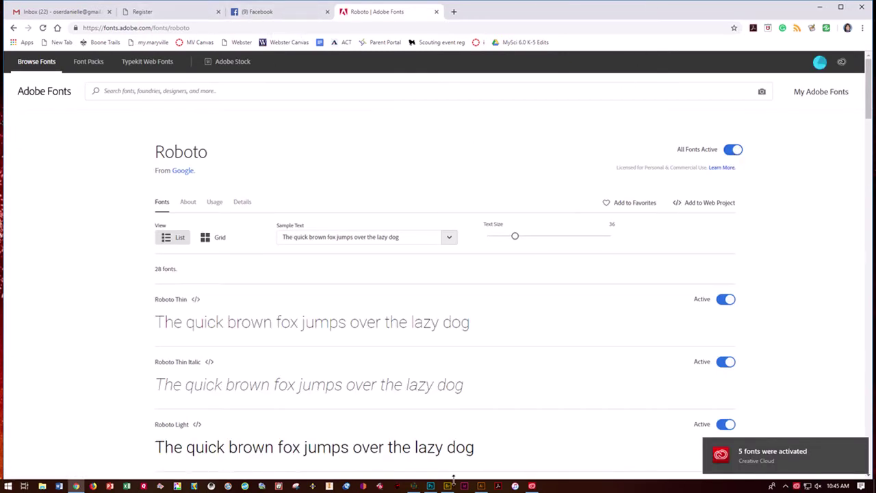
{"action": "mouse_move", "coordinate": [481, 485]}
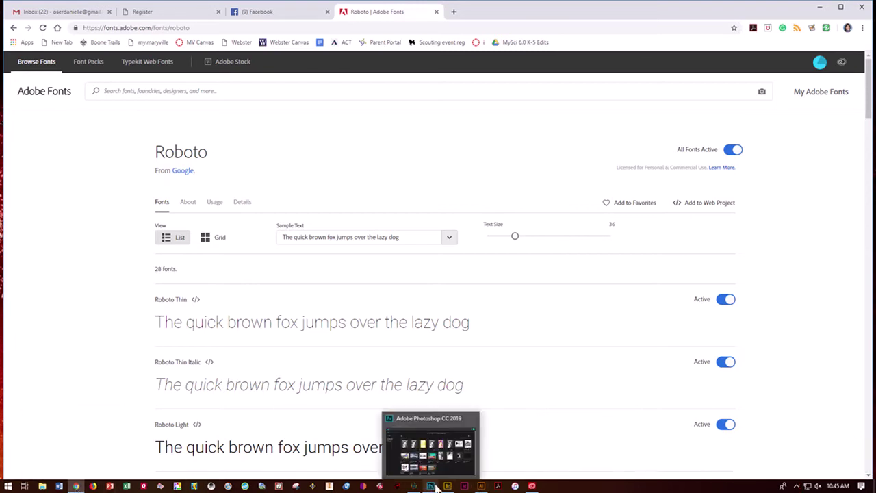
{"action": "left_click", "coordinate": [481, 486]}
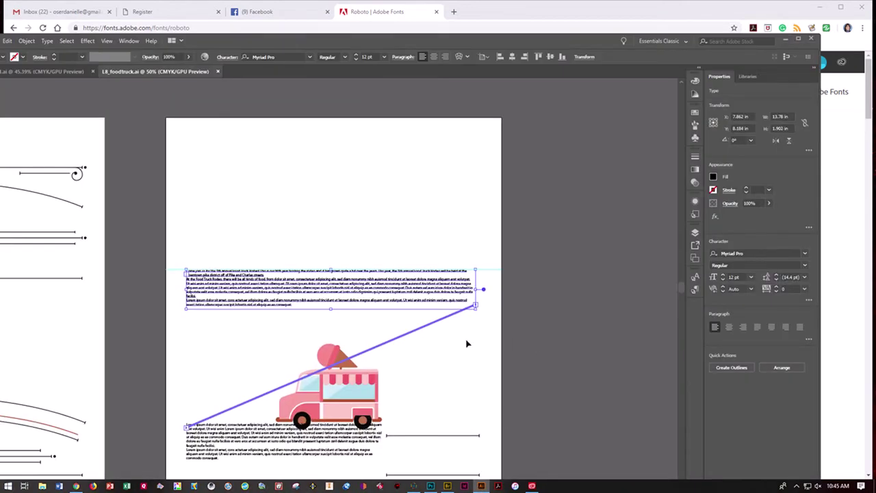
Step: Set both lines of the "AUG 19th/20th" text on the first poster to the Colt Bold font
{"action": "left_click", "coordinate": [797, 39]}
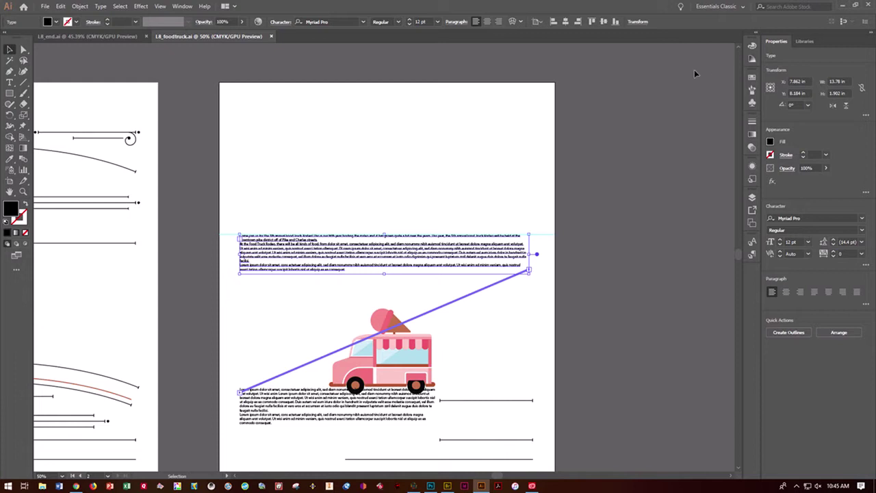
{"action": "left_click_drag", "start_coordinate": [498, 475], "coordinate": [434, 464]}
{"action": "scroll", "coordinate": [477, 336], "scroll_direction": "down", "scroll_amount": 2}
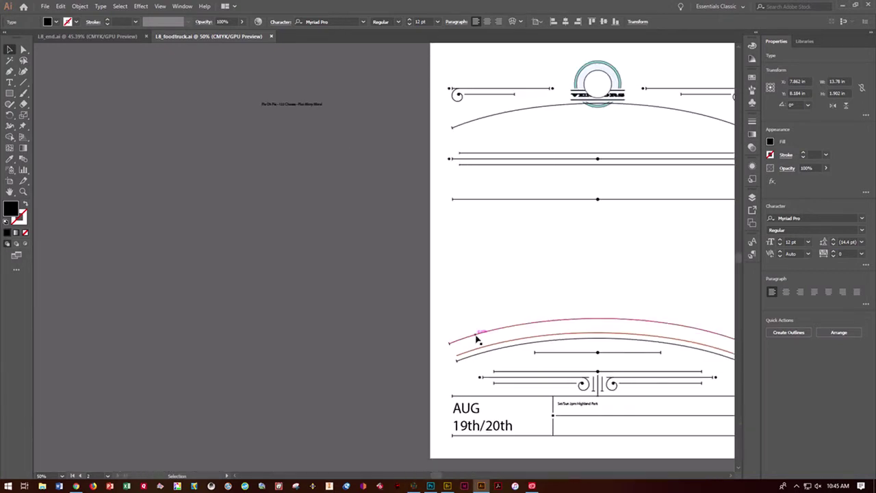
{"action": "left_click", "coordinate": [471, 409]}
{"action": "left_click", "coordinate": [9, 82]}
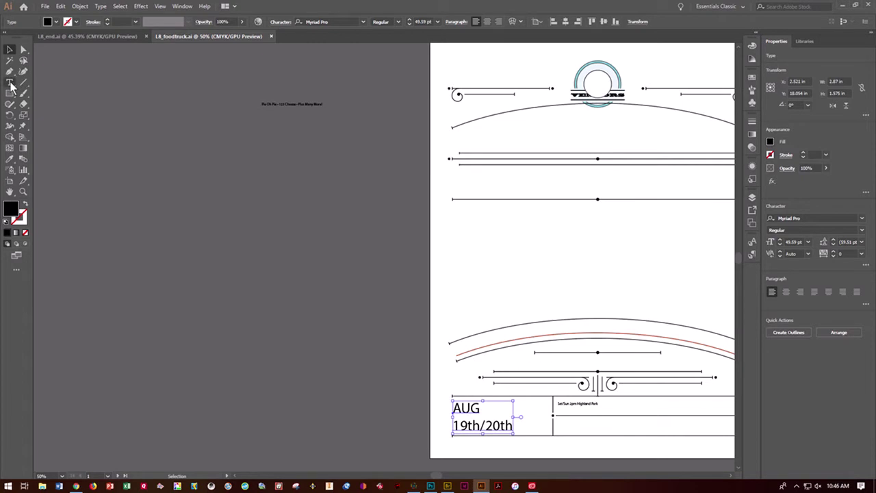
{"action": "double_click", "coordinate": [466, 410]}
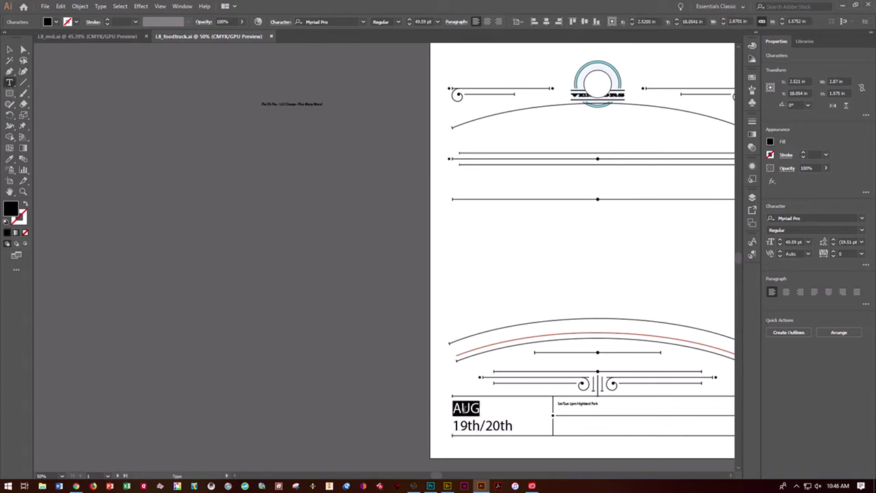
{"action": "triple_click", "coordinate": [469, 416]}
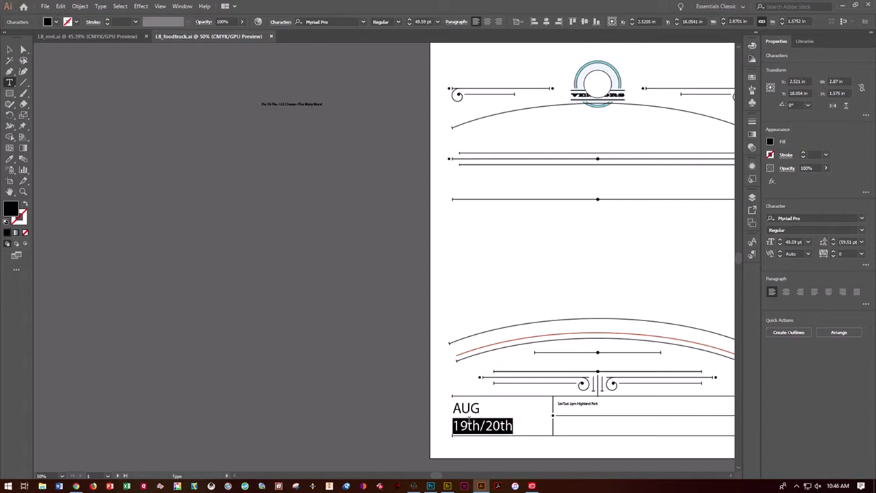
{"action": "key", "text": "ctrl+a"}
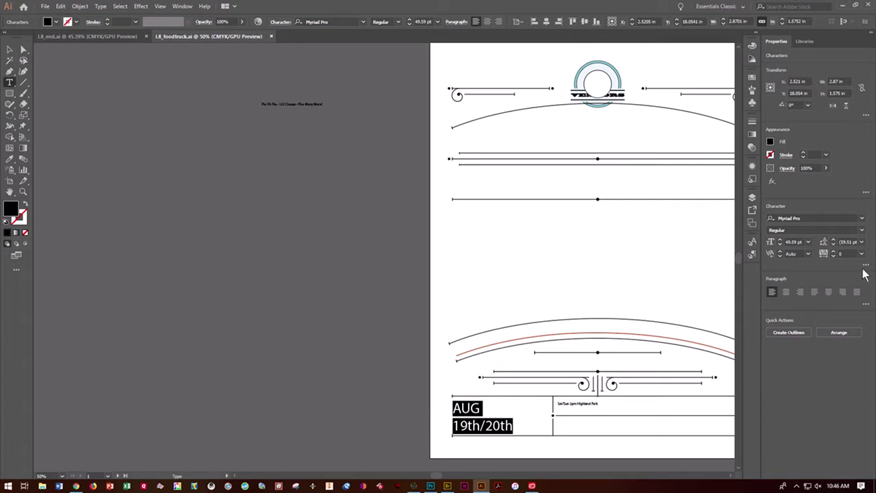
{"action": "left_click", "coordinate": [862, 219]}
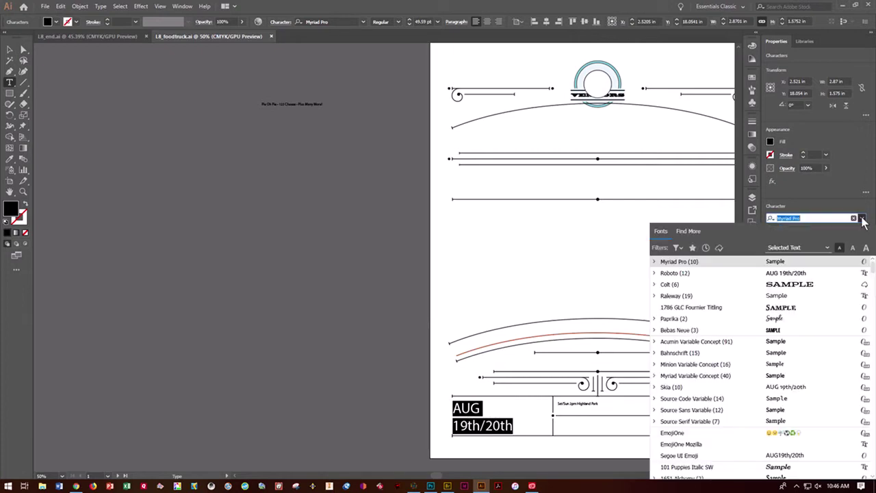
{"action": "type", "text": "i"}
{"action": "type", "text": "ol"}
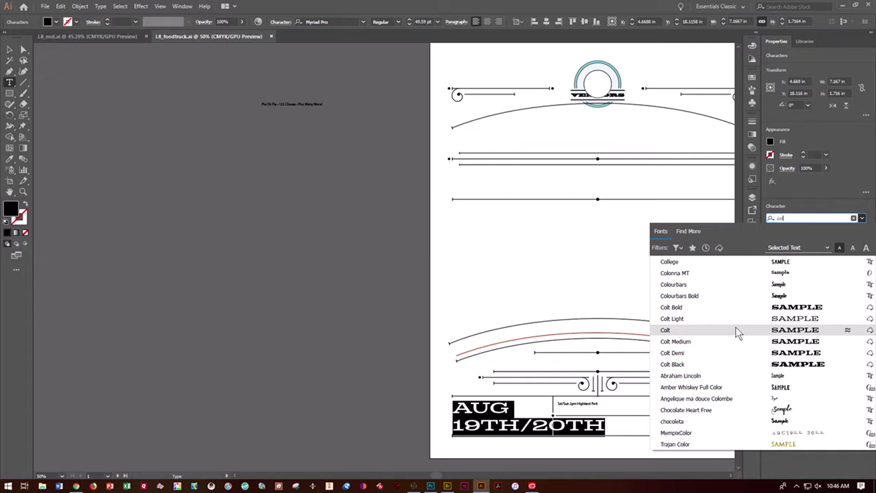
{"action": "left_click", "coordinate": [677, 309]}
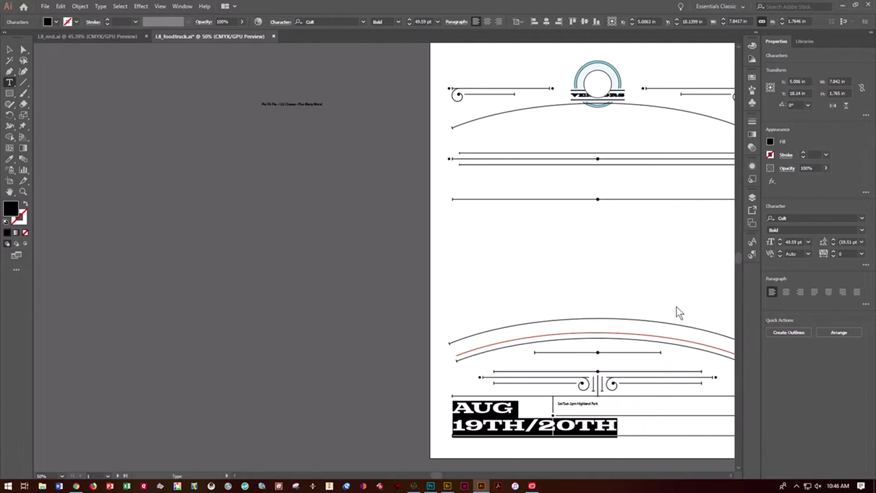
Step: Examine the font list's classification, Active Adobe Fonts and Recently Added filters, then clear them and browse the additional fonts
{"action": "left_click", "coordinate": [862, 218]}
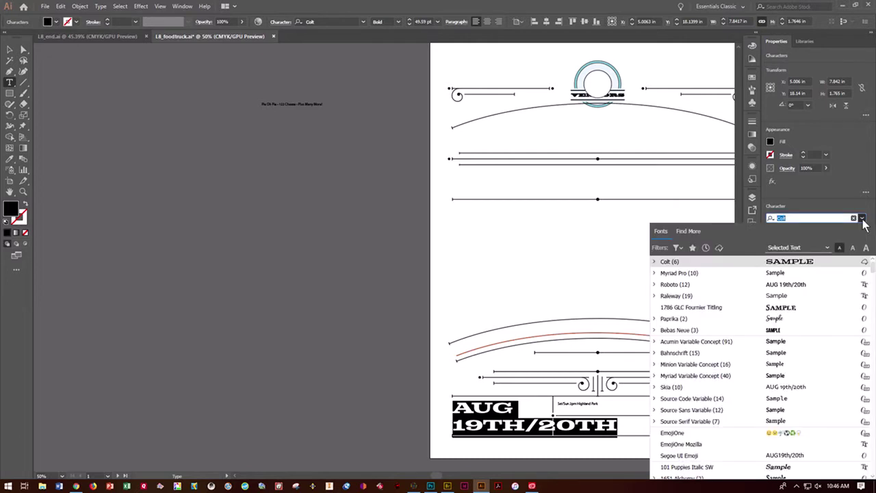
{"action": "left_click", "coordinate": [677, 248]}
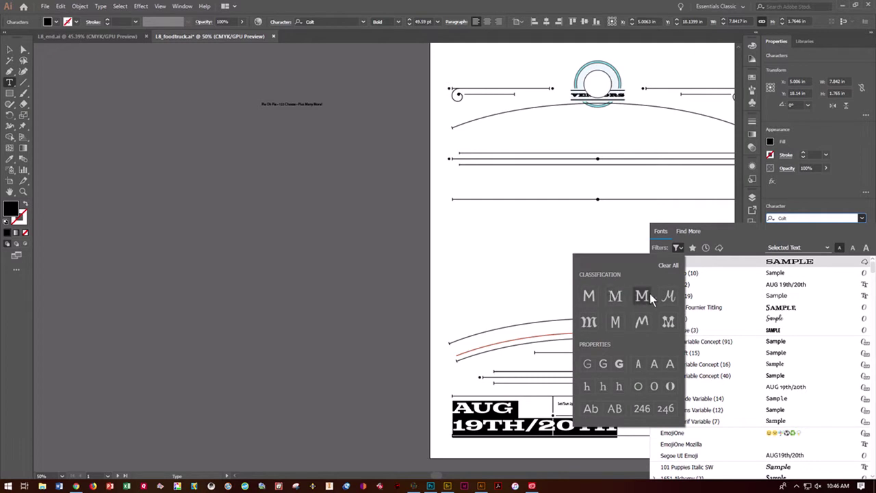
{"action": "left_click", "coordinate": [720, 248]}
{"action": "left_click", "coordinate": [721, 249]}
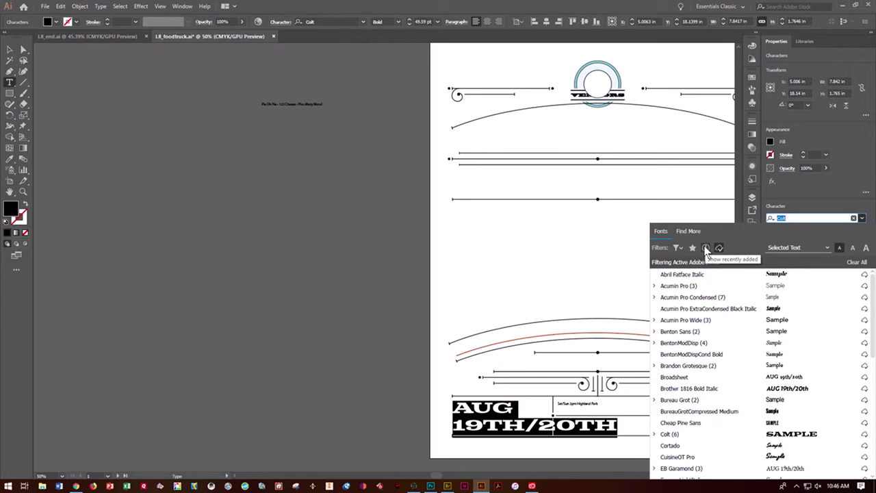
{"action": "left_click", "coordinate": [706, 249]}
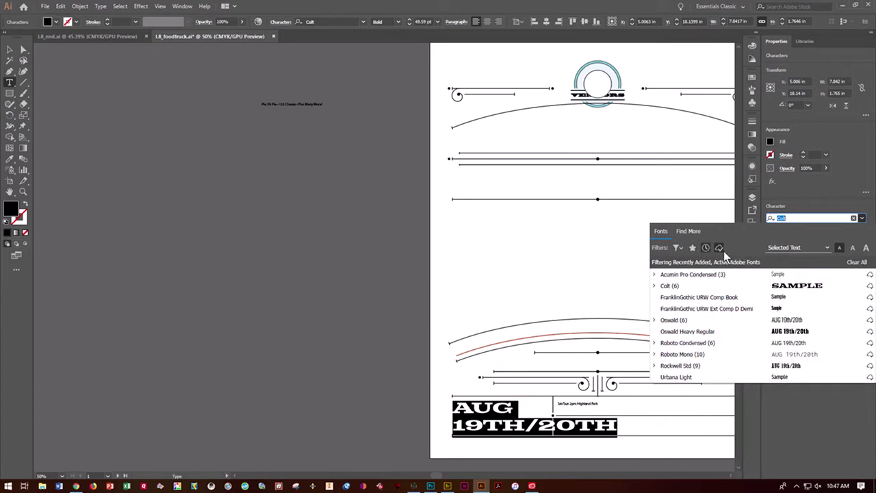
{"action": "left_click", "coordinate": [686, 233]}
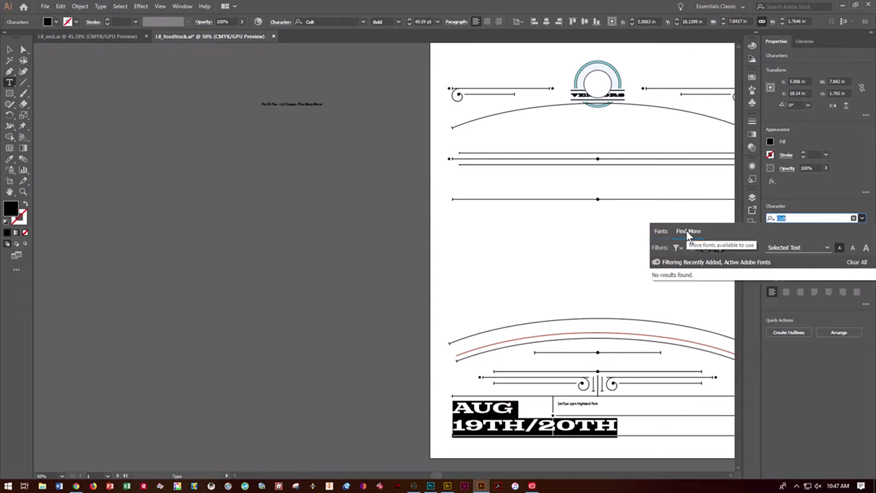
{"action": "left_click", "coordinate": [857, 262]}
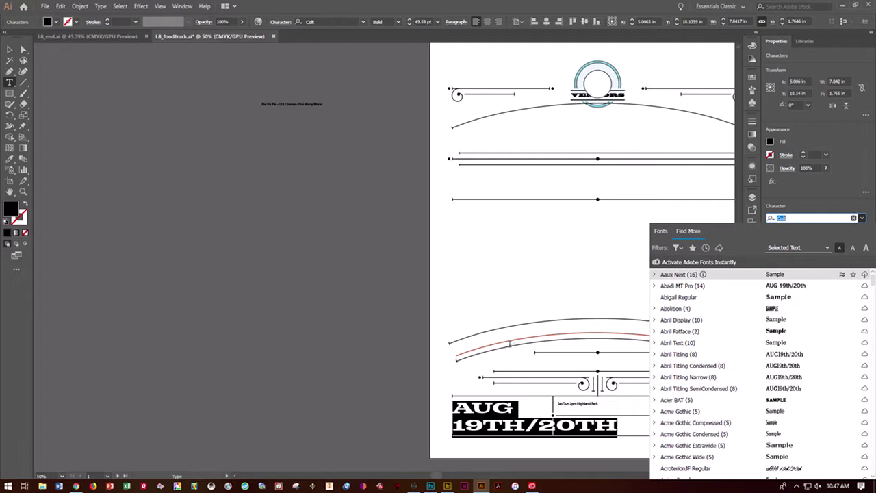
{"action": "left_click", "coordinate": [297, 342]}
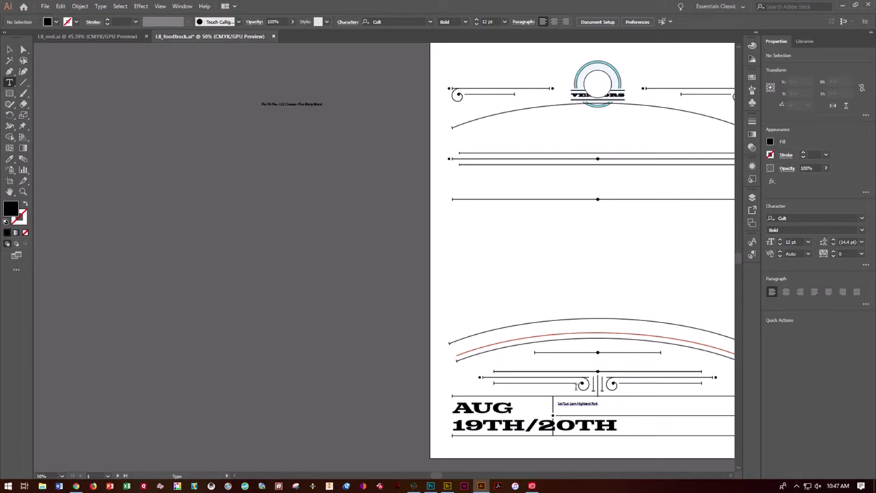
Step: Set the "Sat/Sun 2pm Highland Park" text beside the date to a font size of 36 pt
{"action": "left_click_drag", "start_coordinate": [435, 475], "coordinate": [453, 479]}
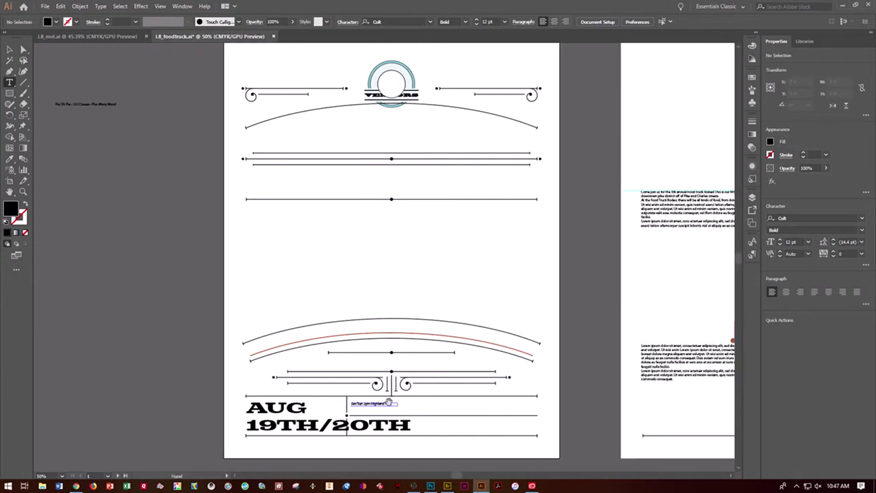
{"action": "key", "text": "space"}
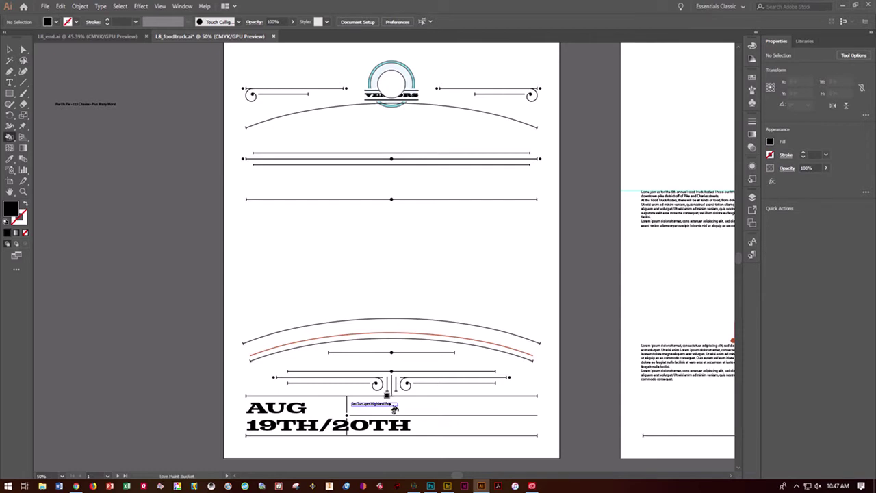
{"action": "key", "text": "ctrl+equal"}
{"action": "key", "text": "ctrl+equal"}
{"action": "key", "text": "space"}
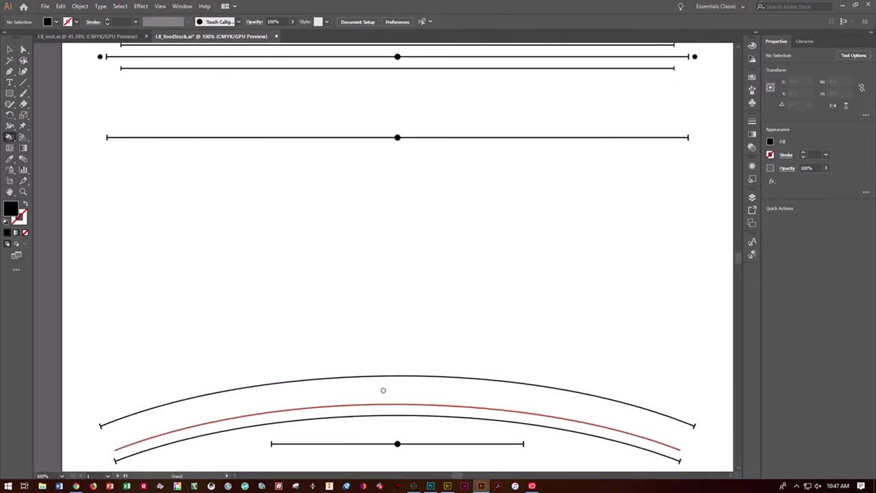
{"action": "key", "text": "ctrl+0"}
{"action": "left_click", "coordinate": [10, 83]}
{"action": "left_click", "coordinate": [357, 258]}
{"action": "triple_click", "coordinate": [358, 258]}
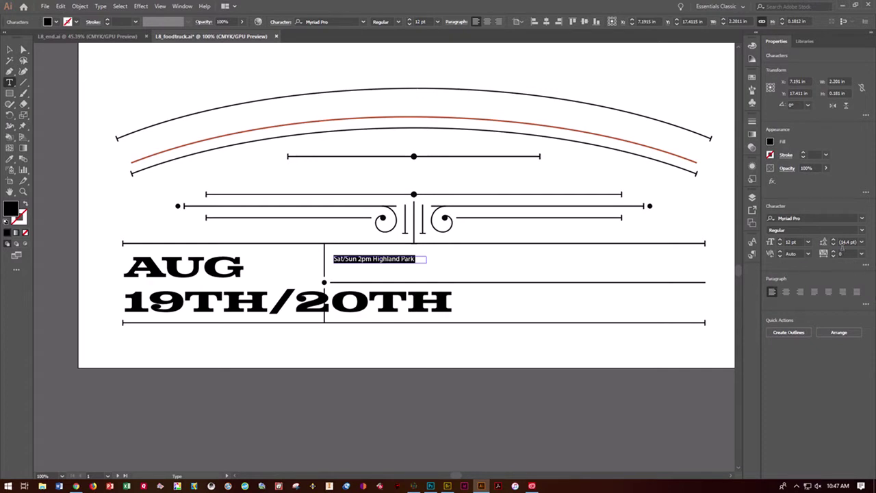
{"action": "left_click", "coordinate": [808, 242]}
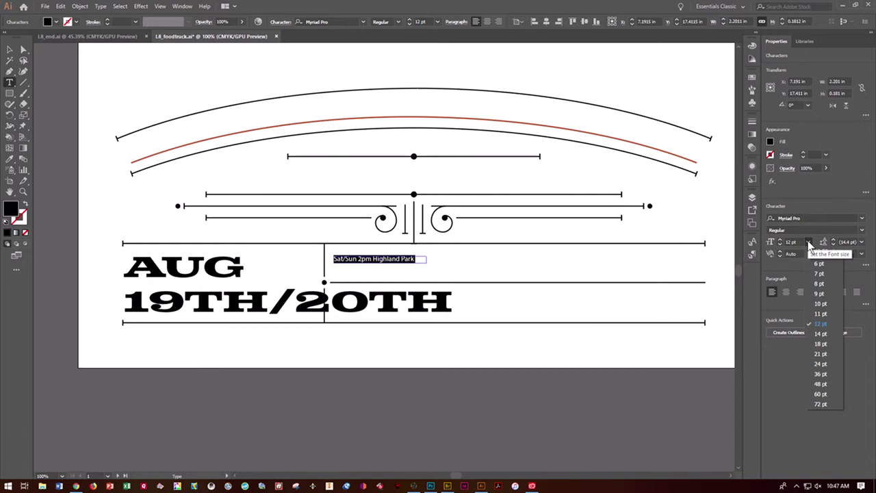
{"action": "left_click", "coordinate": [821, 374]}
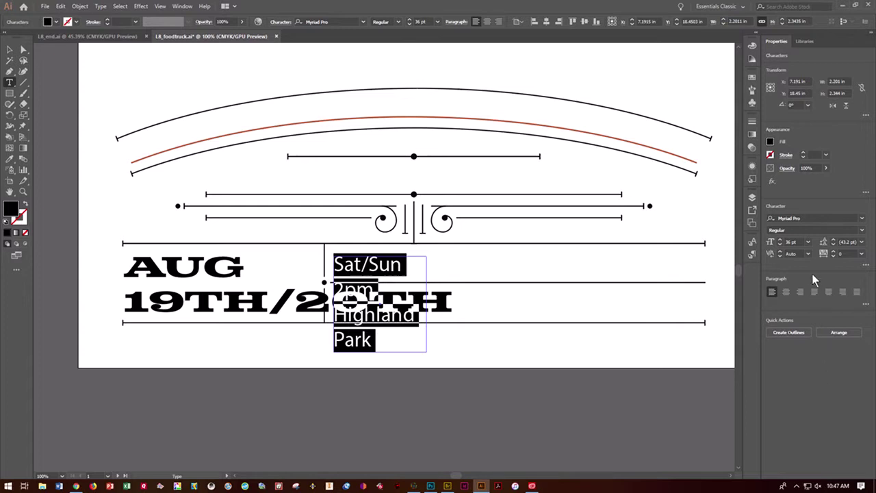
Step: Change the font of the "Sat/Sun 2pm Highland Park" text to Colt Bold
{"action": "left_click", "coordinate": [862, 218]}
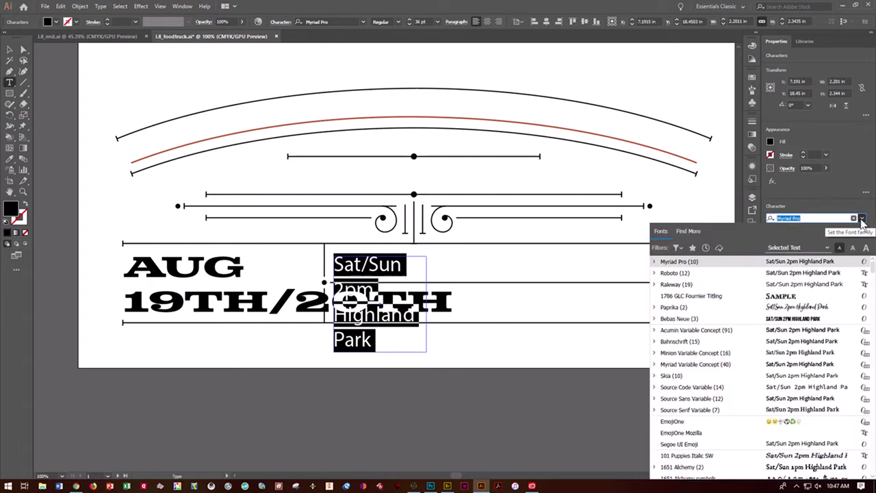
{"action": "type", "text": "col"}
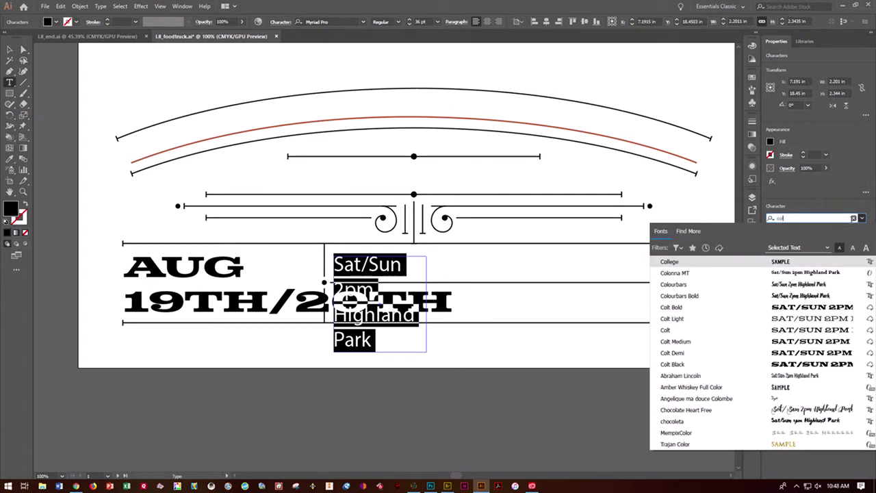
{"action": "type", "text": "t"}
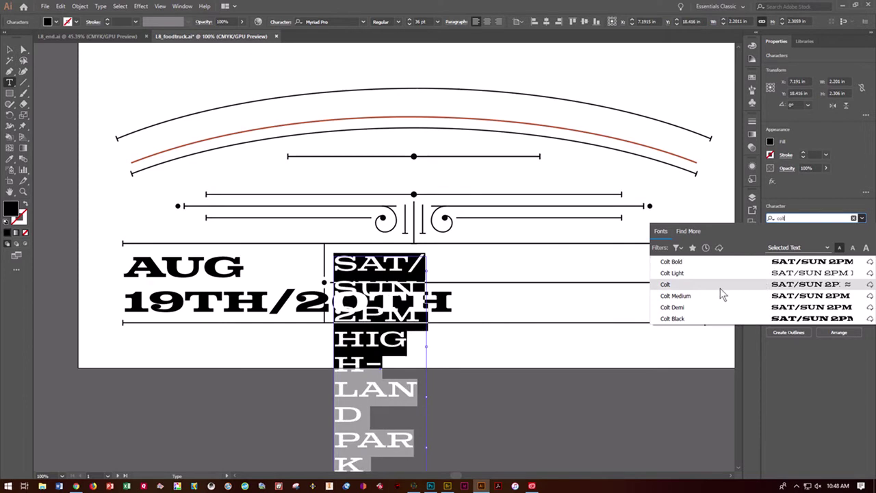
{"action": "left_click", "coordinate": [702, 263]}
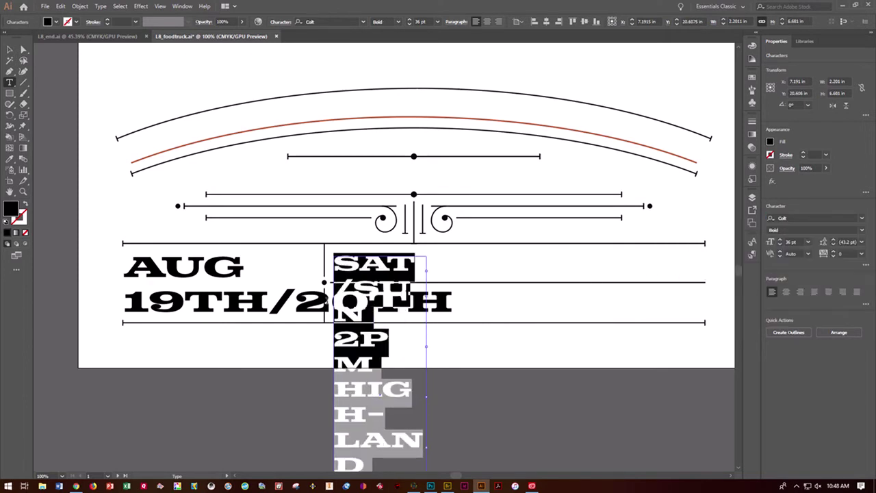
Step: Resize the "Sat/Sun 2pm Highland Park" text frame to about 9.36 in wide and 2.62 in high
{"action": "key", "text": "ctrl+minus"}
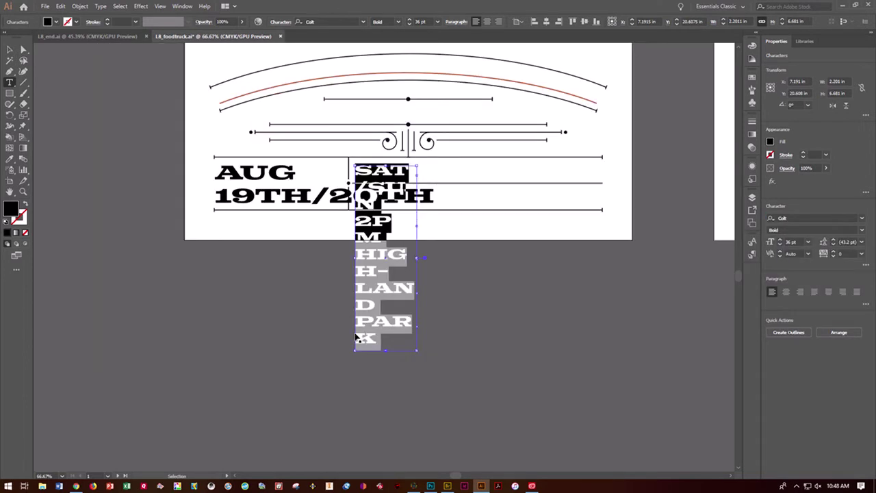
{"action": "left_click", "coordinate": [10, 50]}
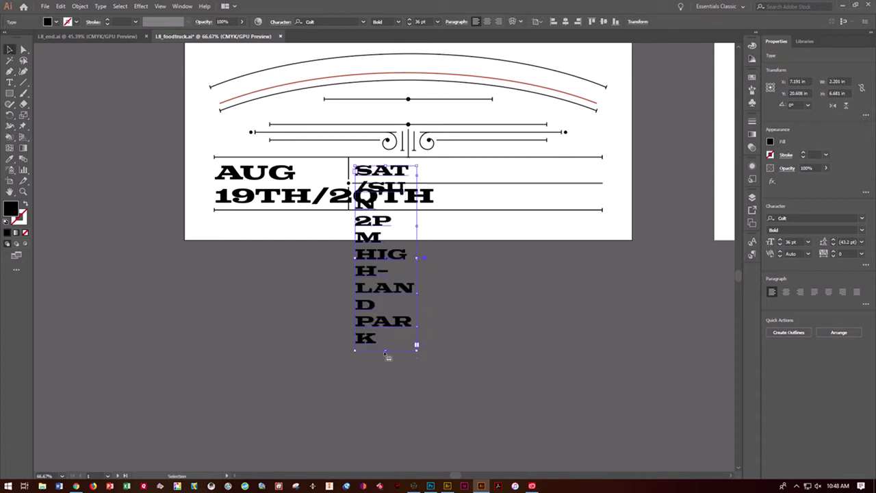
{"action": "left_click_drag", "start_coordinate": [416, 350], "coordinate": [384, 419]}
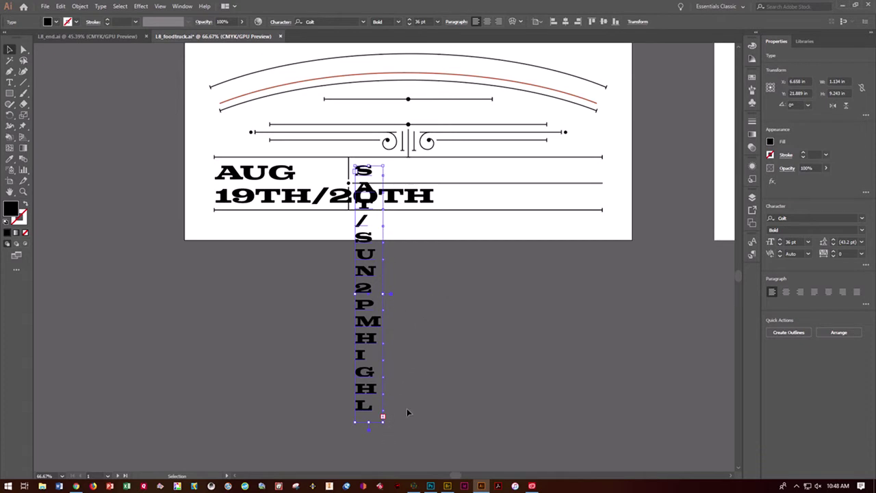
{"action": "left_click_drag", "start_coordinate": [384, 423], "coordinate": [618, 237]}
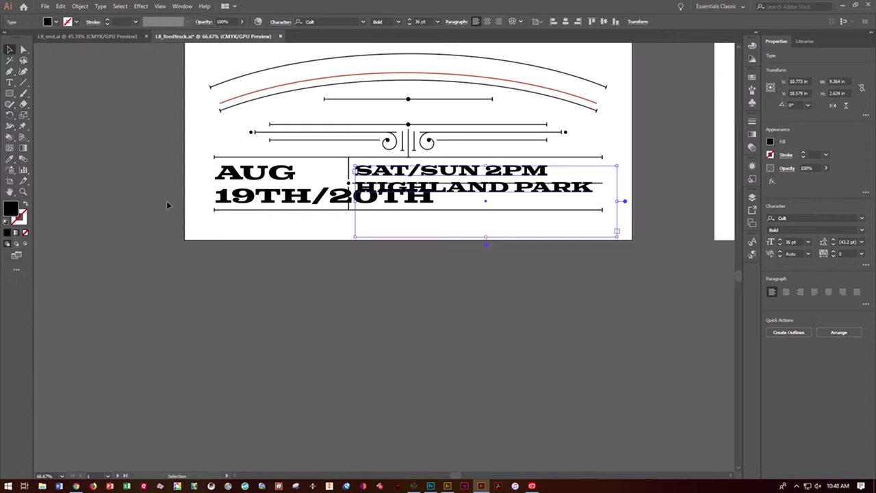
Step: Set the font size of the "19TH/20TH" line under "AUG" to 20 pt
{"action": "left_click", "coordinate": [240, 179]}
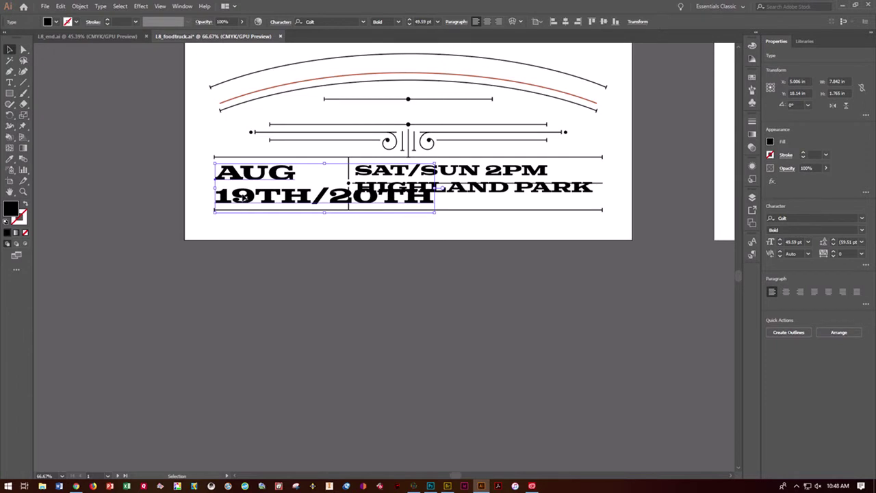
{"action": "double_click", "coordinate": [246, 201]}
{"action": "left_click_drag", "start_coordinate": [216, 196], "coordinate": [439, 195]}
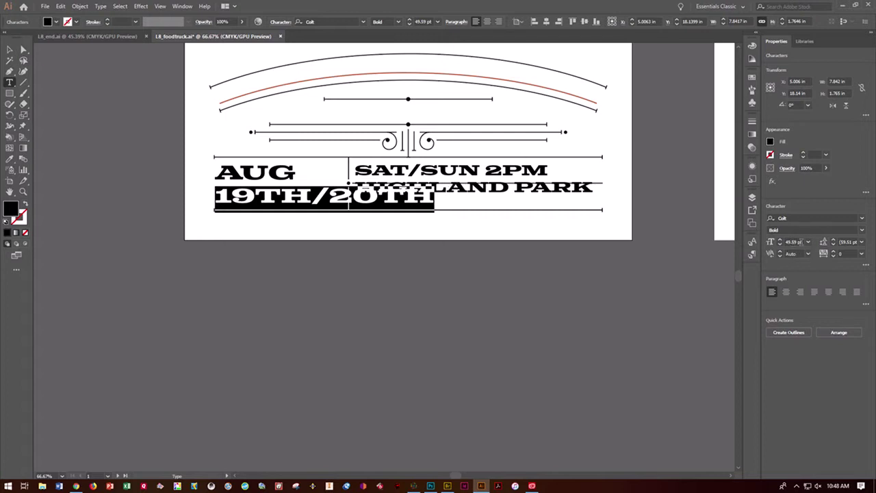
{"action": "left_click", "coordinate": [794, 243]}
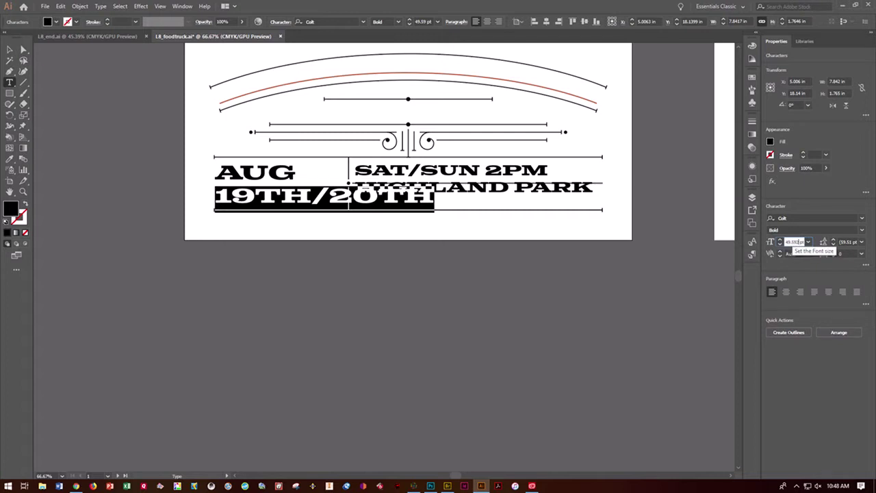
{"action": "triple_click", "coordinate": [794, 242]}
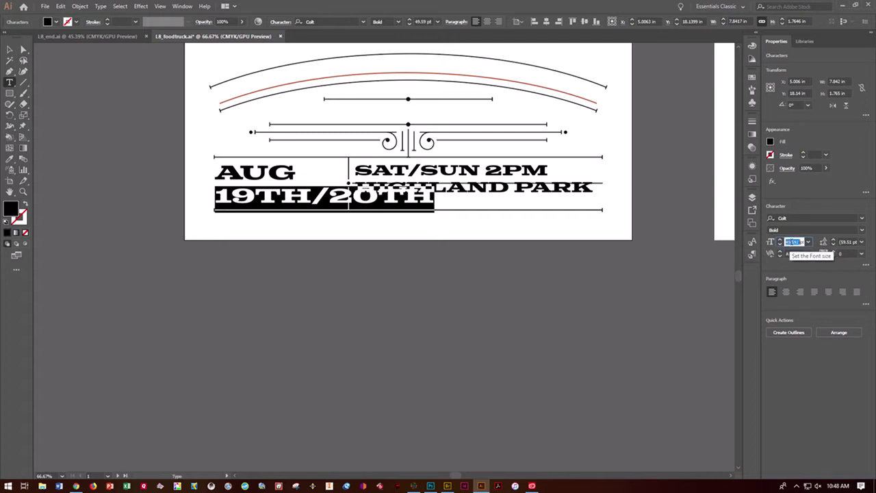
{"action": "type", "text": "20"}
{"action": "key", "text": "Return"}
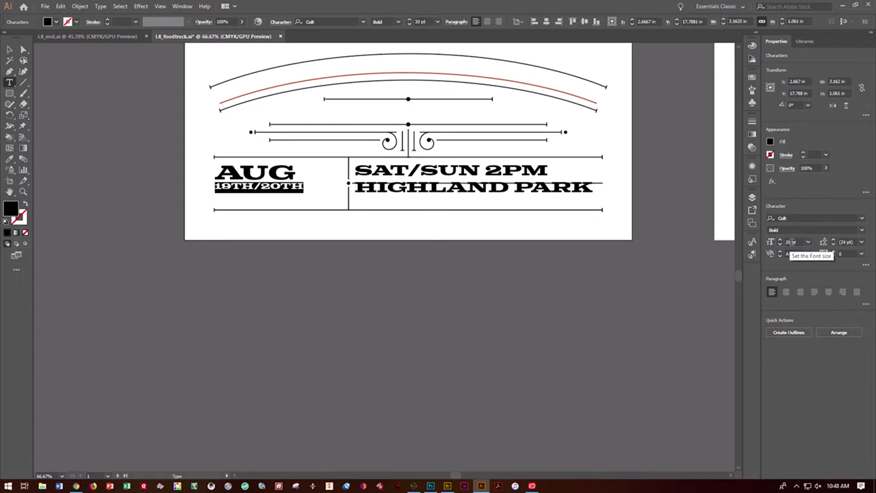
Step: Enlarge the "AUG 19TH/20TH" text to about 4.47 in wide and 1.5 in high, fitting it between the rules beside the vertical divider
{"action": "left_click", "coordinate": [10, 49]}
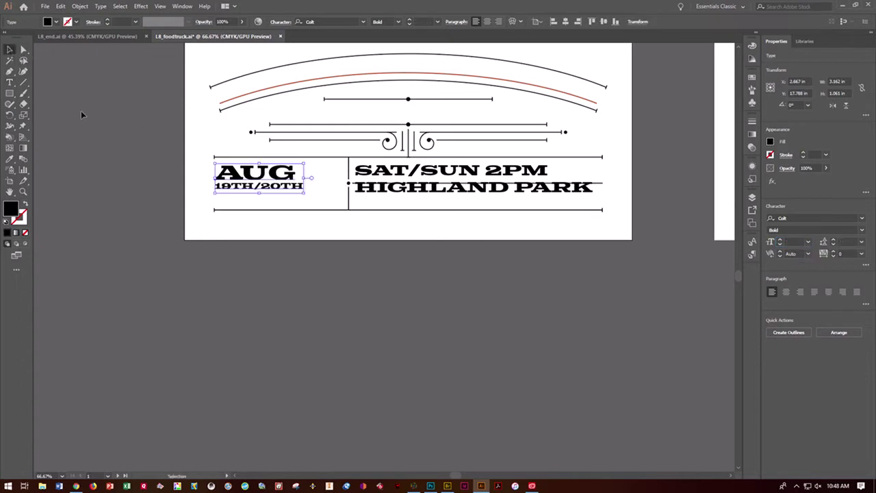
{"action": "left_click_drag", "start_coordinate": [303, 193], "coordinate": [320, 183]}
{"action": "left_click", "coordinate": [325, 230]}
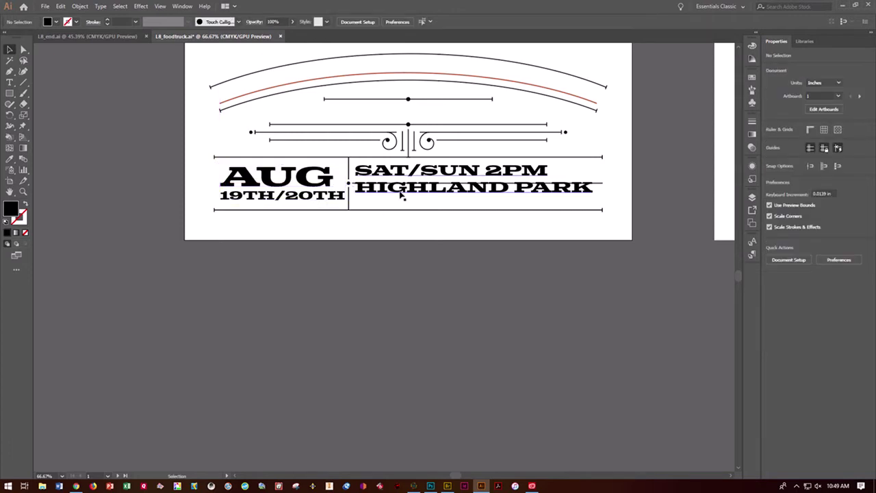
Step: Save the document and move the "SAT/SUN 2PM HIGHLAND PARK" text down by about 0.13 in
{"action": "left_click", "coordinate": [402, 195]}
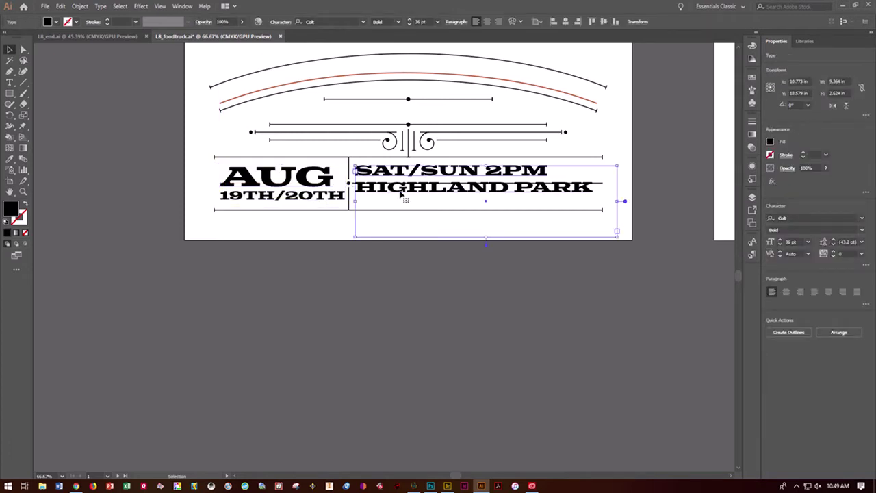
{"action": "key", "text": "a"}
{"action": "key", "text": "v"}
{"action": "key", "text": "ctrl+s"}
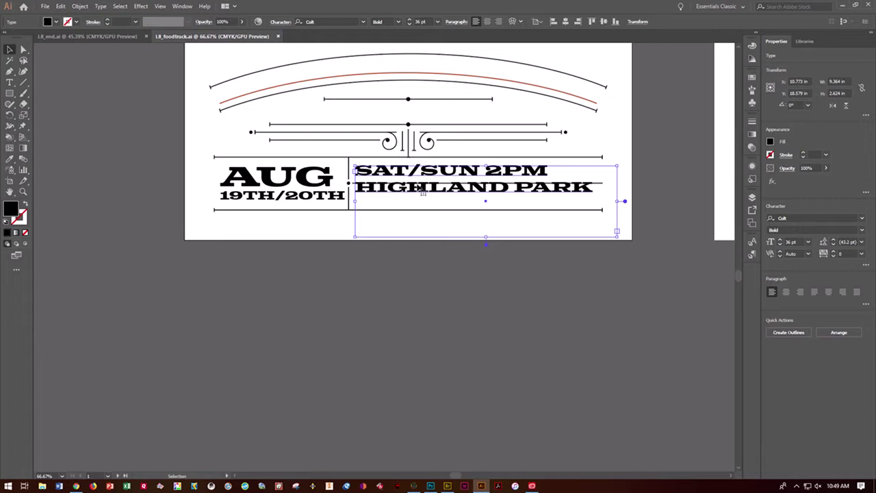
{"action": "left_click_drag", "start_coordinate": [421, 191], "coordinate": [421, 197]}
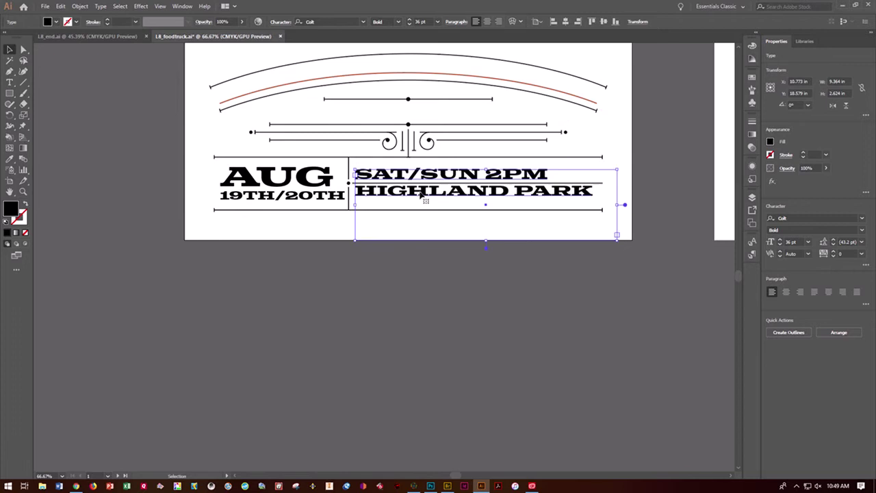
{"action": "left_click", "coordinate": [336, 217]}
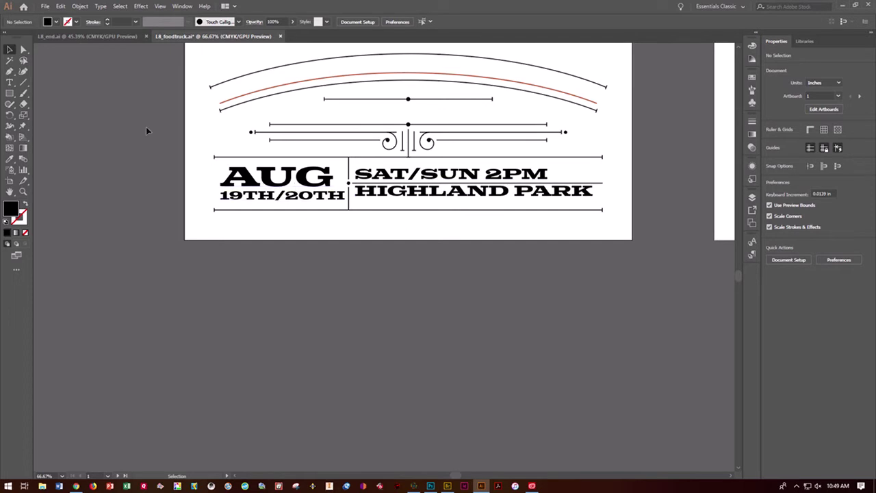
Step: Apply the Pink swatch as the fill of the "AUG 19TH/20TH" text
{"action": "left_click", "coordinate": [9, 82]}
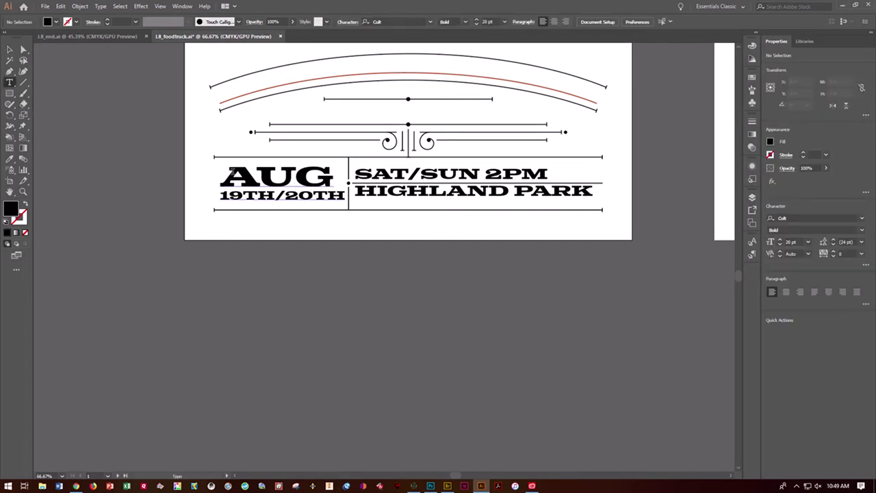
{"action": "left_click", "coordinate": [10, 49]}
{"action": "left_click", "coordinate": [272, 193]}
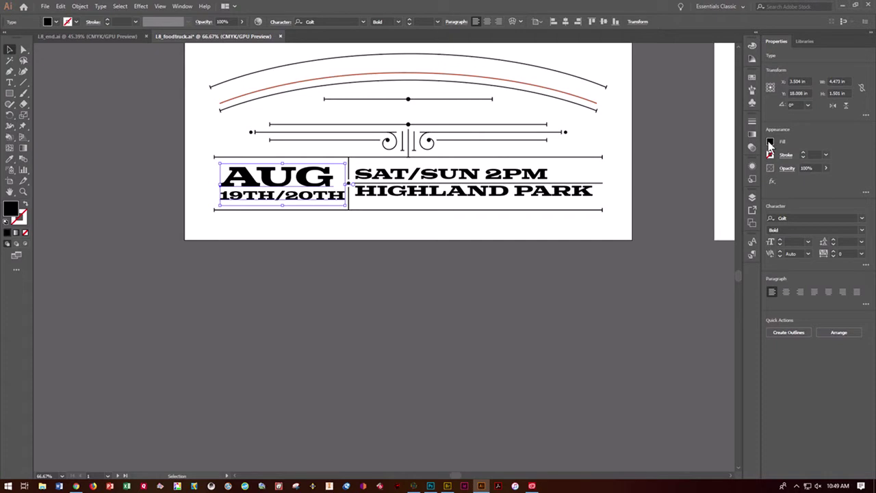
{"action": "left_click", "coordinate": [770, 144]}
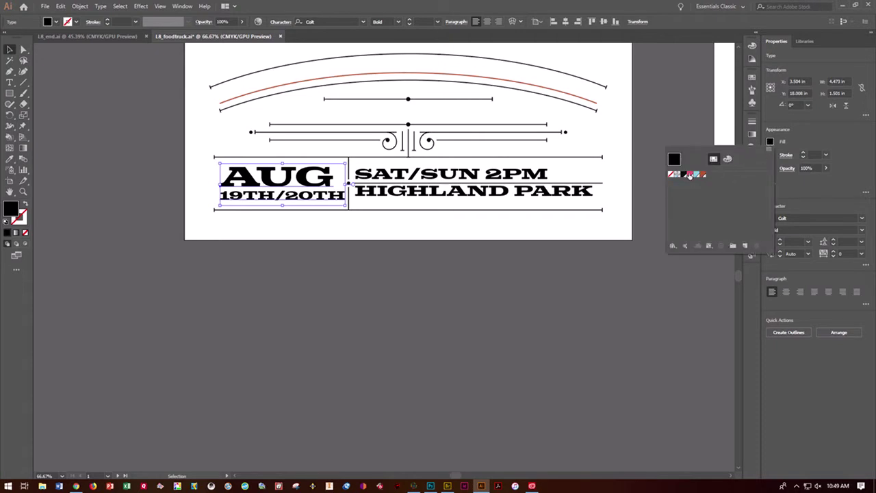
{"action": "left_click", "coordinate": [688, 176]}
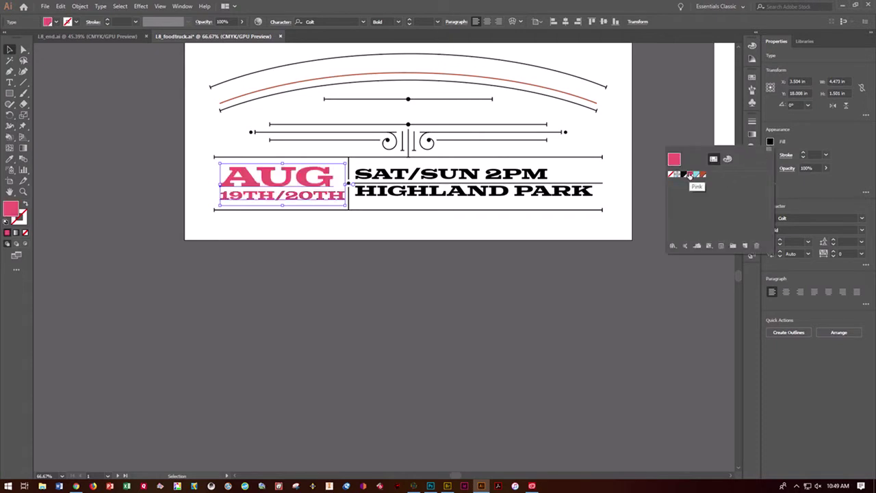
Step: Fill the "SAT/SUN 2PM HIGHLAND PARK" text with the Pink swatch and save the document
{"action": "left_click", "coordinate": [549, 177]}
{"action": "left_click", "coordinate": [546, 177]}
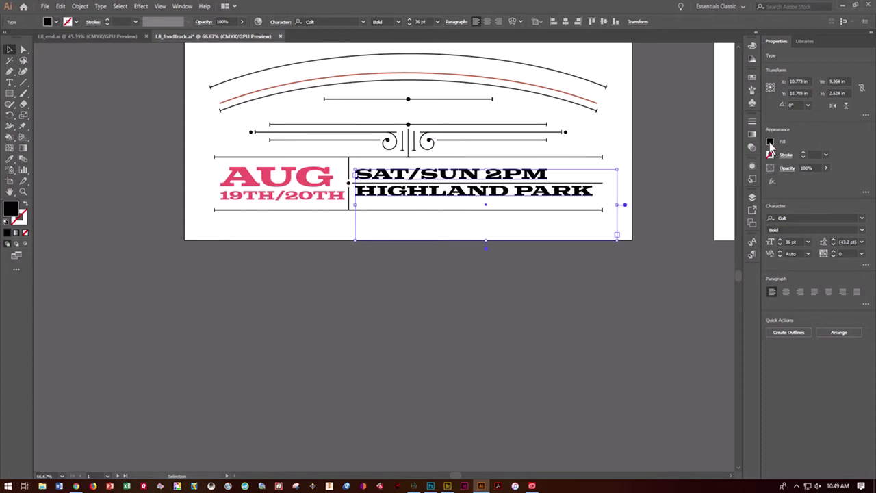
{"action": "left_click", "coordinate": [770, 142]}
{"action": "left_click", "coordinate": [690, 175]}
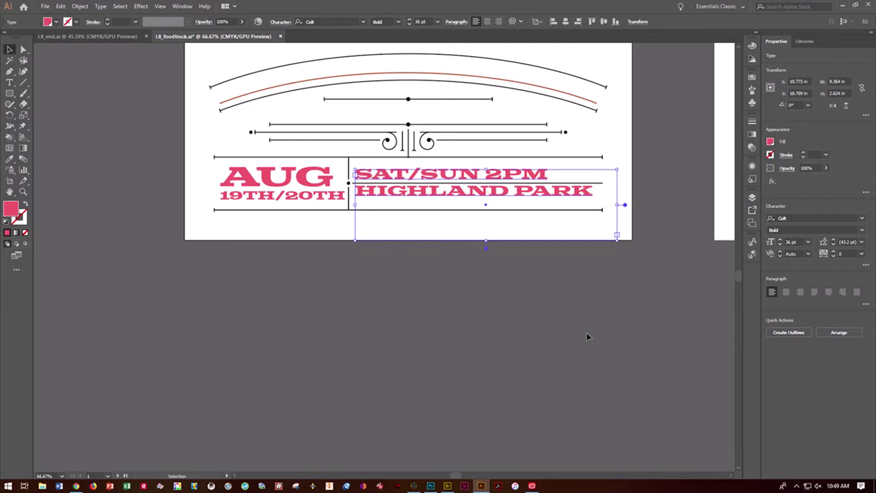
{"action": "key", "text": "a"}
{"action": "key", "text": "ctrl+s"}
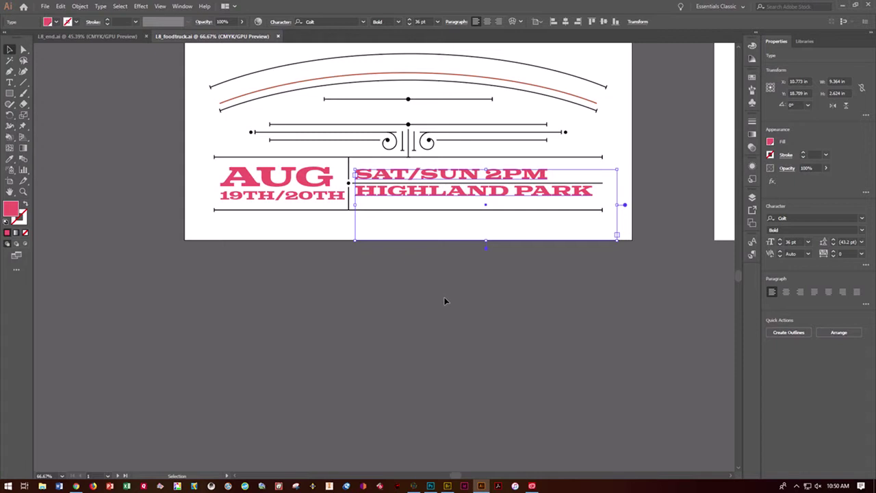
Step: Set the leading of the "SAT/SUN 2PM HIGHLAND PARK" text to 63 pt
{"action": "left_click", "coordinate": [632, 205]}
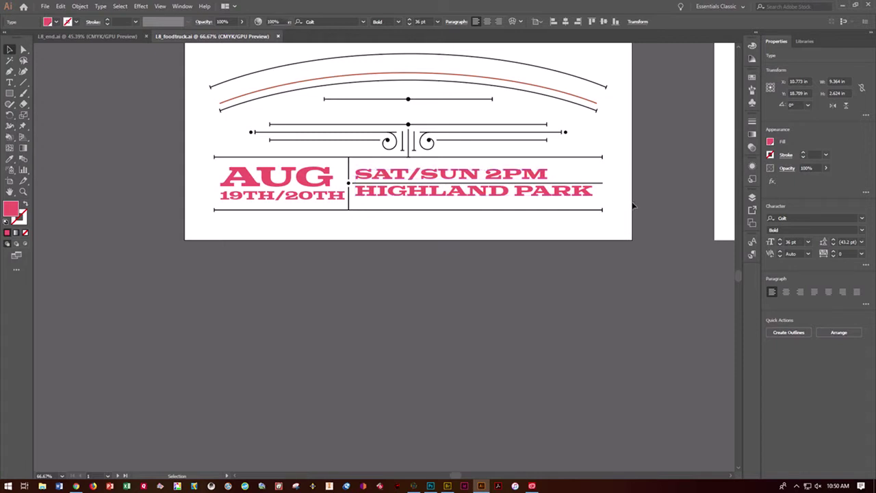
{"action": "left_click", "coordinate": [509, 182]}
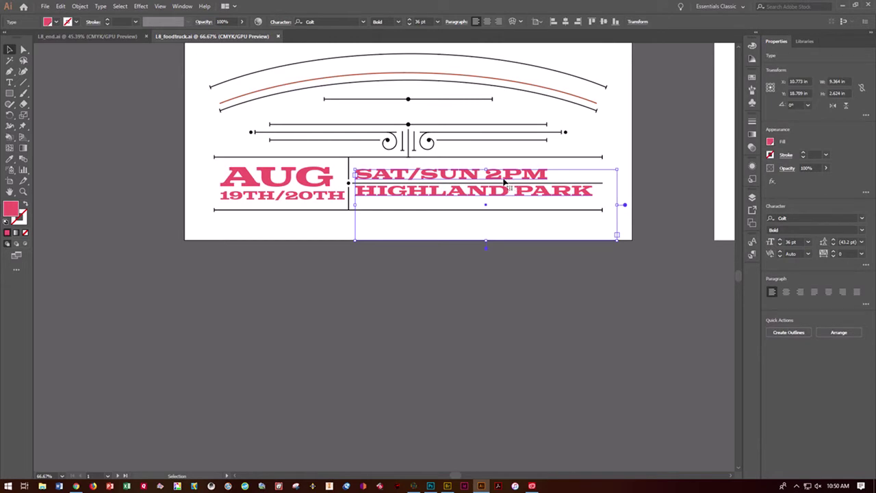
{"action": "left_click", "coordinate": [850, 242]}
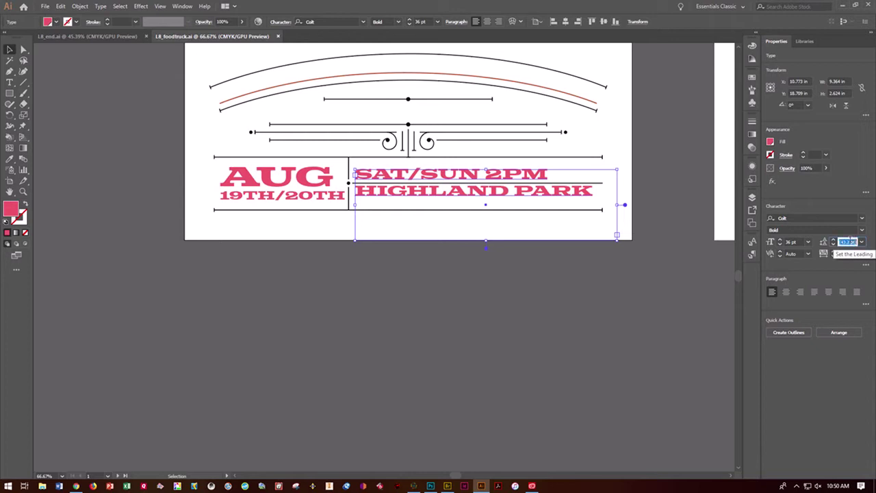
{"action": "type", "text": "4"}
{"action": "type", "text": "3"}
{"action": "key", "text": "Return"}
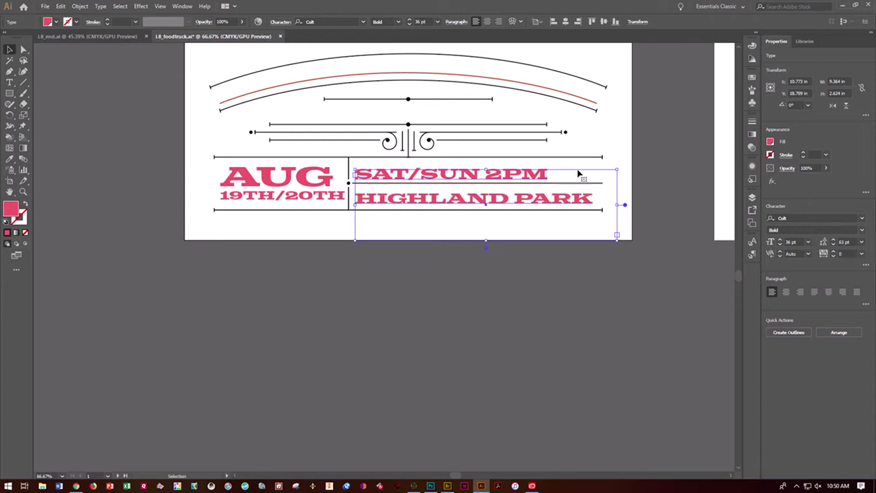
Step: Nudge the "SAT/SUN 2PM HIGHLAND PARK" text up so its lines sit on either side of the rule, and shift it slightly right
{"action": "key", "text": "Up"}
{"action": "key", "text": "Up"}
{"action": "key", "text": "Up"}
{"action": "key", "text": "Up"}
{"action": "key", "text": "Up"}
{"action": "key", "text": "Up"}
{"action": "key", "text": "Up"}
{"action": "key", "text": "Up"}
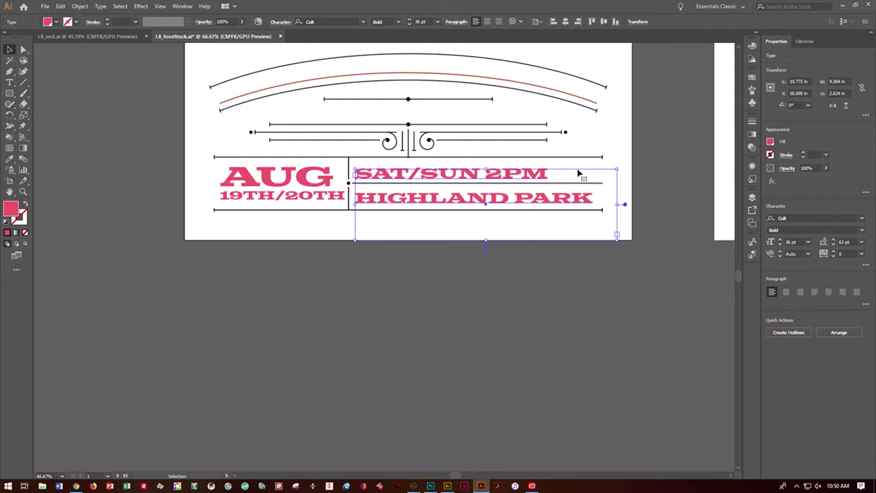
{"action": "key", "text": "Up"}
{"action": "key", "text": "Up"}
{"action": "key", "text": "Up"}
{"action": "key", "text": "Up"}
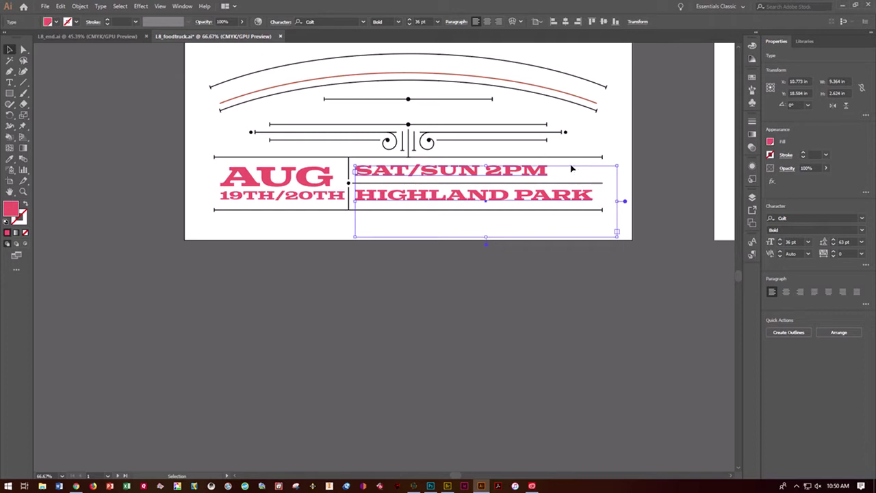
{"action": "left_click", "coordinate": [556, 292]}
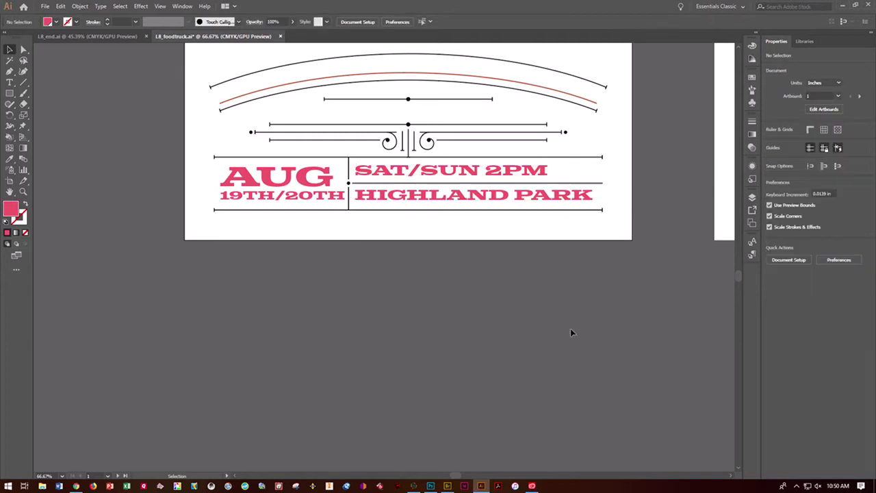
{"action": "left_click_drag", "start_coordinate": [498, 198], "coordinate": [501, 207]}
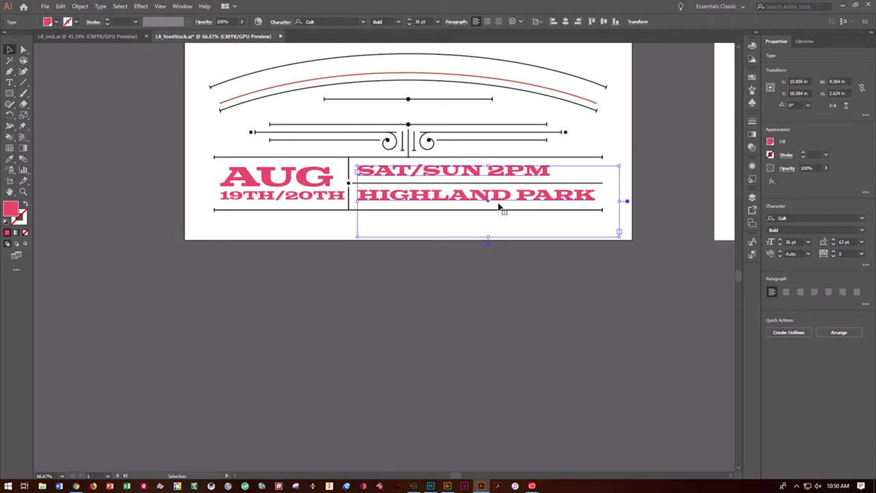
{"action": "left_click", "coordinate": [409, 358]}
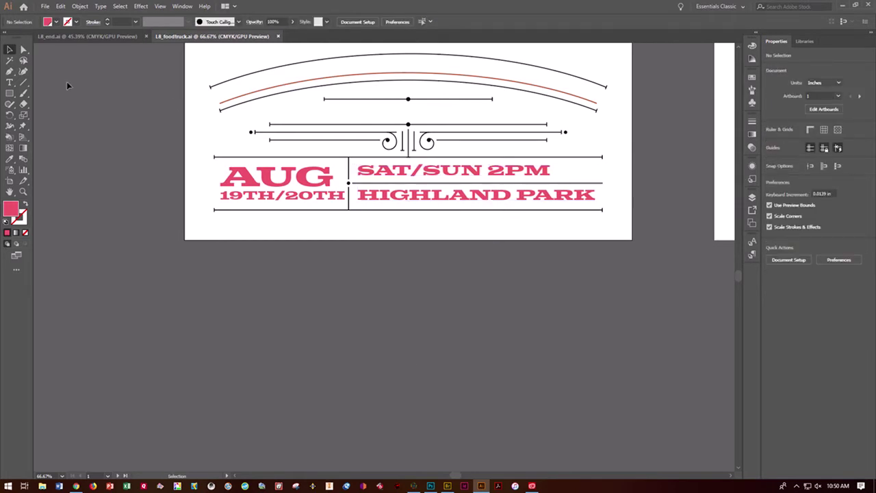
Step: Format the "PM" characters in the "SAT/SUN 2PM" line as superscript
{"action": "left_click", "coordinate": [10, 83]}
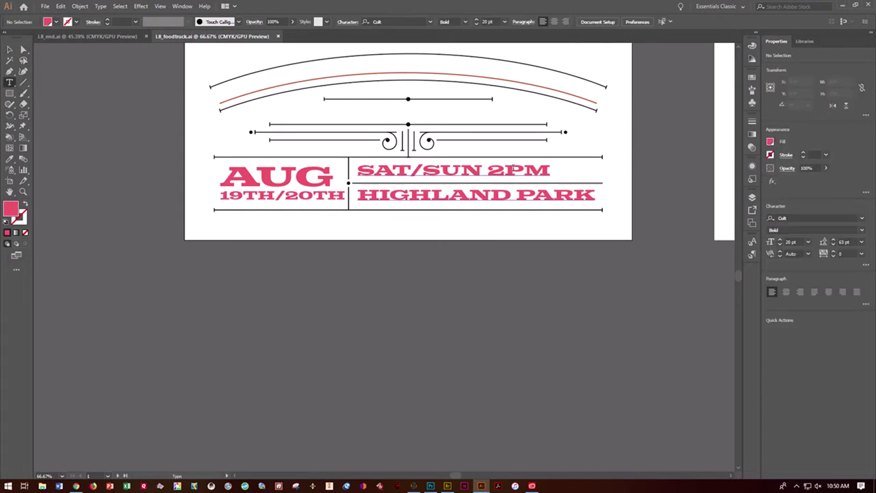
{"action": "left_click_drag", "start_coordinate": [505, 171], "coordinate": [551, 171]}
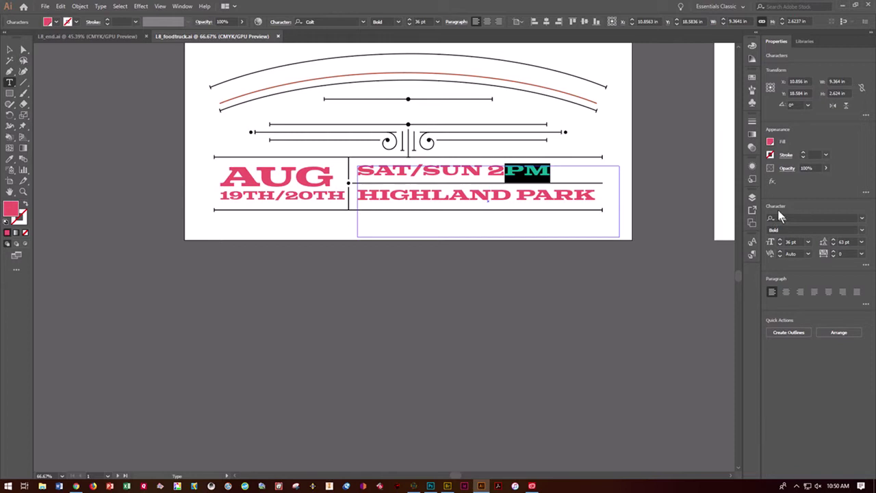
{"action": "left_click", "coordinate": [865, 268]}
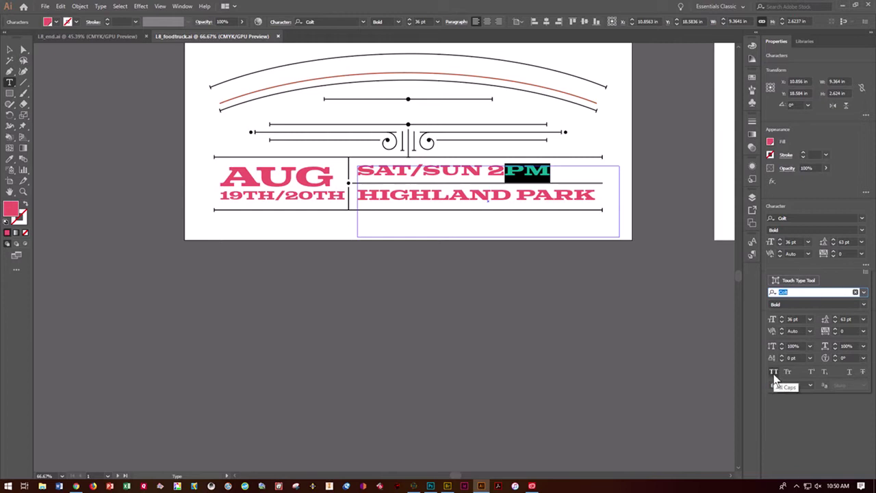
{"action": "left_click", "coordinate": [811, 373]}
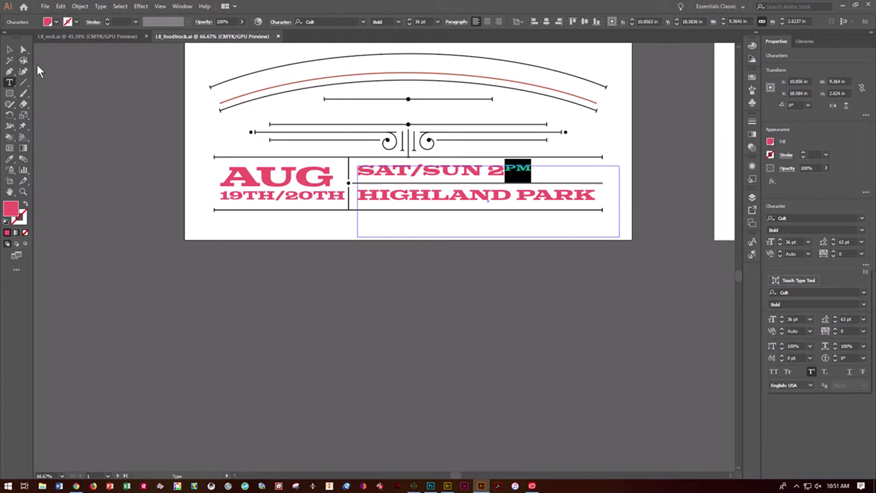
{"action": "key", "text": "Escape"}
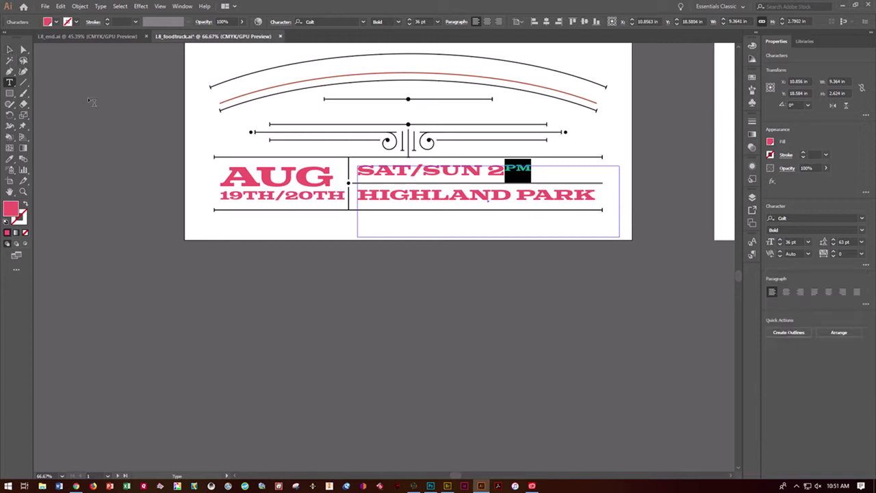
Step: Copy the "AUG 19TH/20TH" text object
{"action": "left_click", "coordinate": [10, 51]}
{"action": "left_click", "coordinate": [274, 201]}
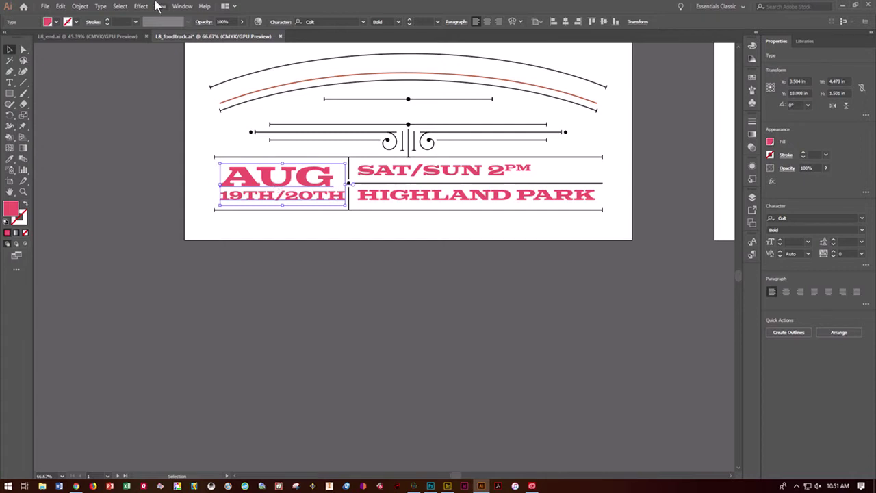
{"action": "left_click", "coordinate": [61, 7]}
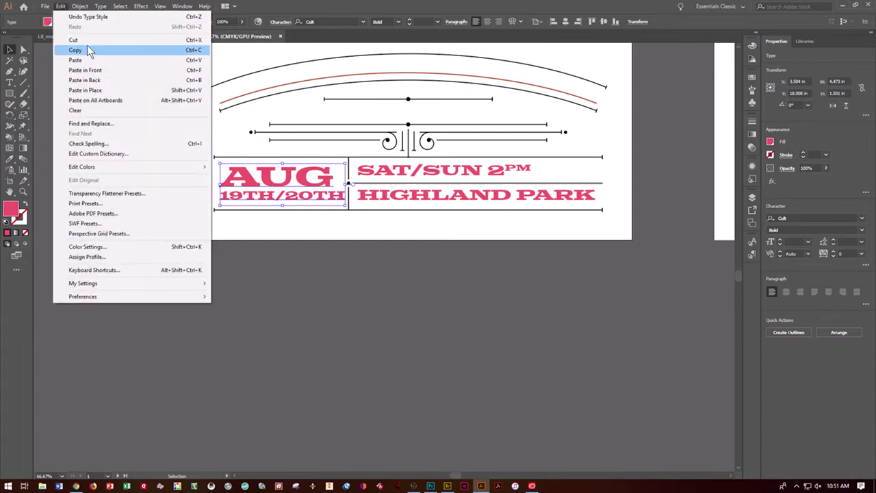
{"action": "left_click", "coordinate": [87, 48]}
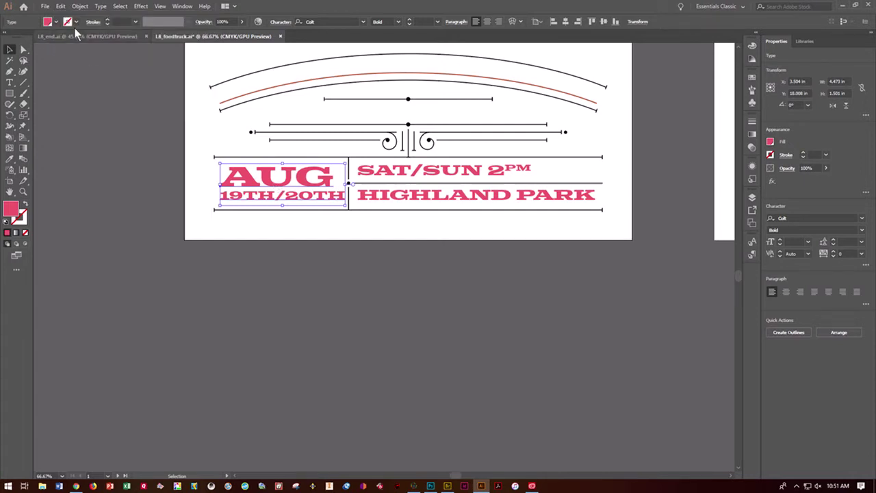
{"action": "left_click", "coordinate": [61, 6]}
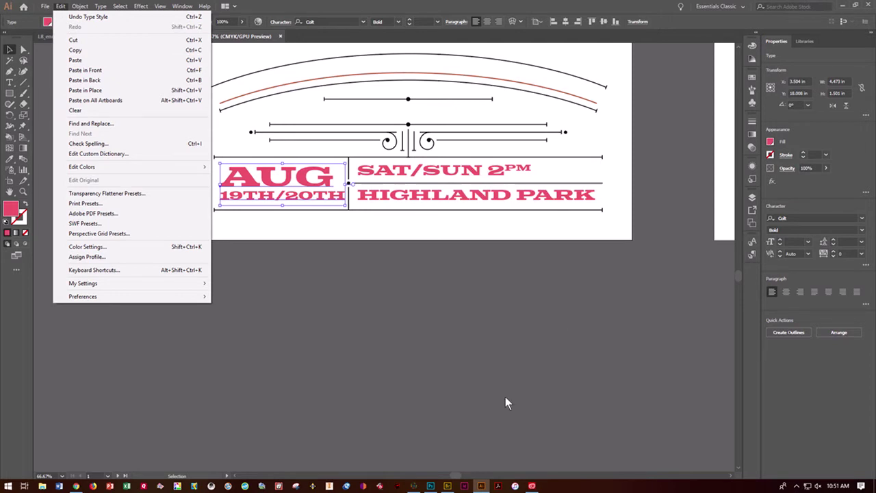
{"action": "left_click", "coordinate": [457, 424]}
Step: Move the "AUG 19TH/20TH" text from the lower box up into the empty middle area of the first poster
{"action": "key", "text": "ctrl+minus"}
{"action": "key", "text": "ctrl+minus"}
{"action": "key", "text": "ctrl+minus"}
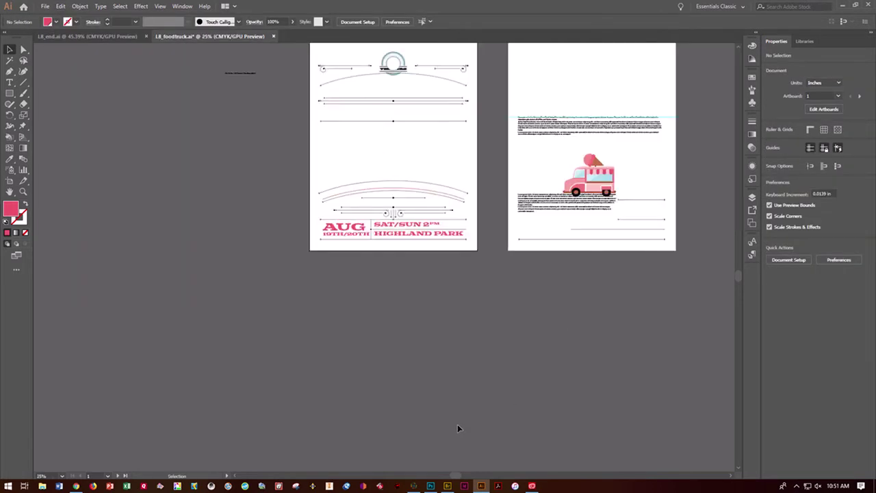
{"action": "left_click_drag", "start_coordinate": [330, 230], "coordinate": [370, 151]}
{"action": "key", "text": "ctrl+minus"}
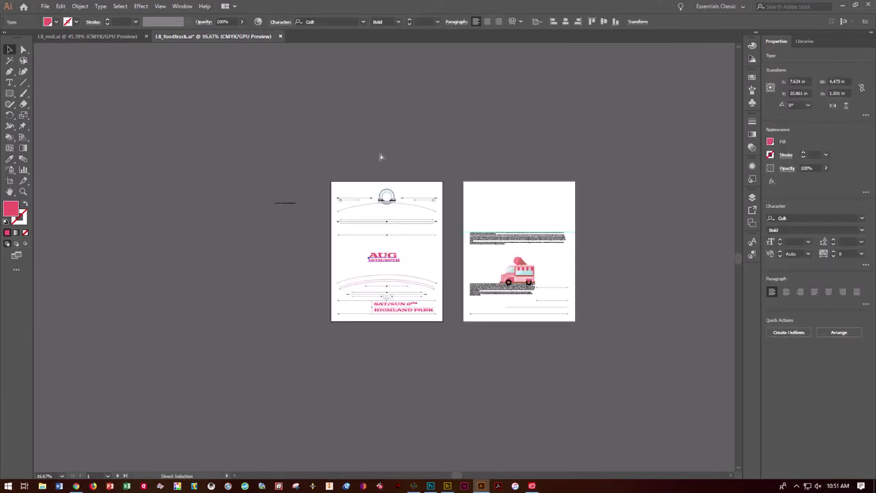
{"action": "key", "text": "ctrl+plus"}
{"action": "key", "text": "ctrl+plus"}
{"action": "key", "text": "ctrl+plus"}
{"action": "key", "text": "ctrl+plus"}
{"action": "key", "text": "ctrl+plus"}
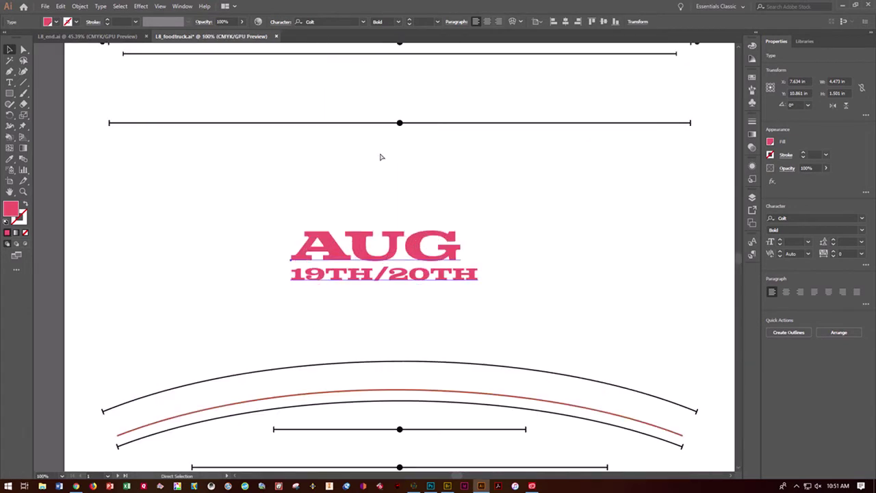
Step: Replace the moved "AUG 19TH/20TH" text with "CORRAL"
{"action": "left_click", "coordinate": [9, 82]}
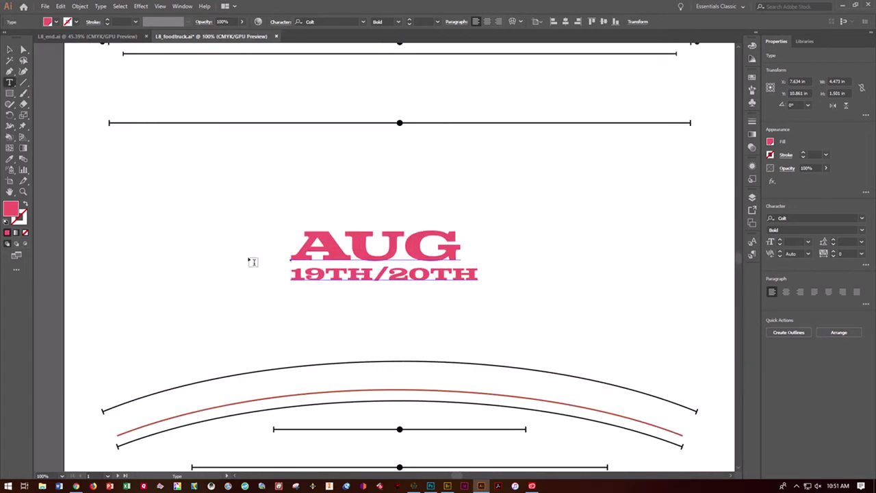
{"action": "left_click_drag", "start_coordinate": [293, 274], "coordinate": [474, 273]}
{"action": "key", "text": "BackSpace"}
{"action": "key", "text": "BackSpace"}
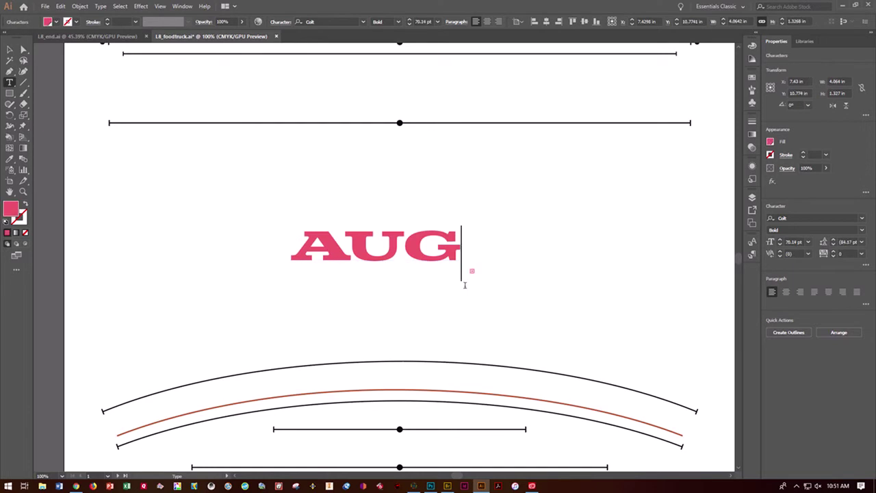
{"action": "key", "text": "BackSpace"}
{"action": "key", "text": "BackSpace"}
{"action": "key", "text": "BackSpace"}
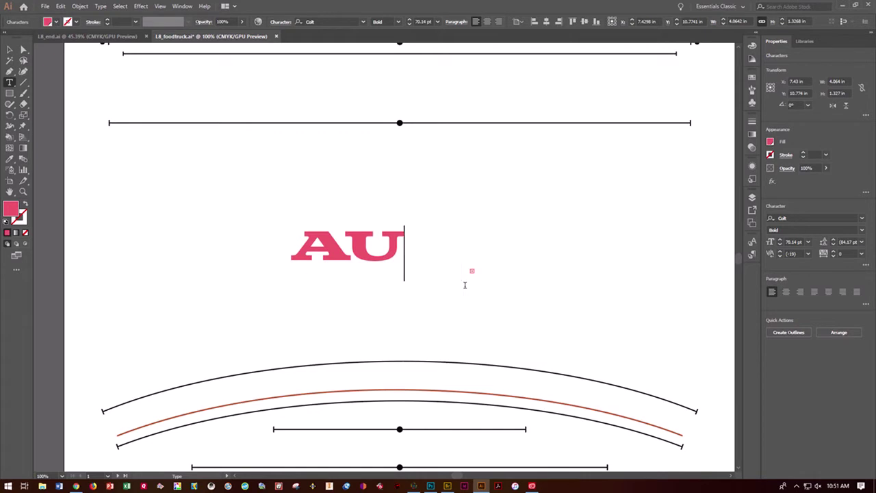
{"action": "type", "text": "CORA"}
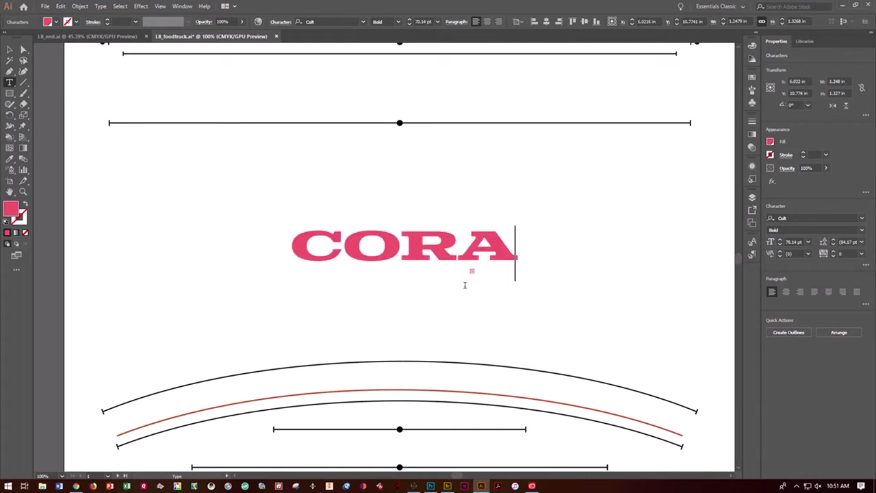
{"action": "key", "text": "BackSpace"}
{"action": "type", "text": "RAL"}
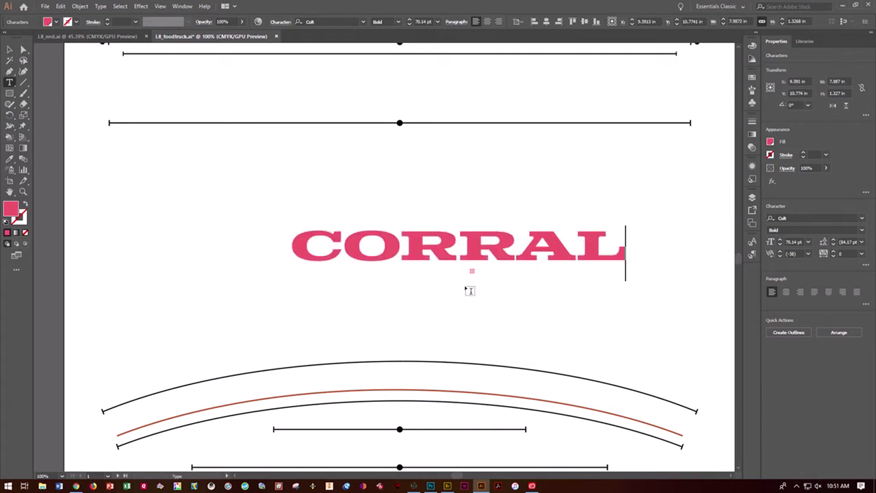
{"action": "left_click", "coordinate": [10, 50]}
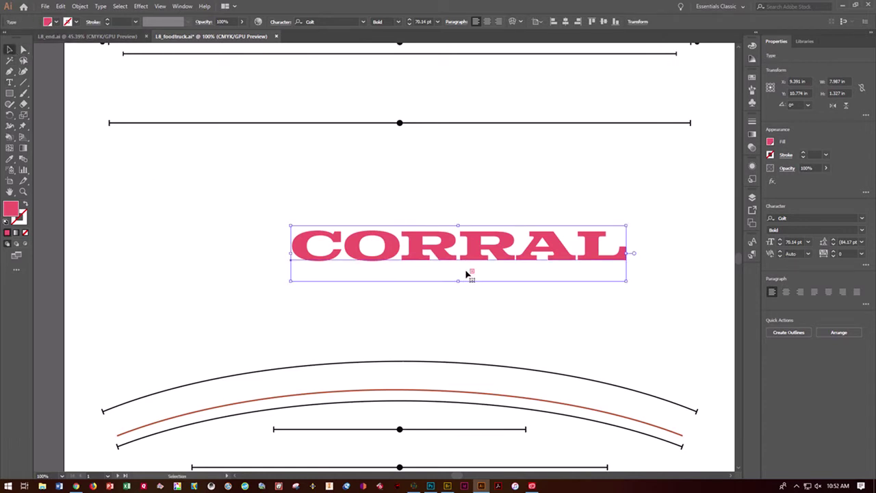
Step: Move the "CORRAL" text slightly up and delete the empty leftover text object below it
{"action": "left_click_drag", "start_coordinate": [450, 248], "coordinate": [447, 223]}
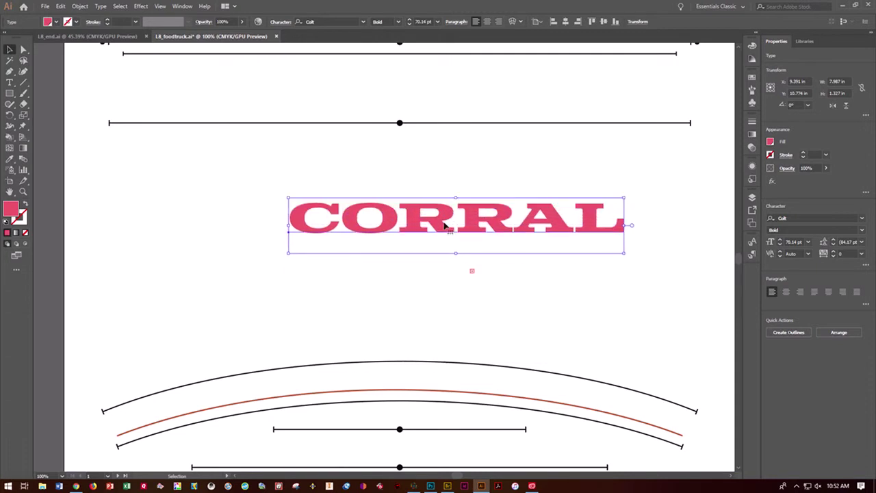
{"action": "left_click", "coordinate": [461, 272]}
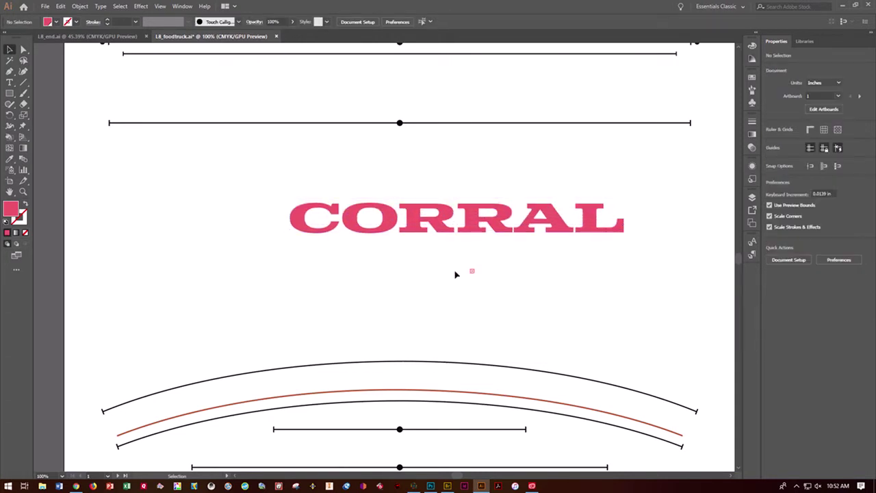
{"action": "left_click_drag", "start_coordinate": [276, 261], "coordinate": [535, 309]}
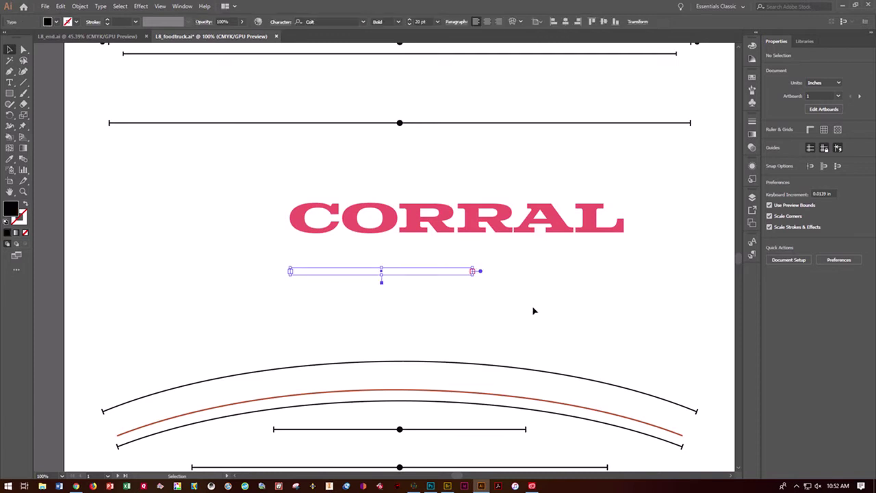
{"action": "left_click", "coordinate": [534, 311]}
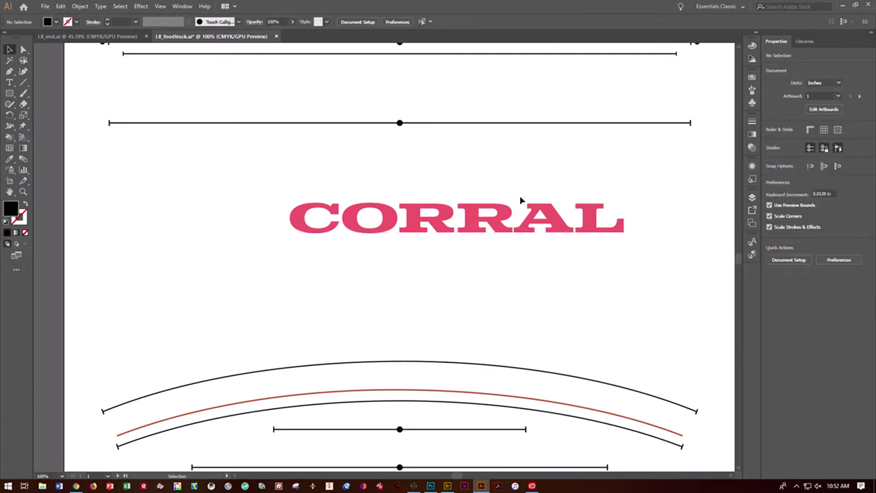
Step: Check the finished design in L8_end.ai, shift "CORRAL" in L8_foodtruck.ai toward the poster's centre, and save the file
{"action": "left_click", "coordinate": [98, 34]}
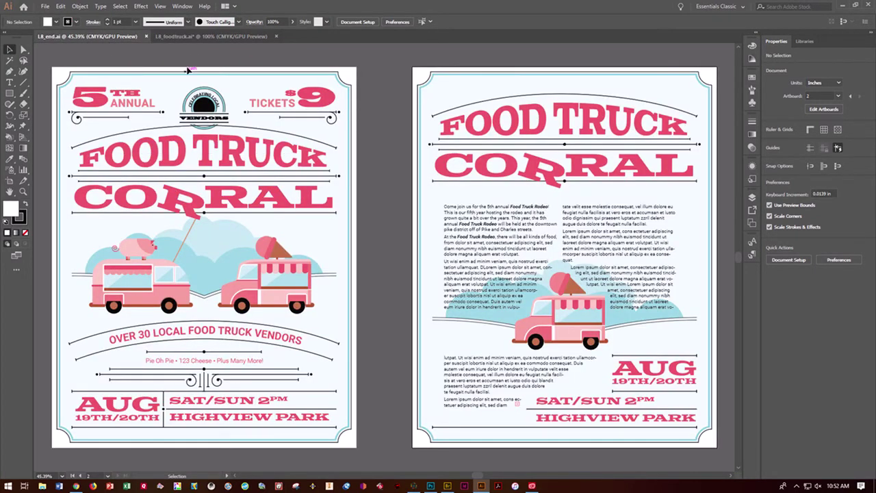
{"action": "left_click", "coordinate": [196, 35]}
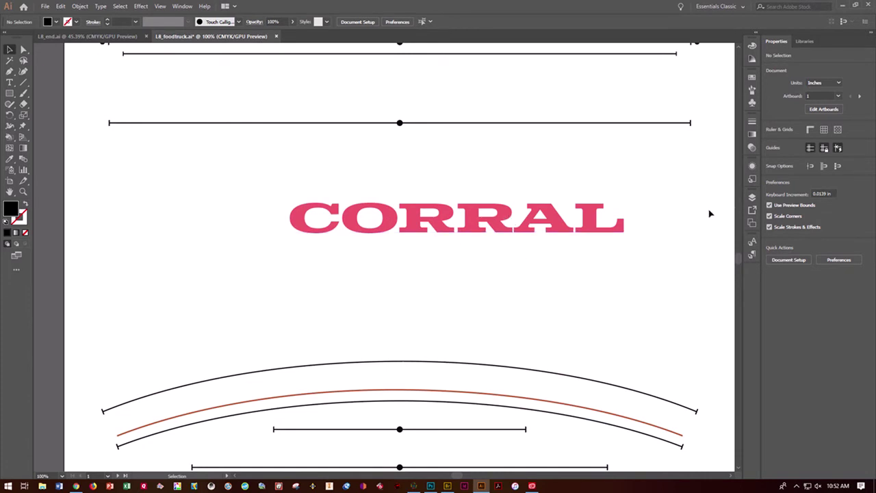
{"action": "left_click_drag", "start_coordinate": [471, 231], "coordinate": [433, 226]}
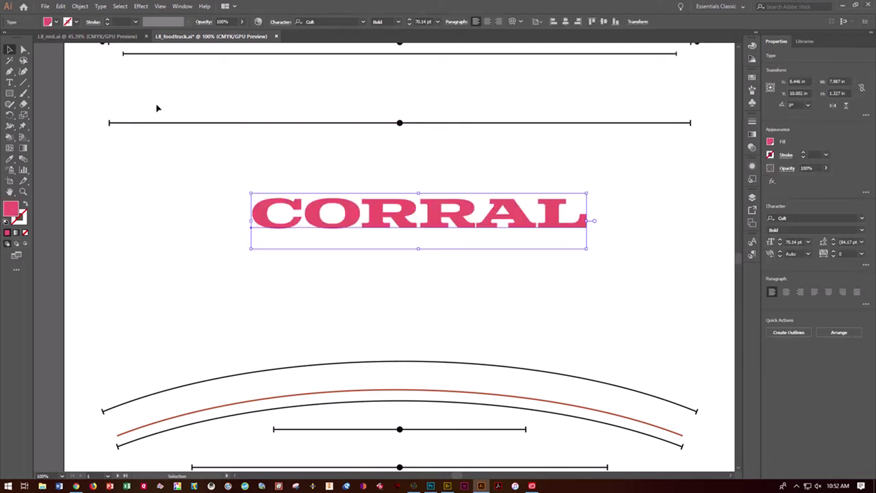
{"action": "key", "text": "a"}
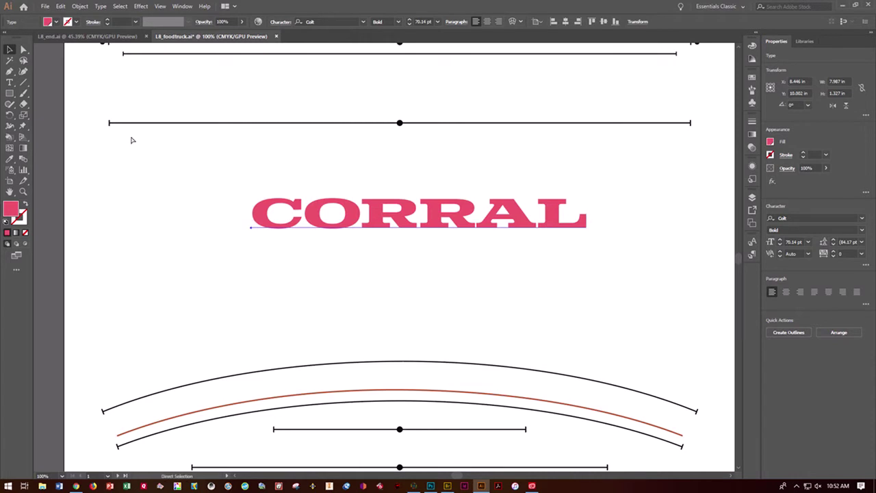
{"action": "key", "text": "v"}
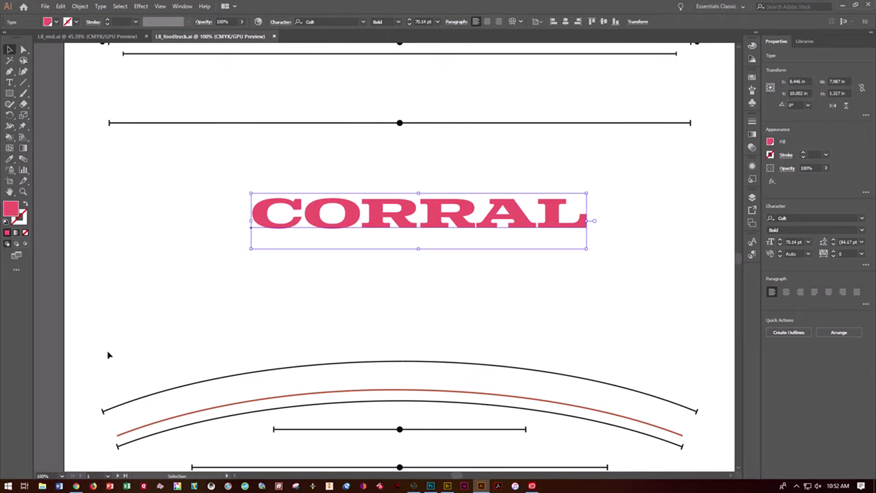
Step: Justify all the threaded body text on artboard 2 with the last line aligned right
{"action": "left_click", "coordinate": [108, 475]}
{"action": "left_click", "coordinate": [125, 467]}
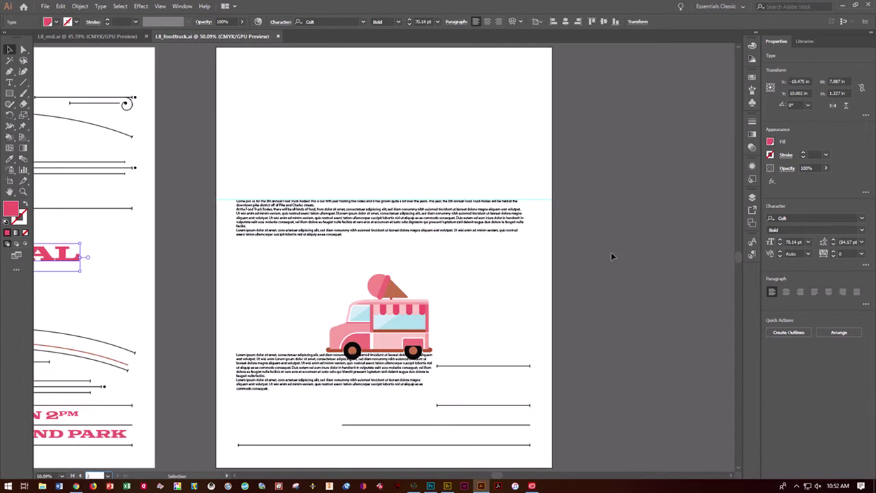
{"action": "left_click", "coordinate": [420, 233]}
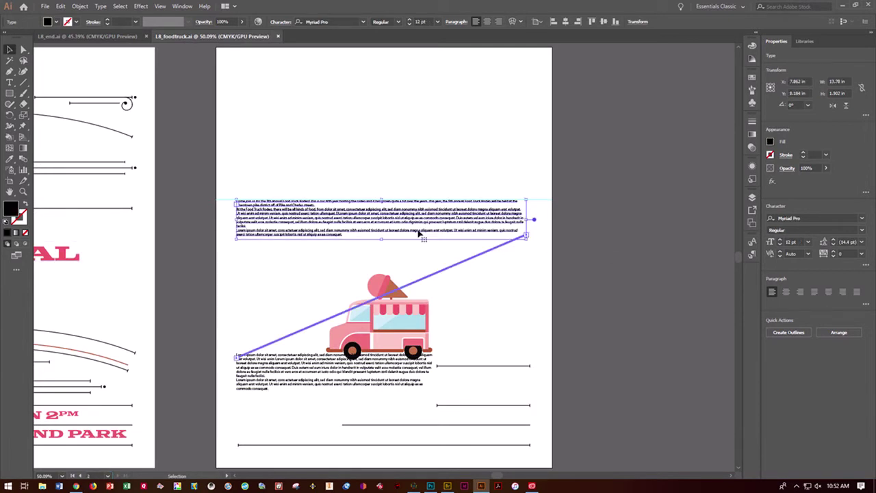
{"action": "left_click", "coordinate": [10, 82]}
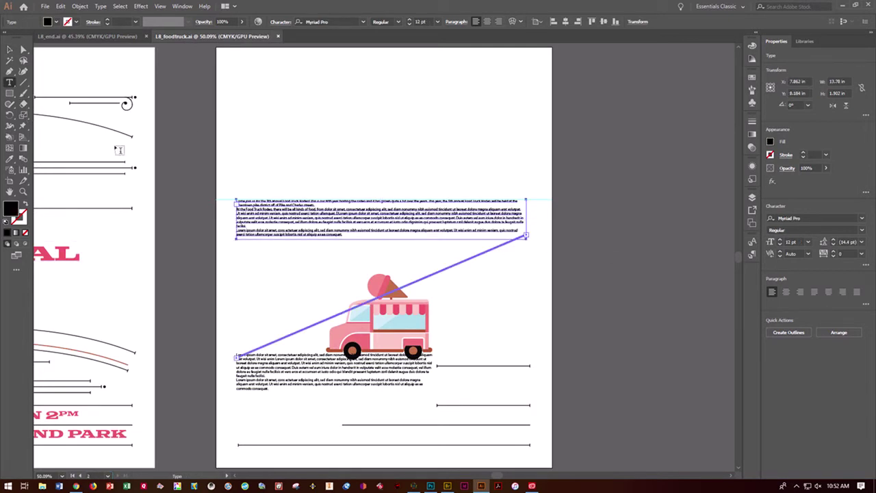
{"action": "left_click", "coordinate": [336, 237]}
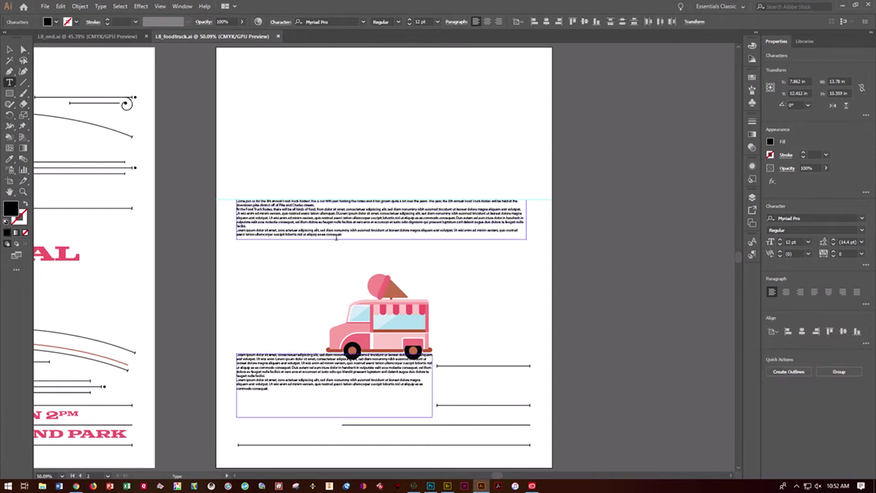
{"action": "key", "text": "ctrl+a"}
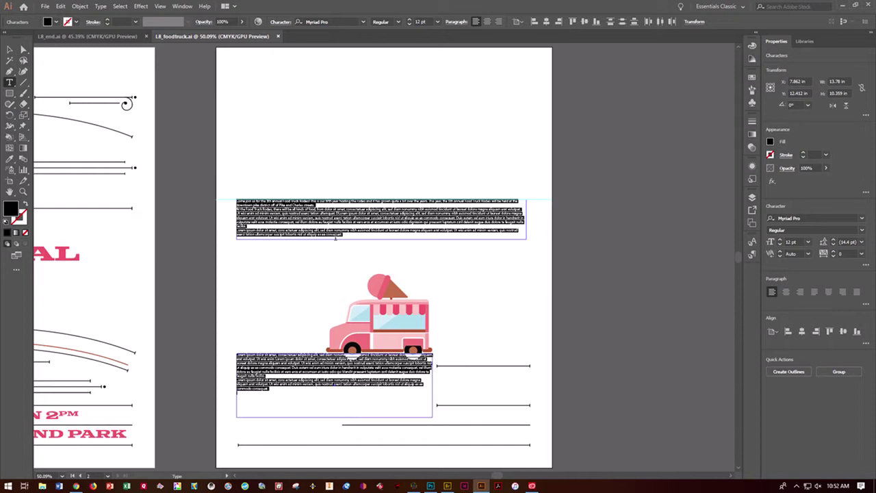
{"action": "left_click", "coordinate": [866, 305]}
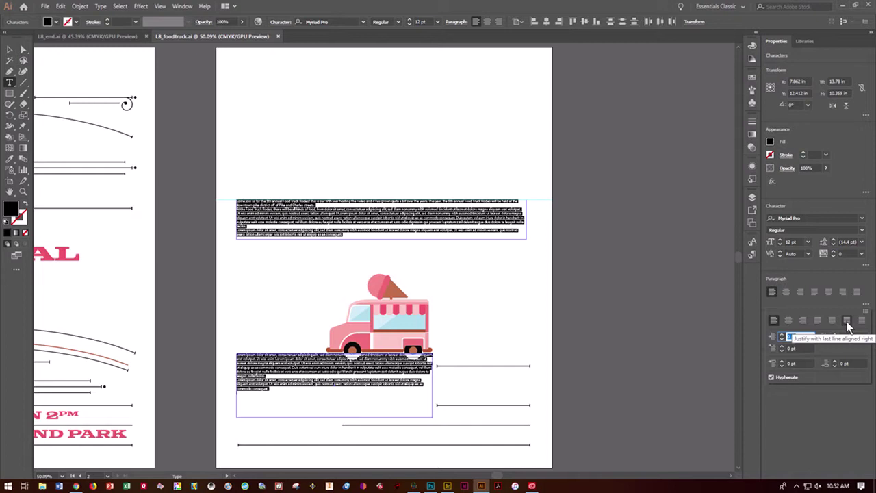
{"action": "left_click", "coordinate": [847, 321]}
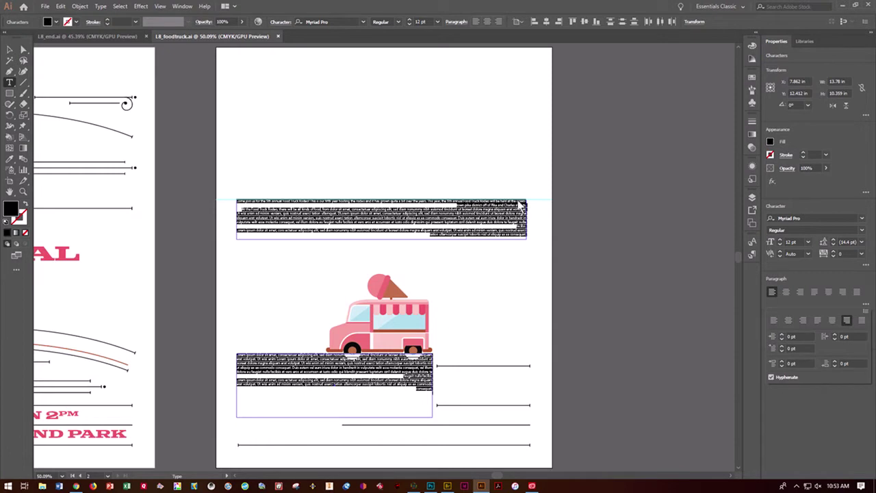
Step: Set the space after paragraph of the selected body text to 6 pt
{"action": "left_click", "coordinate": [834, 362]}
{"action": "left_click", "coordinate": [834, 362]}
{"action": "left_click", "coordinate": [834, 362]}
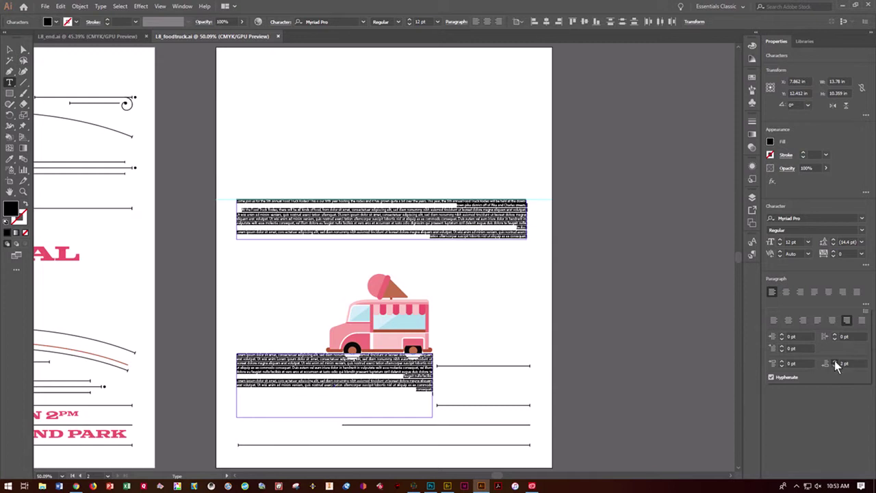
{"action": "left_click", "coordinate": [834, 362]}
{"action": "left_click", "coordinate": [834, 362]}
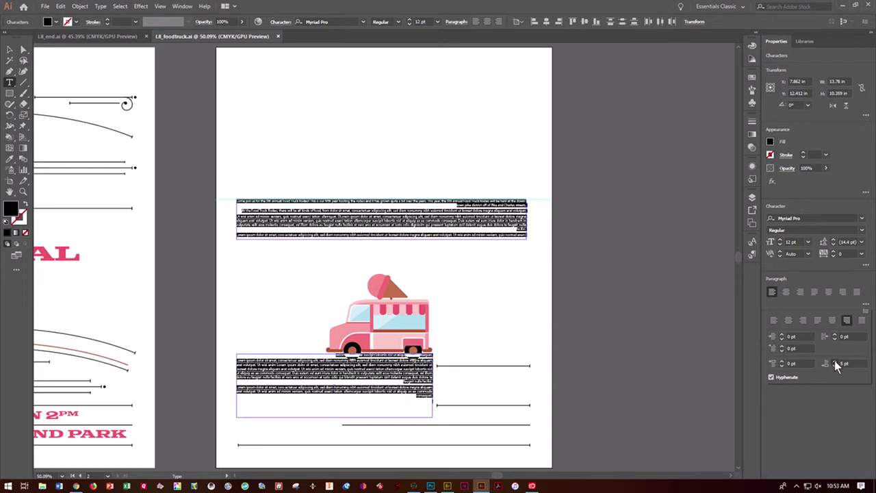
{"action": "left_click", "coordinate": [834, 363]}
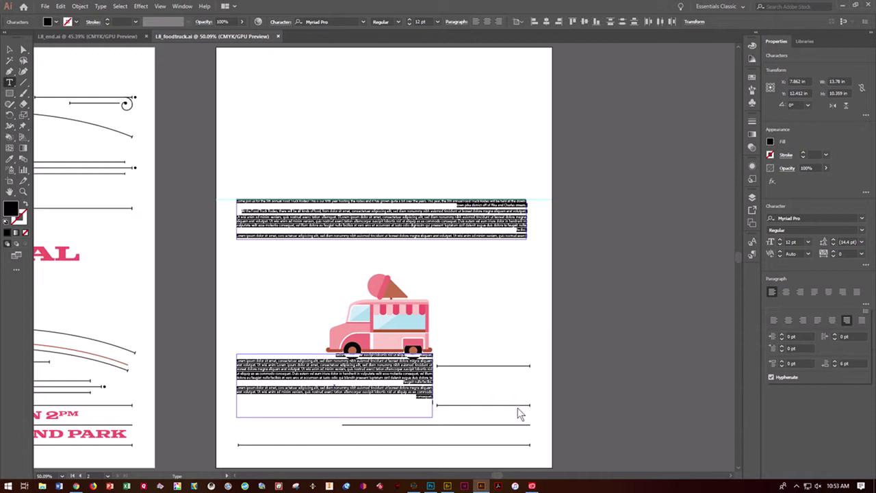
{"action": "key", "text": "Escape"}
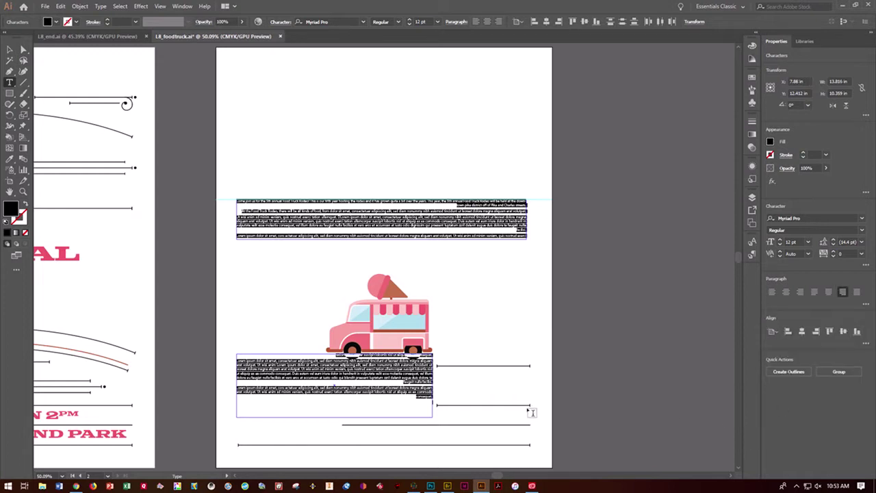
Step: Set the font size of the selected body text to 18 pt, deselect it and save the file
{"action": "left_click", "coordinate": [809, 243]}
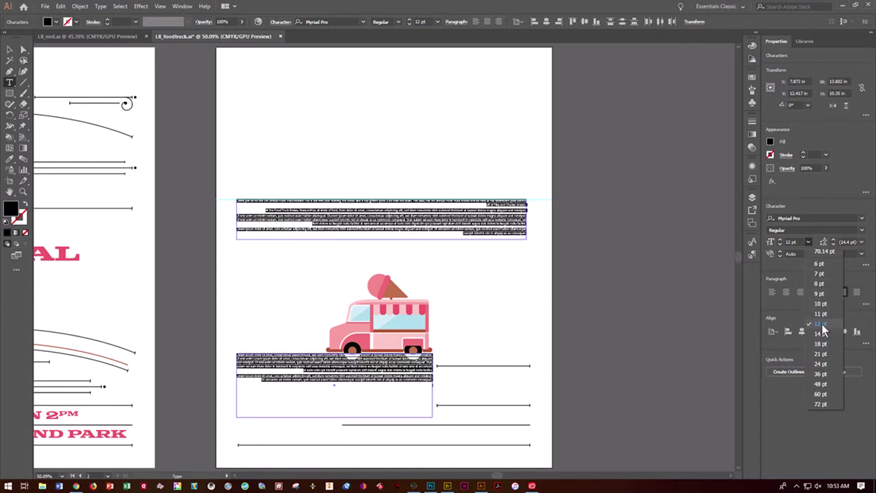
{"action": "left_click", "coordinate": [821, 344]}
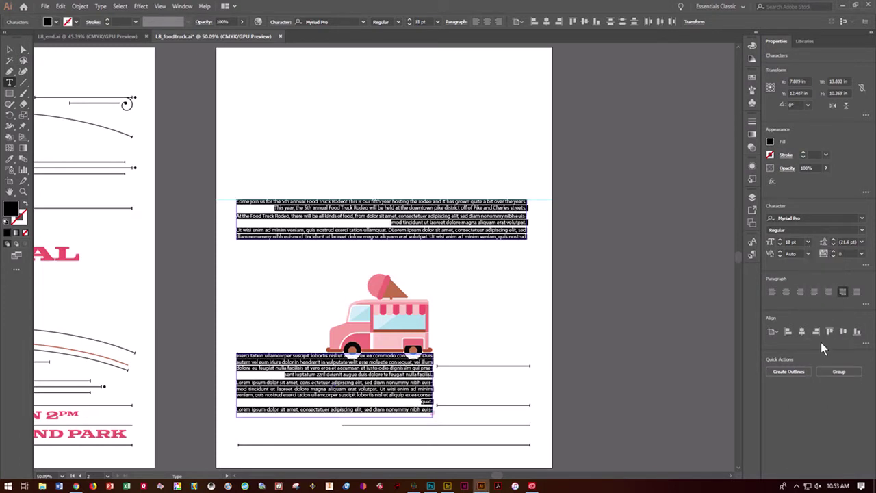
{"action": "left_click", "coordinate": [650, 324]}
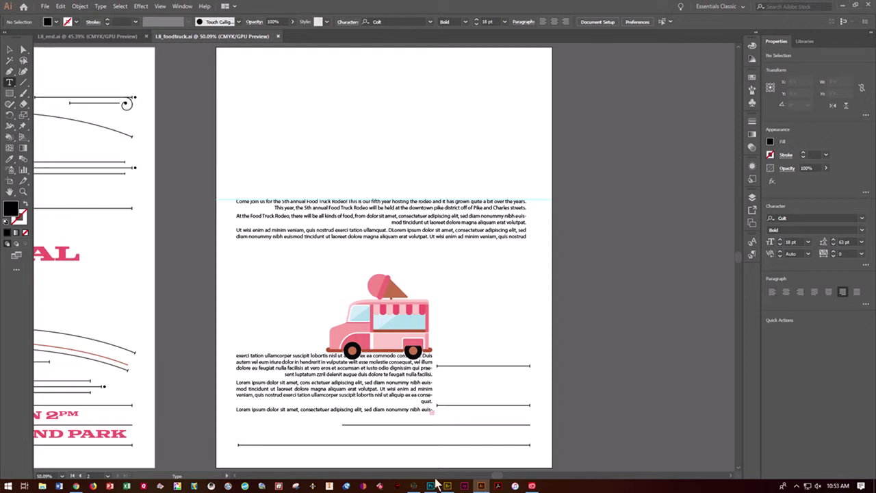
Step: Compare the first poster in L8_foodtruck.ai with the finished design in L8_end.ai
{"action": "left_click_drag", "start_coordinate": [499, 477], "coordinate": [456, 475]}
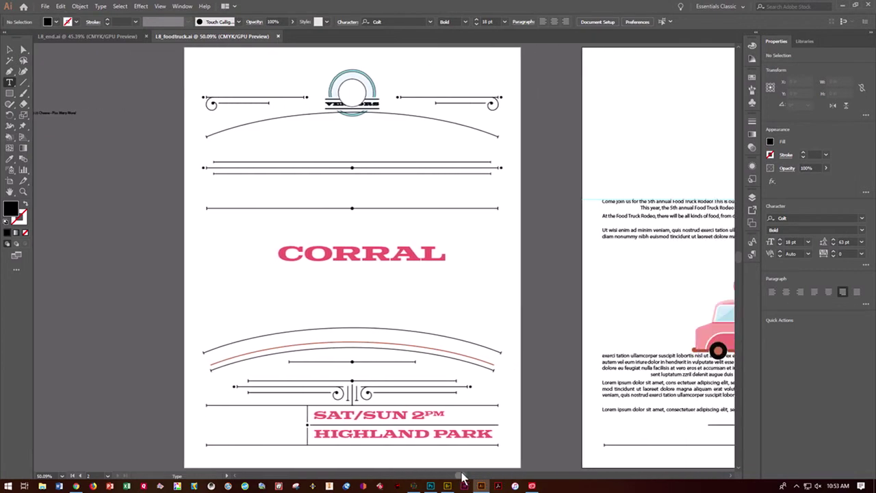
{"action": "left_click", "coordinate": [93, 36]}
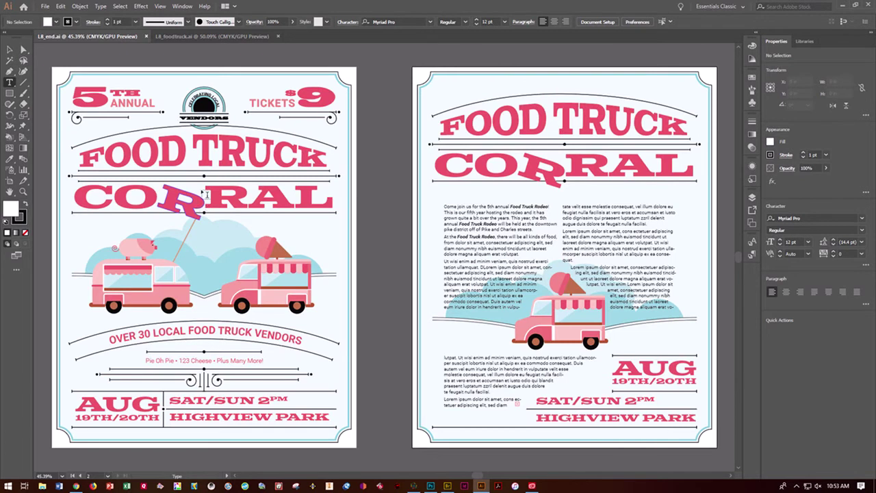
{"action": "left_click", "coordinate": [214, 36]}
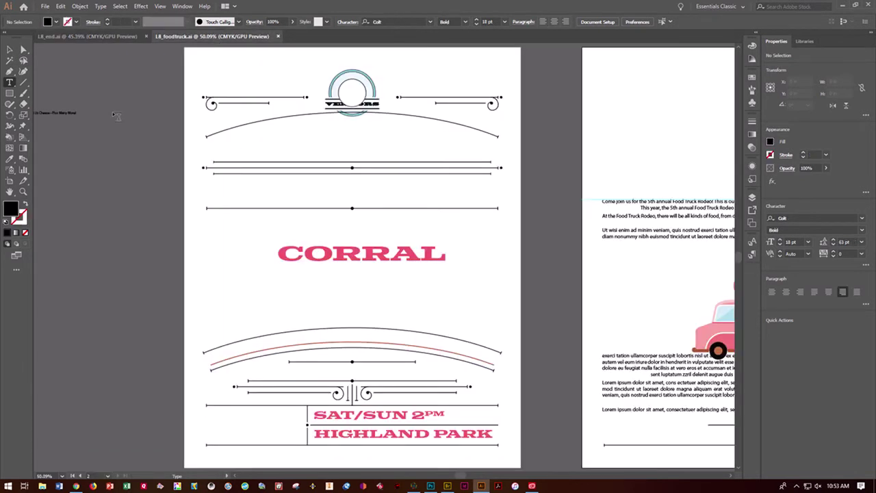
Step: Move the CORRAL title up into the space between the divider lines on the first poster and deselect it
{"action": "left_click", "coordinate": [9, 49]}
{"action": "left_click_drag", "start_coordinate": [321, 255], "coordinate": [317, 193]}
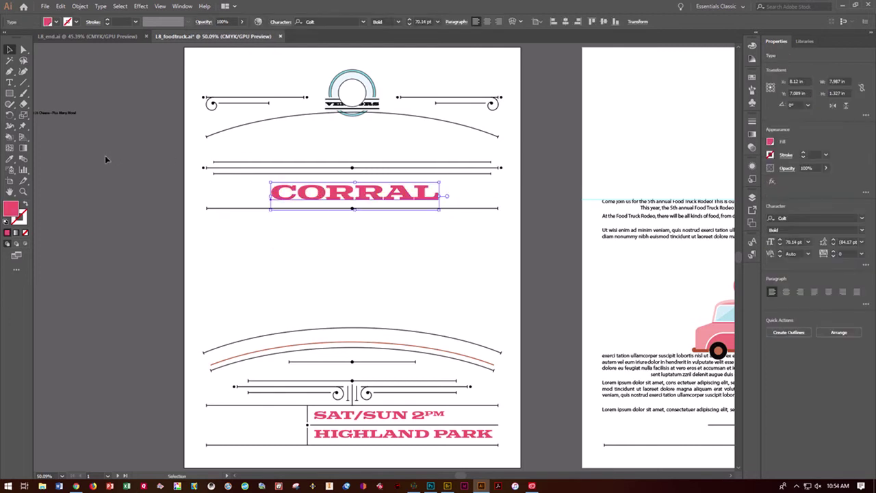
{"action": "left_click", "coordinate": [106, 180]}
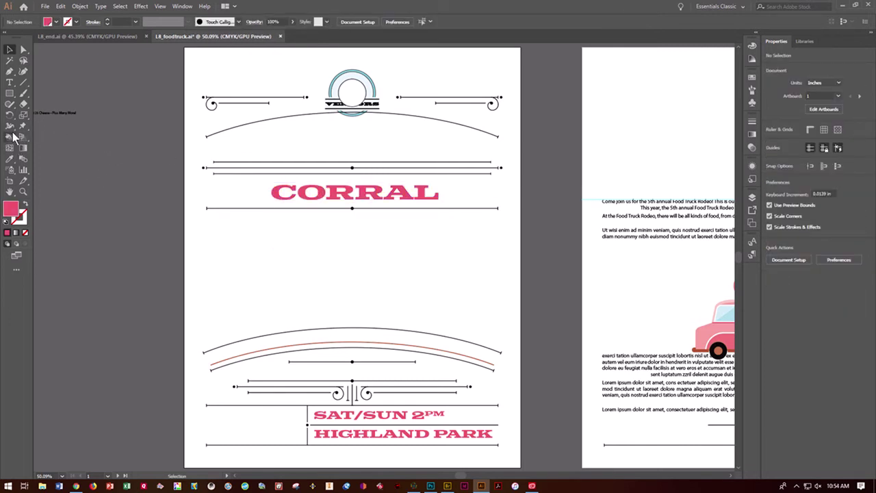
Step: Enlarge the CORRAL title to about 13.3 in wide so it spans the space between the divider lines
{"action": "left_click", "coordinate": [10, 83]}
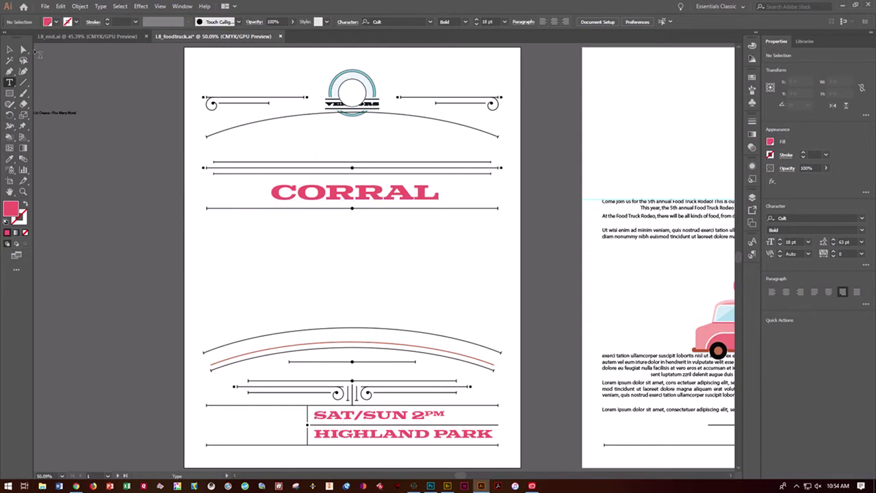
{"action": "key", "text": "v"}
{"action": "left_click", "coordinate": [277, 192]}
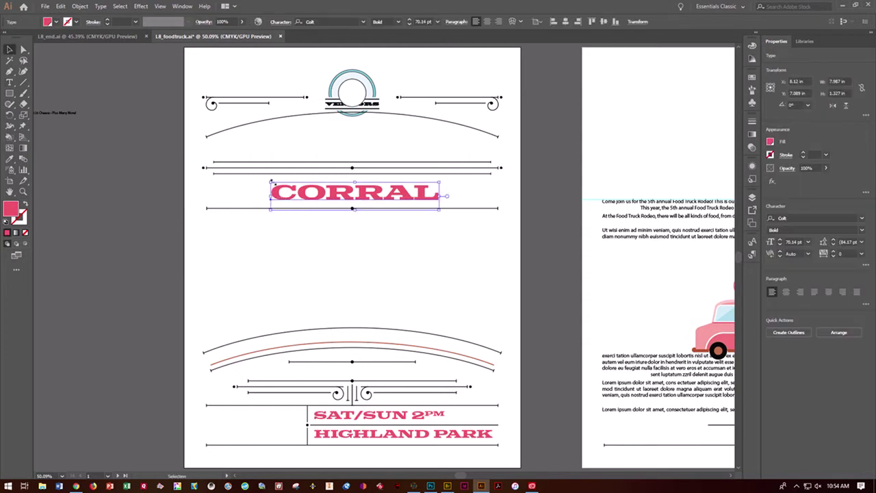
{"action": "left_click_drag", "start_coordinate": [270, 181], "coordinate": [216, 177]}
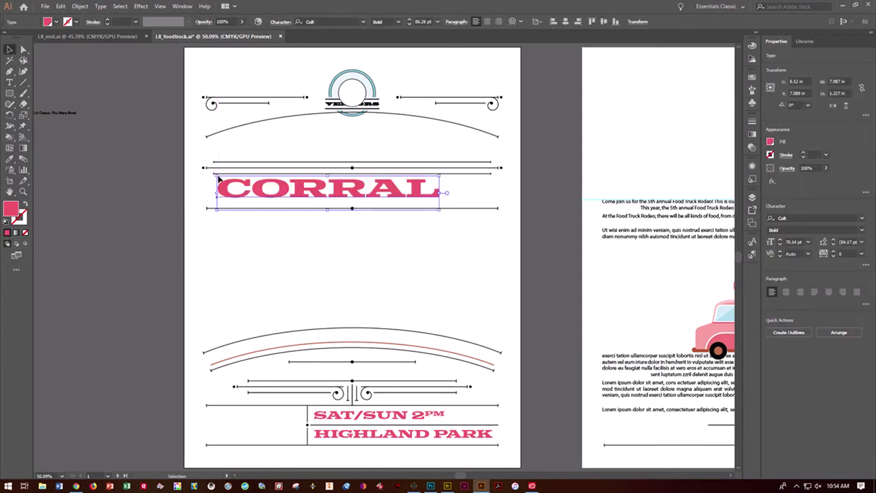
{"action": "left_click_drag", "start_coordinate": [439, 209], "coordinate": [497, 219]}
{"action": "left_click_drag", "start_coordinate": [395, 198], "coordinate": [390, 200]}
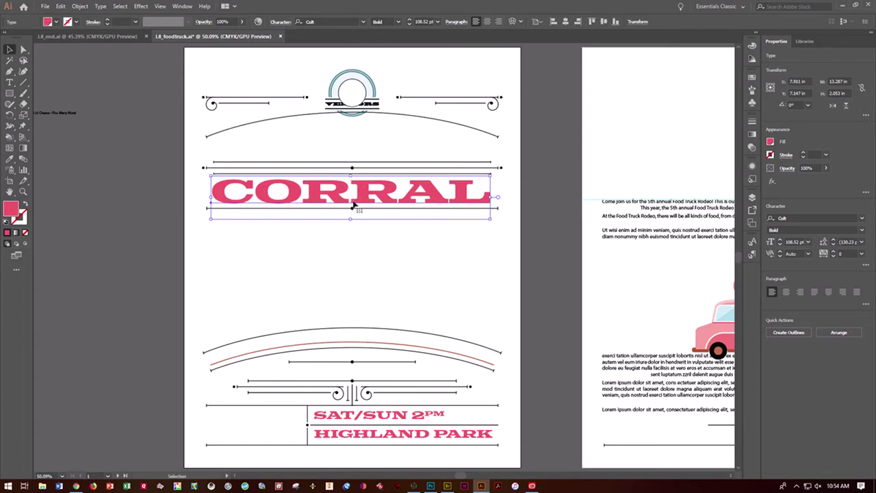
Step: Nudge the CORRAL title slightly right and fine-tune its height between the divider lines, then deselect it
{"action": "key", "text": "Right"}
{"action": "key", "text": "Right"}
{"action": "key", "text": "Right"}
{"action": "key", "text": "Right"}
{"action": "key", "text": "Right"}
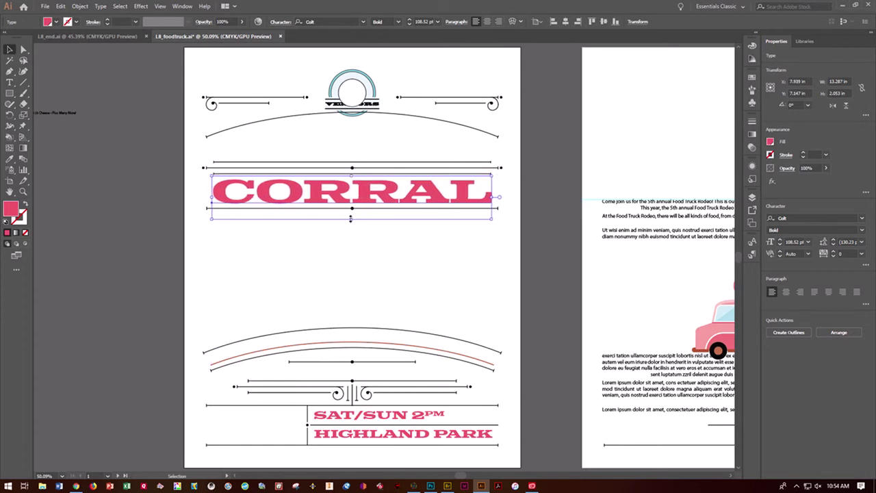
{"action": "key", "text": "Right"}
{"action": "key", "text": "Up"}
{"action": "key", "text": "Up"}
{"action": "key", "text": "Up"}
{"action": "key", "text": "Up"}
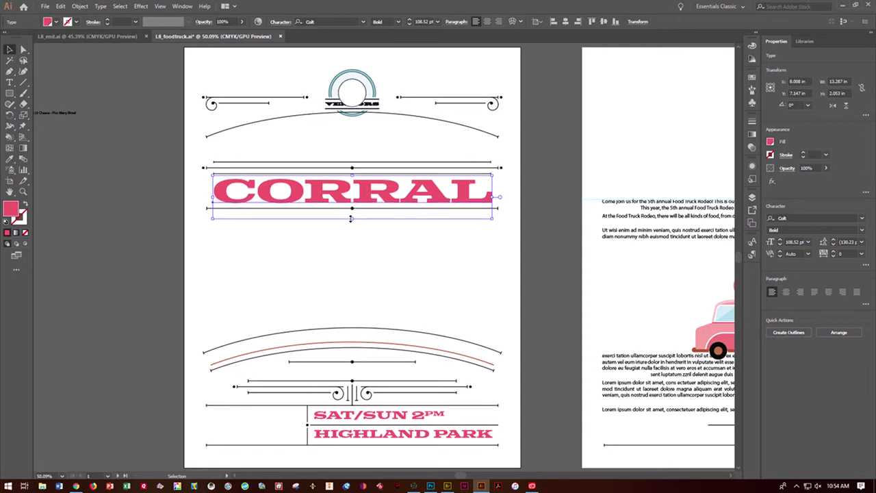
{"action": "key", "text": "Down"}
{"action": "key", "text": "Down"}
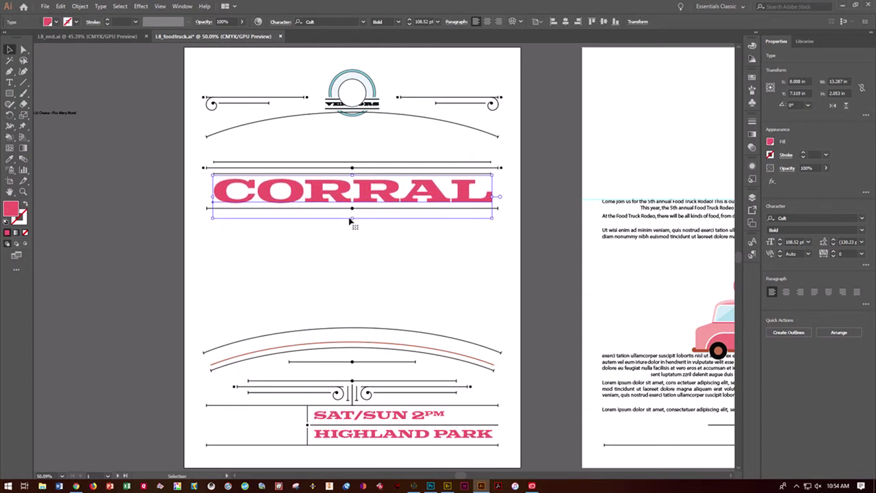
{"action": "key", "text": "Down"}
{"action": "left_click", "coordinate": [350, 244]}
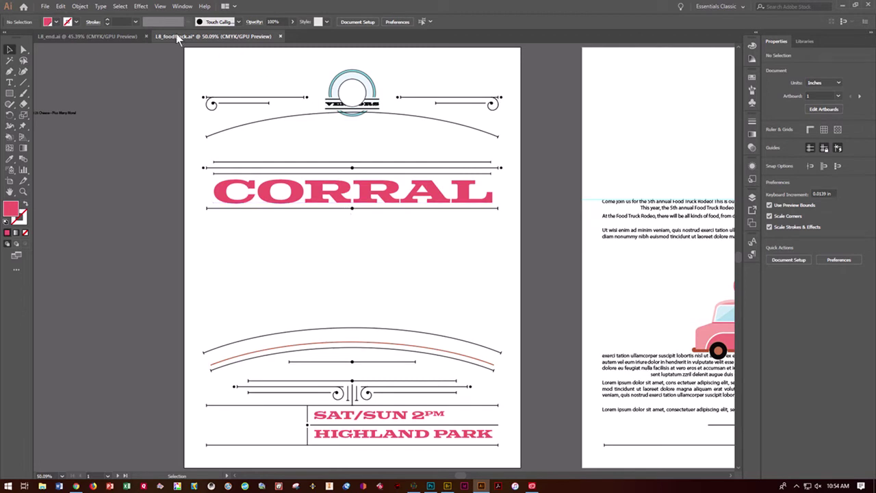
Step: Check the tilted R of CORRAL in L8_end.ai and make the Background layer visible in L8_foodtruck.ai
{"action": "left_click", "coordinate": [111, 35]}
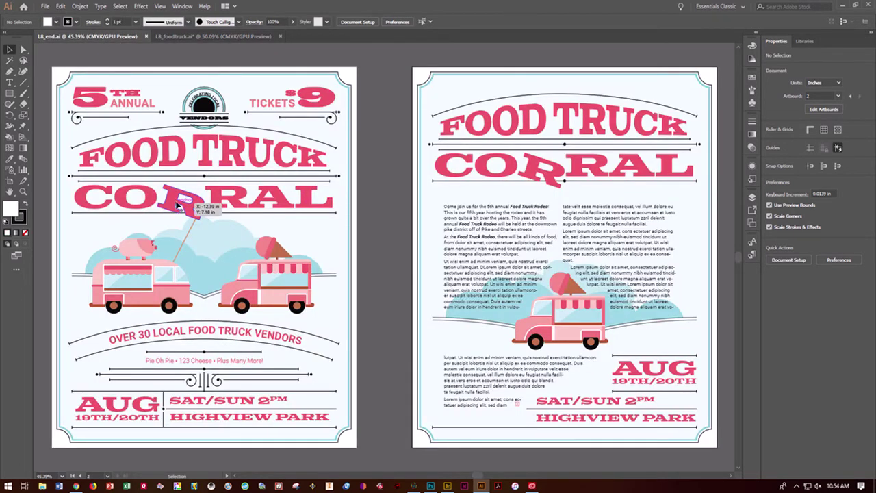
{"action": "left_click", "coordinate": [206, 37]}
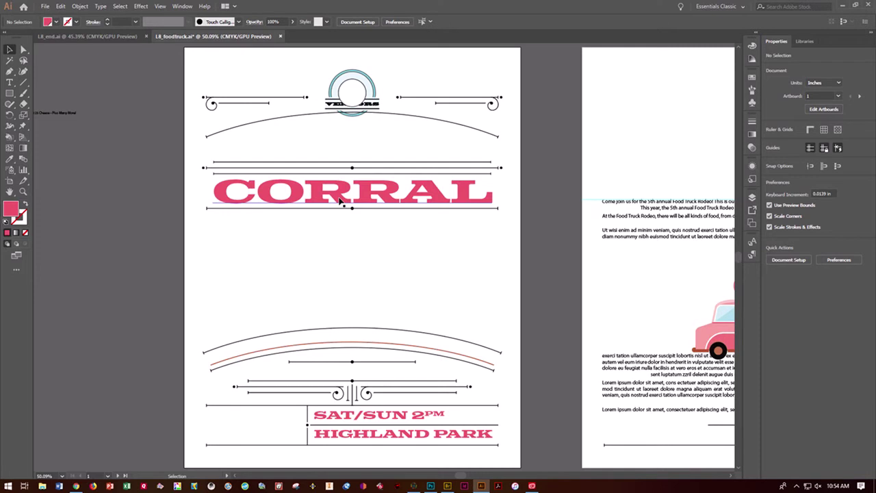
{"action": "left_click", "coordinate": [12, 84]}
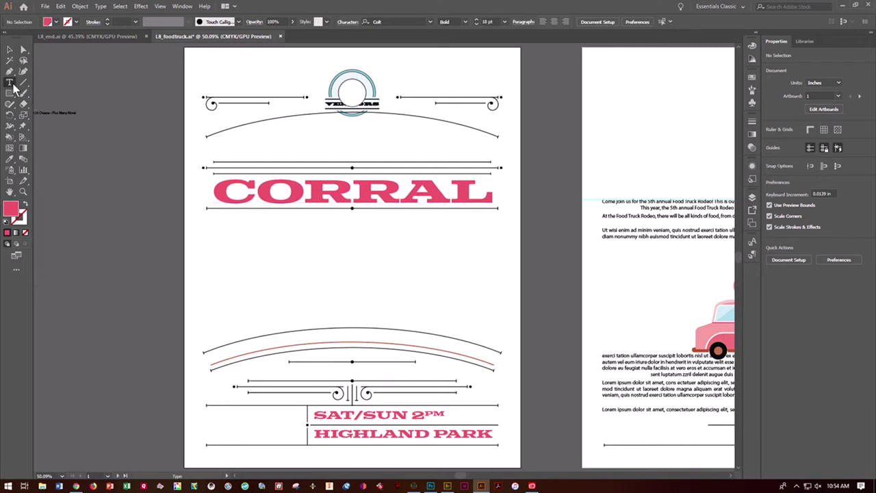
{"action": "left_click", "coordinate": [11, 83]}
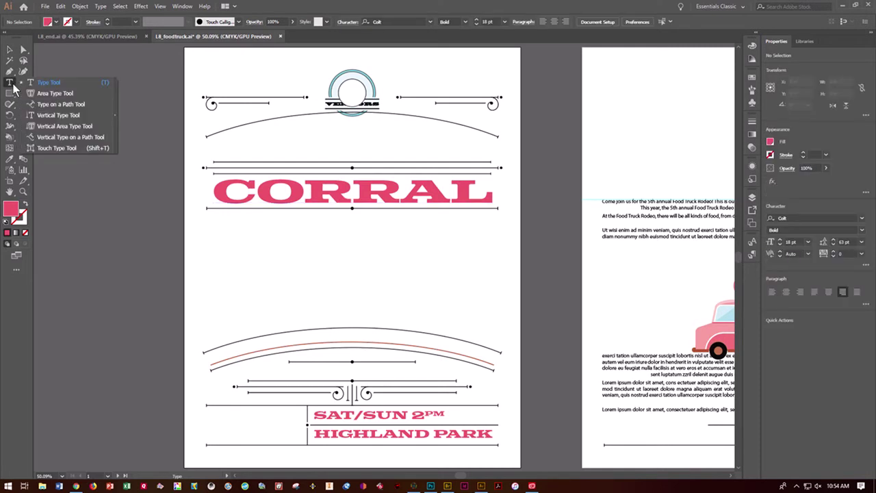
{"action": "left_click", "coordinate": [46, 145]}
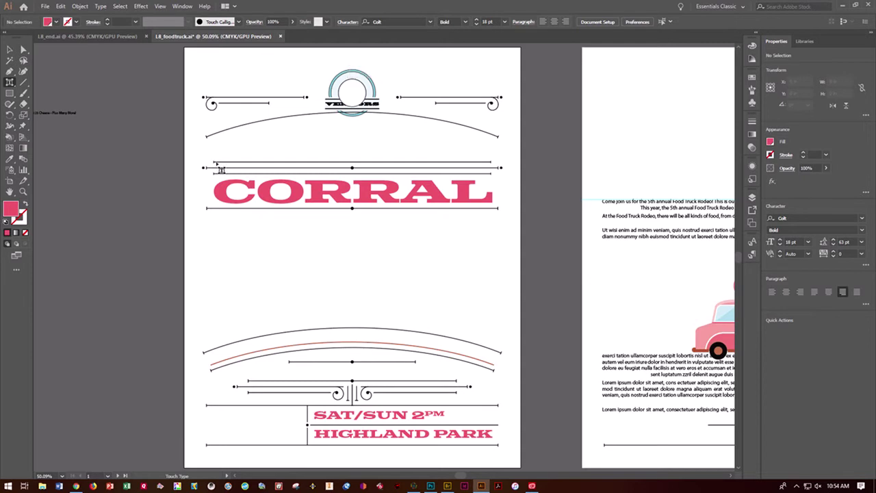
{"action": "left_click", "coordinate": [751, 198]}
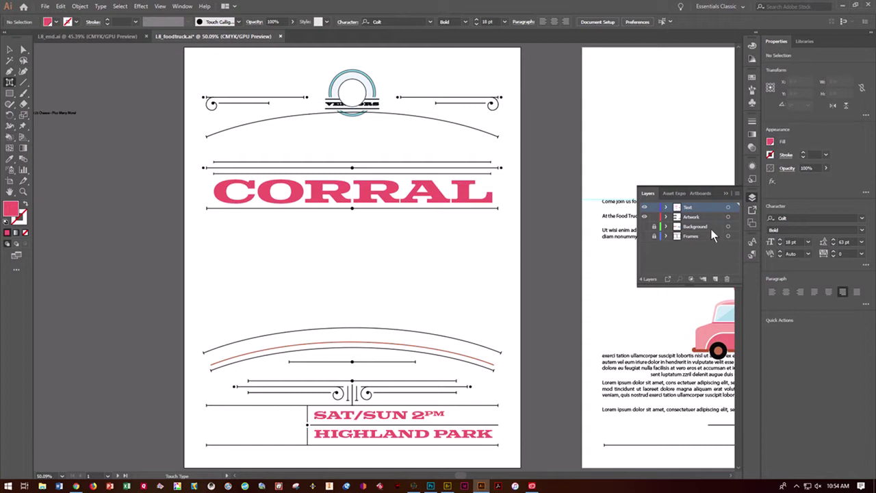
{"action": "left_click", "coordinate": [643, 226]}
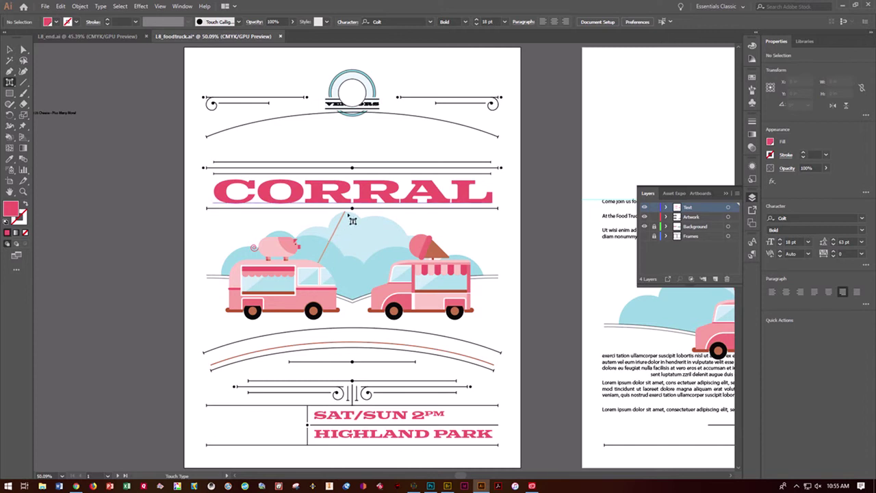
Step: Set the font size of the CORRAL title to 118 pt
{"action": "left_click", "coordinate": [9, 50]}
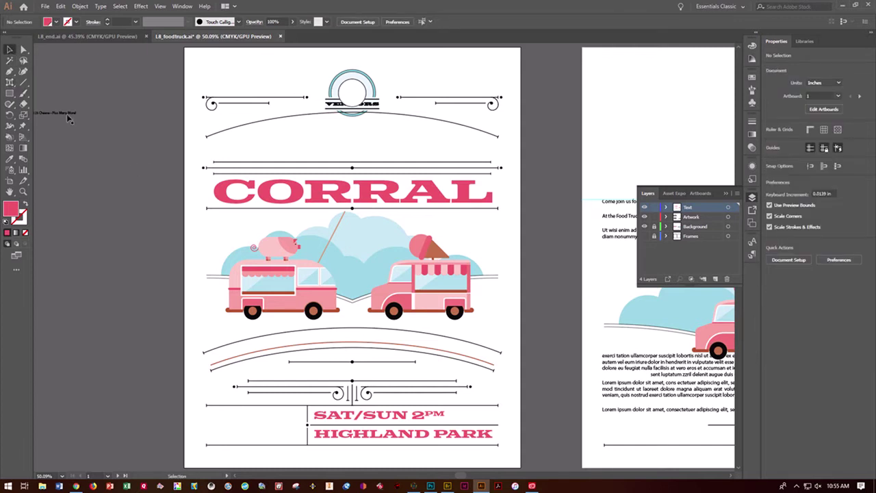
{"action": "left_click", "coordinate": [238, 199]}
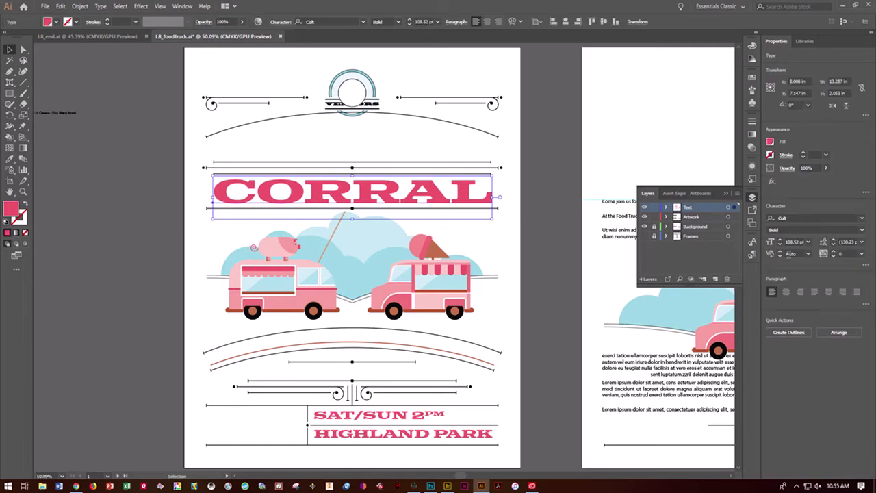
{"action": "left_click", "coordinate": [808, 245]}
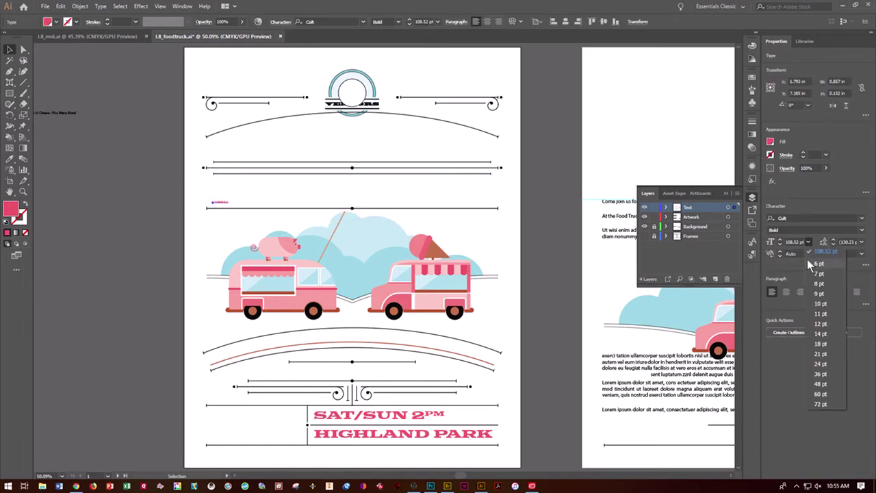
{"action": "left_click", "coordinate": [797, 242]}
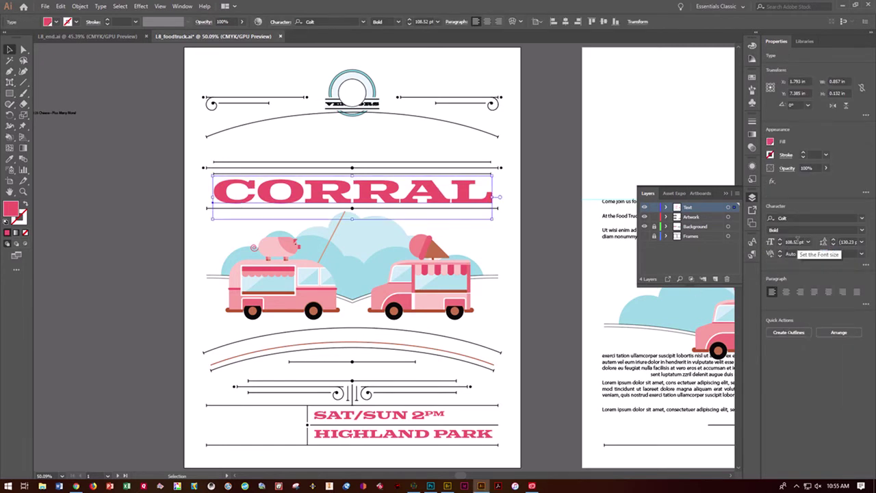
{"action": "left_click", "coordinate": [794, 243]}
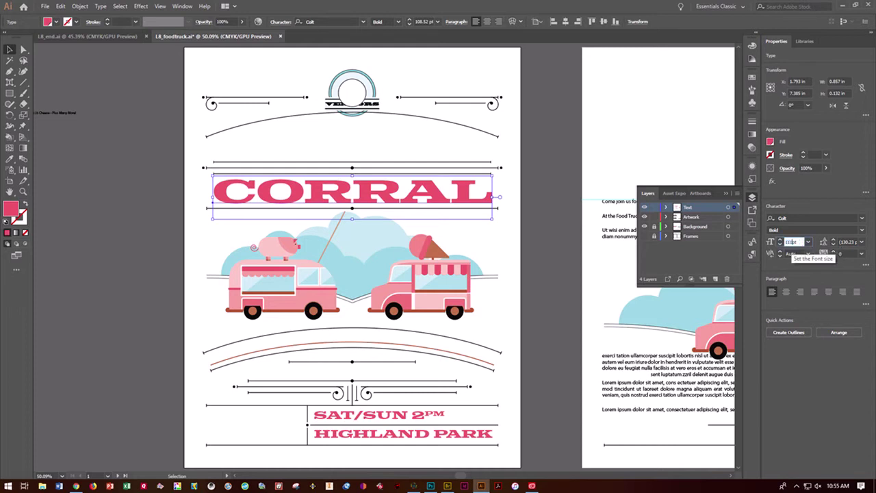
{"action": "type", "text": "118"}
{"action": "key", "text": "Return"}
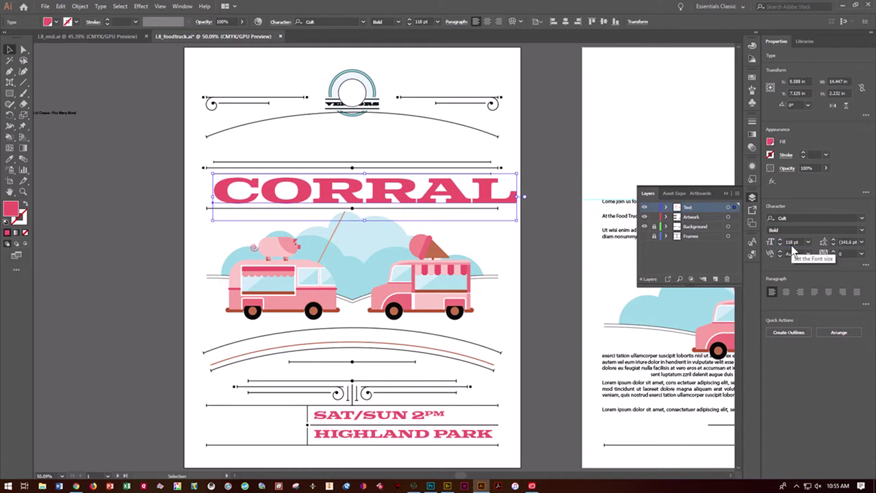
Step: Shift the CORRAL title left to recentre it on the poster, fine-tune its horizontal position and deselect it
{"action": "left_click_drag", "start_coordinate": [229, 205], "coordinate": [209, 204]}
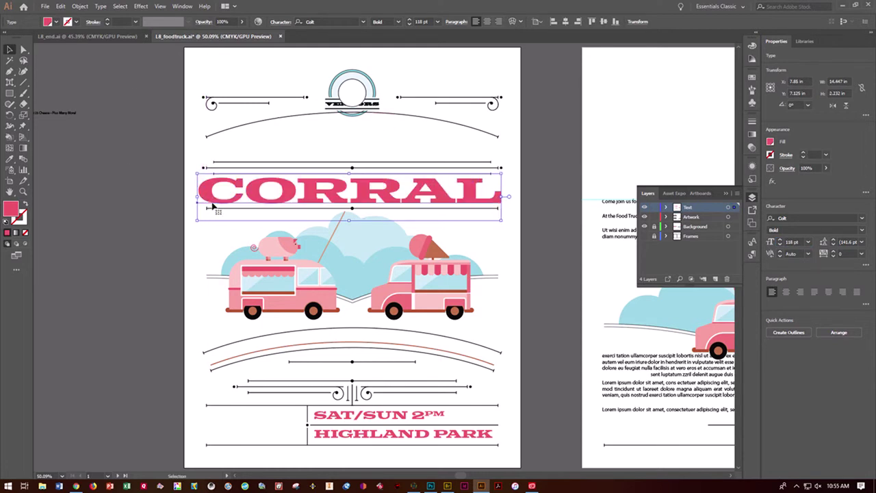
{"action": "key", "text": "Right"}
{"action": "key", "text": "Right"}
{"action": "key", "text": "Right"}
{"action": "key", "text": "Right"}
{"action": "key", "text": "Right"}
{"action": "key", "text": "Right"}
{"action": "key", "text": "Right"}
{"action": "key", "text": "Right"}
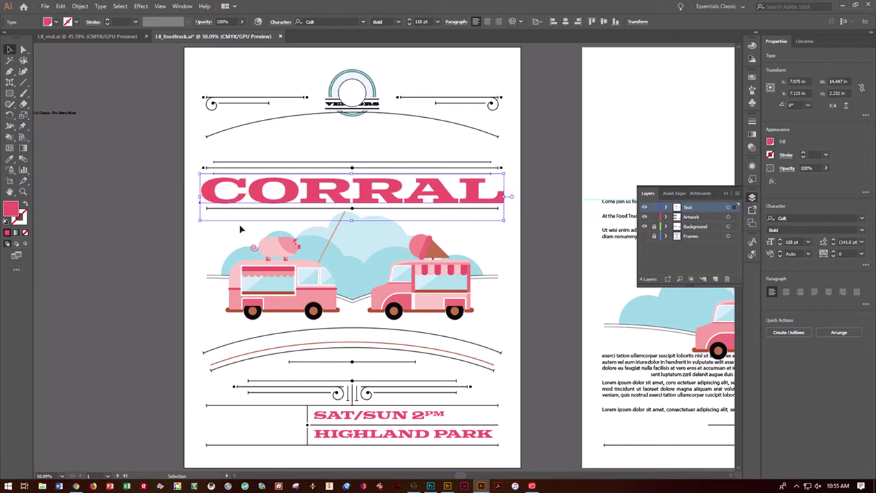
{"action": "left_click", "coordinate": [72, 204]}
Step: With the Touch Type tool, slightly enlarge the first R of CORRAL and rotate it clockwise by about 15°
{"action": "left_click", "coordinate": [10, 83]}
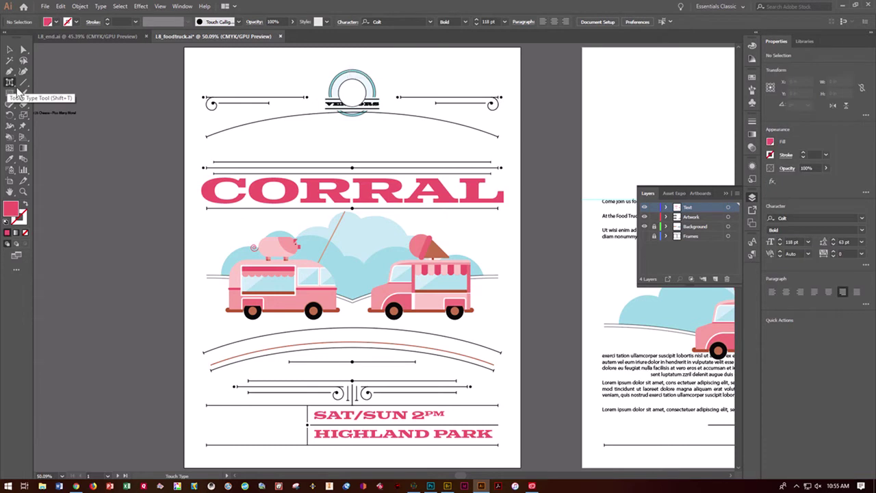
{"action": "left_click", "coordinate": [311, 195]}
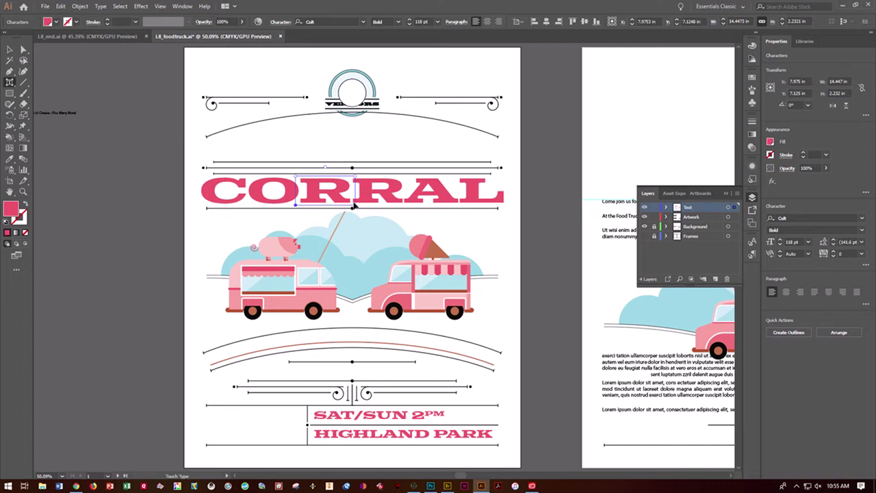
{"action": "left_click_drag", "start_coordinate": [356, 176], "coordinate": [360, 171]}
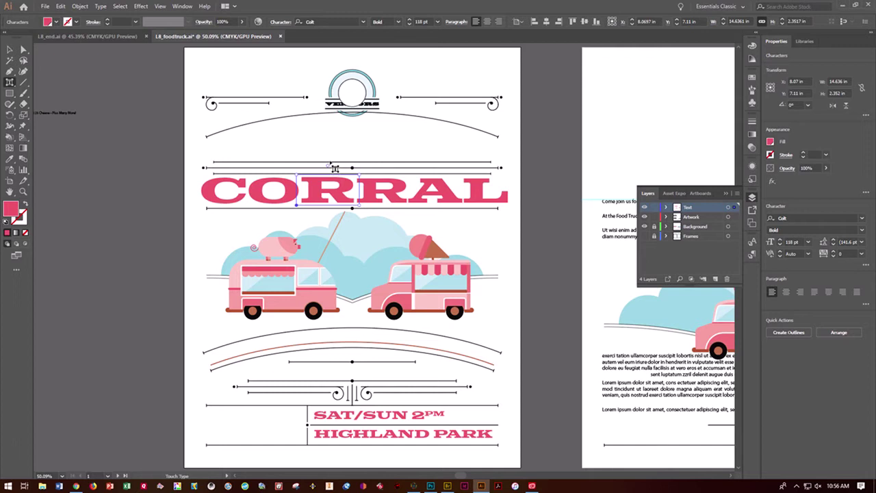
{"action": "left_click_drag", "start_coordinate": [328, 164], "coordinate": [335, 162]}
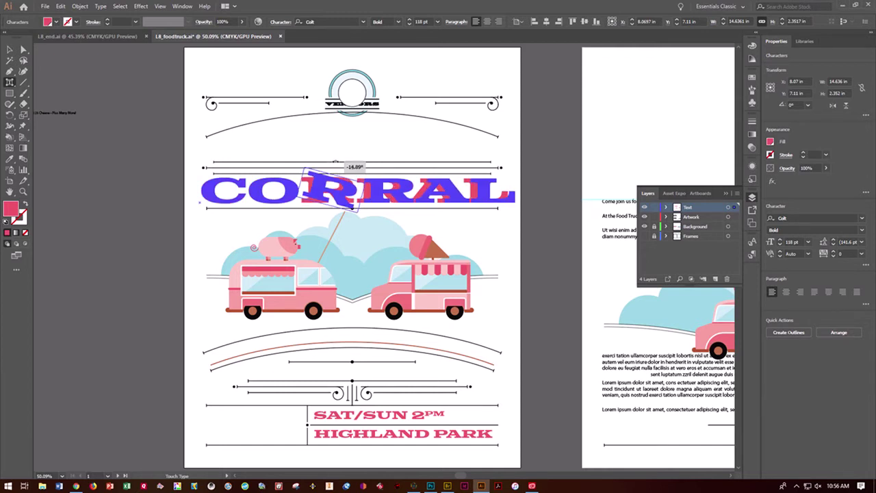
{"action": "left_click_drag", "start_coordinate": [335, 162], "coordinate": [338, 168]}
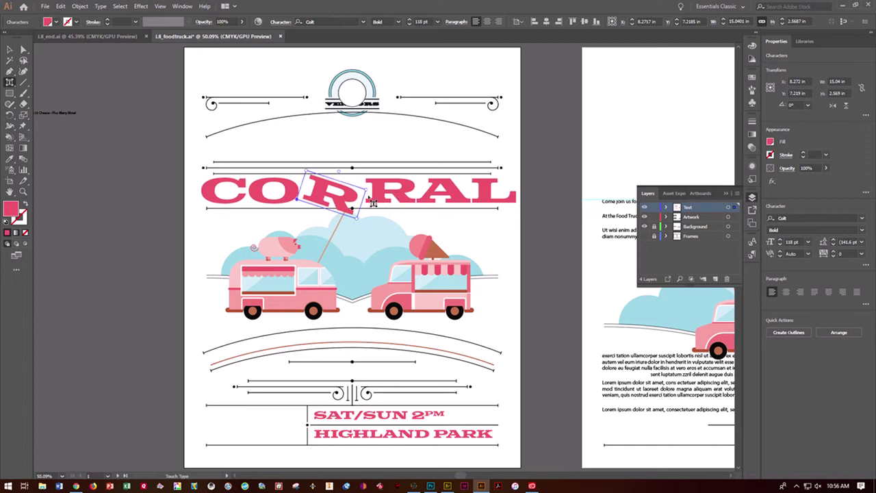
{"action": "left_click", "coordinate": [139, 195]}
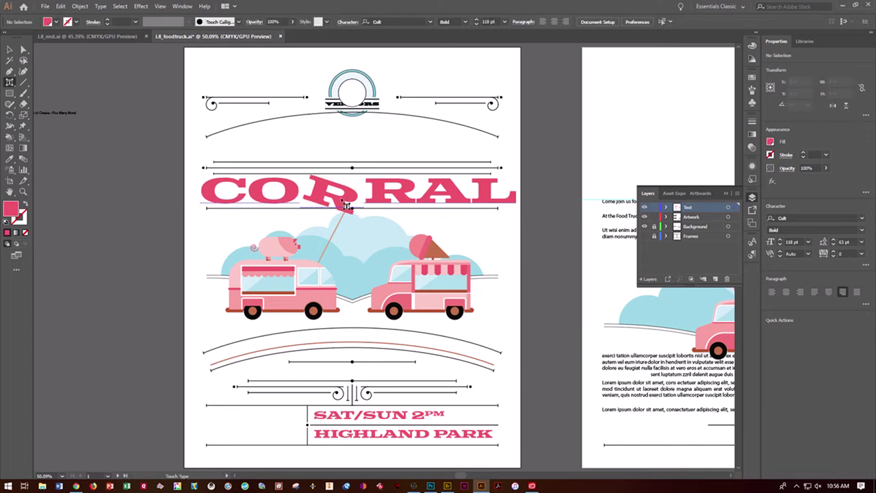
Step: Tighten the kerning between the tilted R and the second R of CORRAL, deselect the text and save the file
{"action": "left_click", "coordinate": [401, 199]}
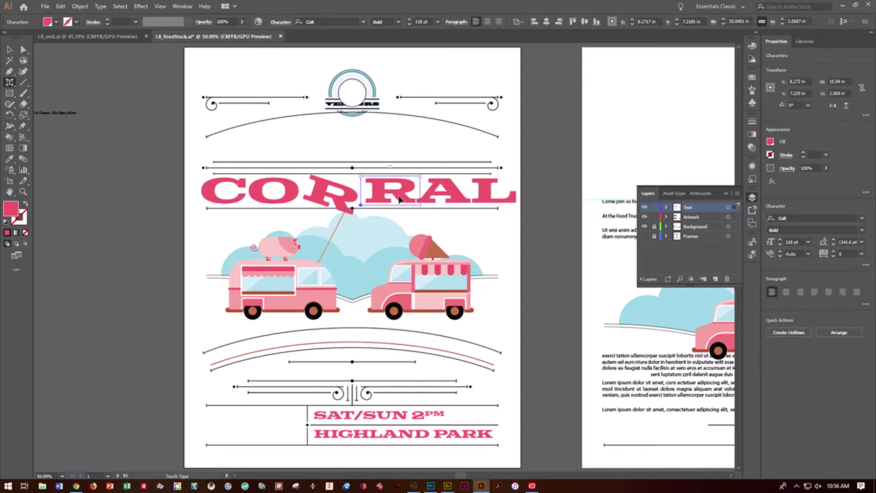
{"action": "key", "text": "alt+Left"}
{"action": "key", "text": "alt+Left"}
{"action": "key", "text": "alt+Left"}
{"action": "key", "text": "alt+Left"}
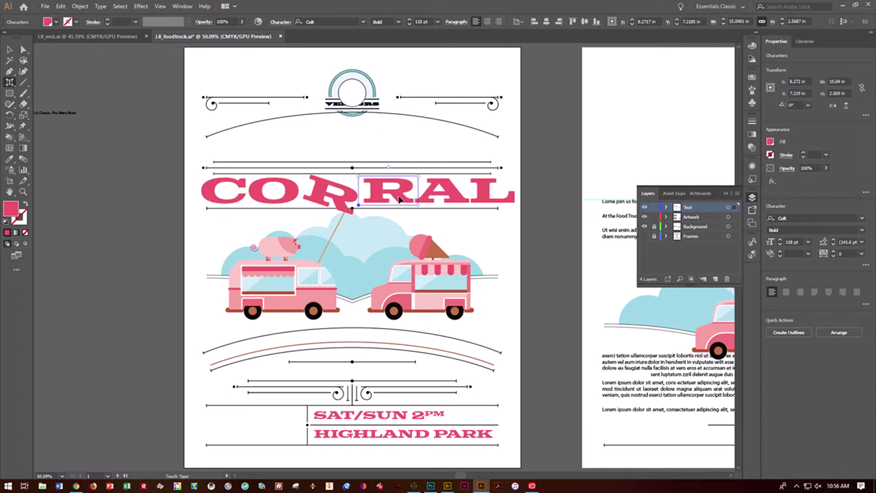
{"action": "key", "text": "alt+Left"}
{"action": "key", "text": "alt+Left"}
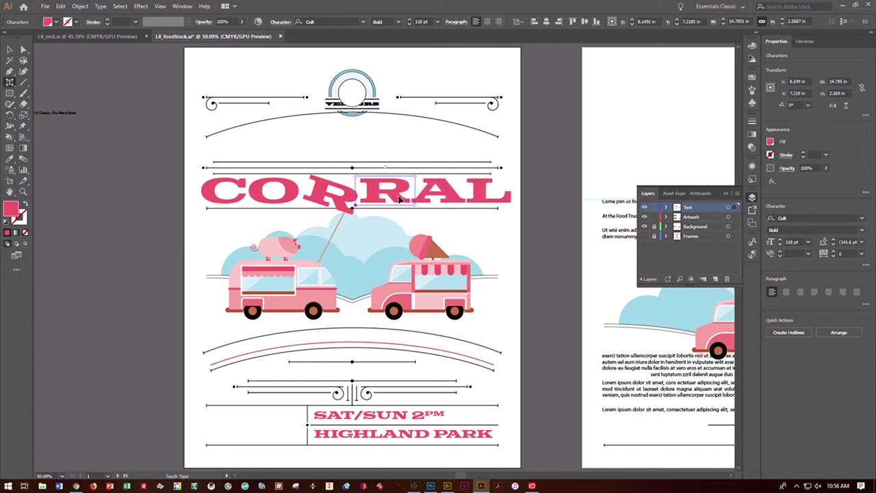
{"action": "left_click", "coordinate": [159, 256]}
{"action": "key", "text": "ctrl"}
{"action": "key", "text": "ctrl+s"}
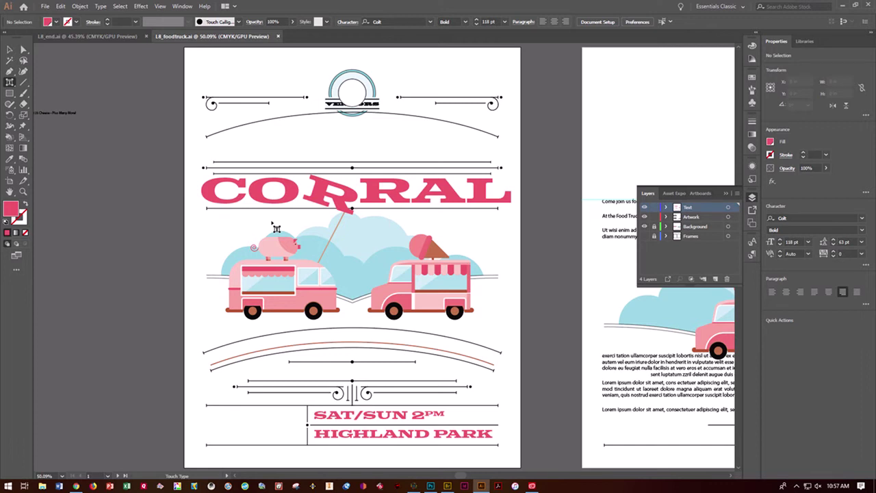
Step: Duplicate the SAT/SUN 2PM HIGHLAND PARK text block into the empty cell left of the vertical divider on the first poster
{"action": "left_click", "coordinate": [159, 7]}
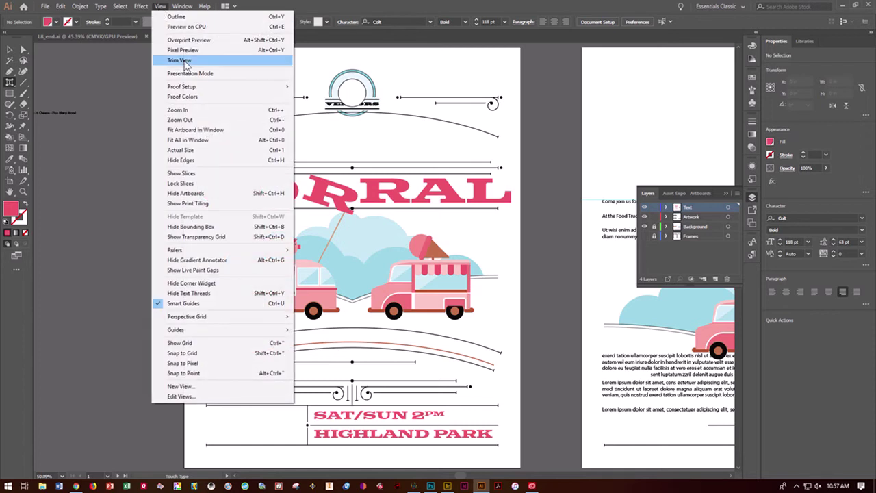
{"action": "left_click", "coordinate": [197, 139]}
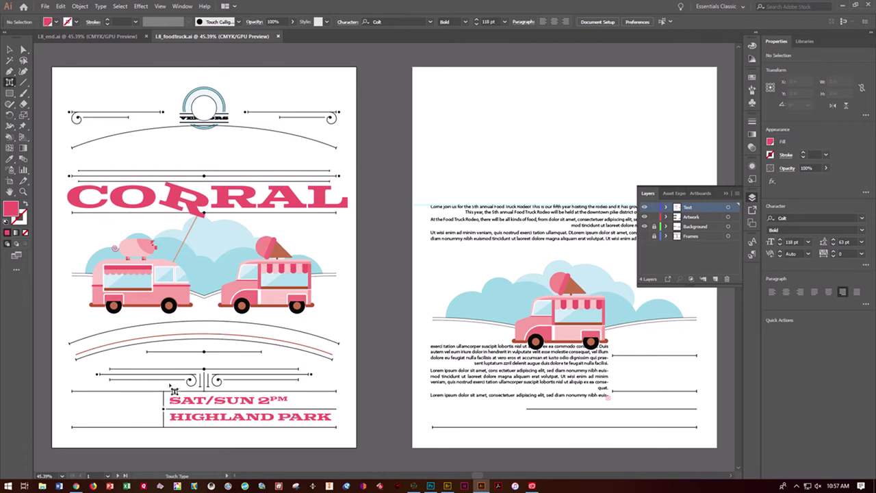
{"action": "scroll", "coordinate": [273, 313], "scroll_direction": "down", "scroll_amount": 2}
{"action": "scroll", "coordinate": [271, 365], "scroll_direction": "up", "scroll_amount": 2}
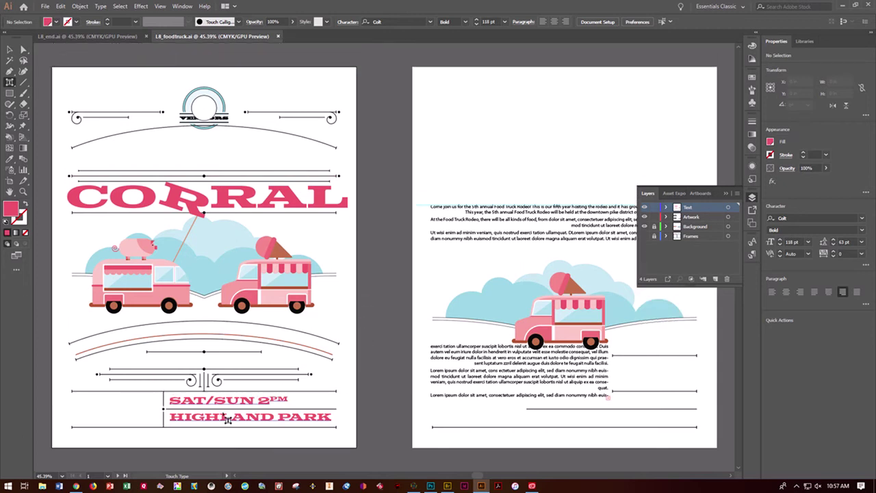
{"action": "mouse_move", "coordinate": [481, 474]}
{"action": "left_mouse_down"}
{"action": "mouse_move", "coordinate": [449, 477]}
{"action": "mouse_move", "coordinate": [475, 477]}
{"action": "left_mouse_up"}
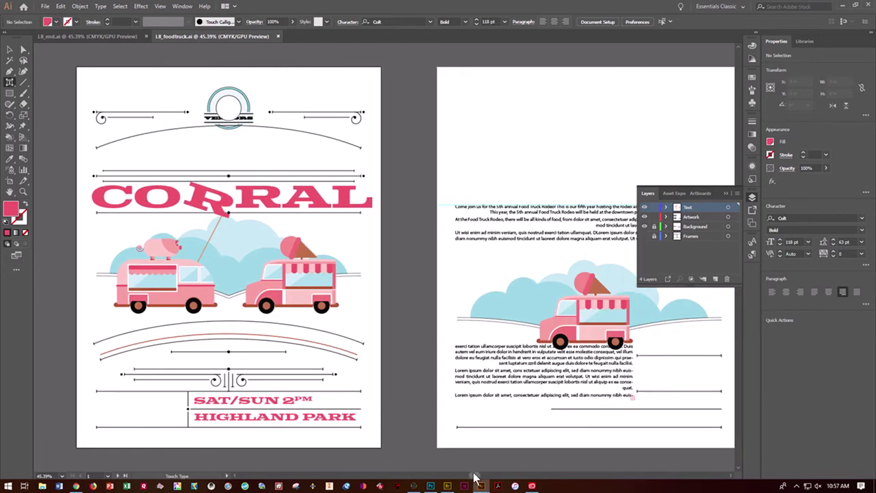
{"action": "left_click", "coordinate": [272, 405]}
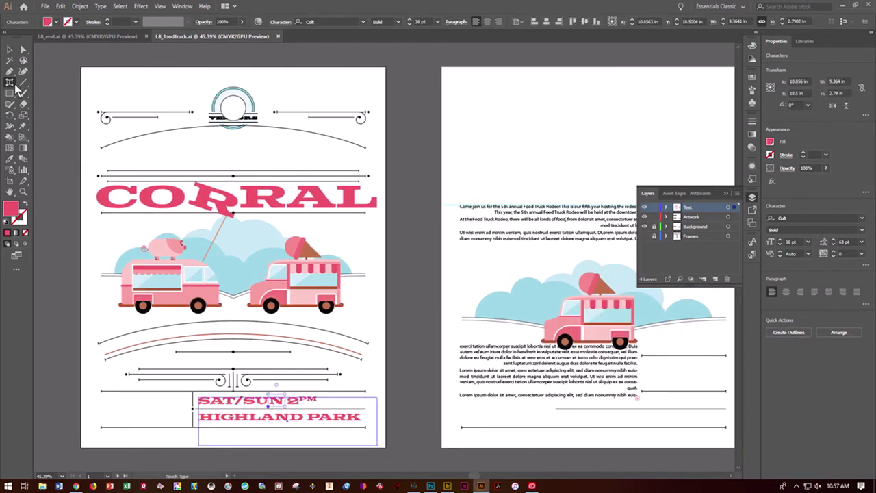
{"action": "key", "text": "Escape"}
{"action": "left_click_drag", "start_coordinate": [11, 84], "coordinate": [48, 79]}
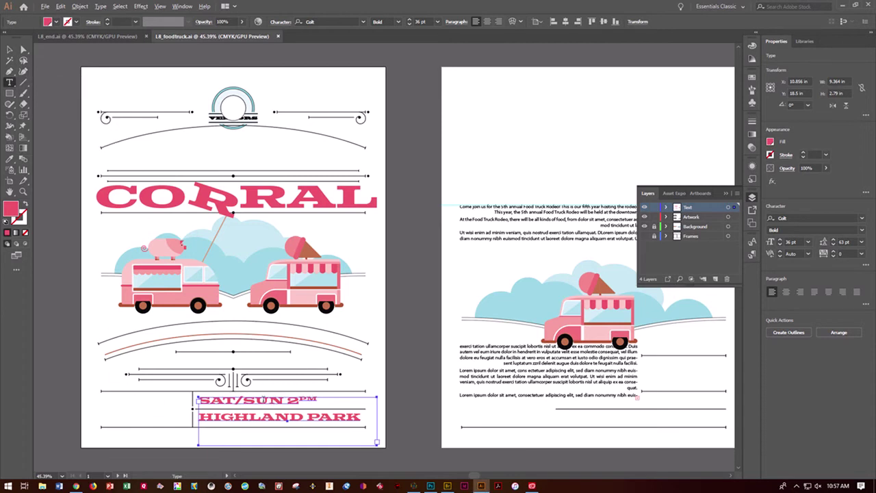
{"action": "left_click", "coordinate": [9, 49]}
{"action": "left_click_drag", "start_coordinate": [242, 403], "coordinate": [144, 404]}
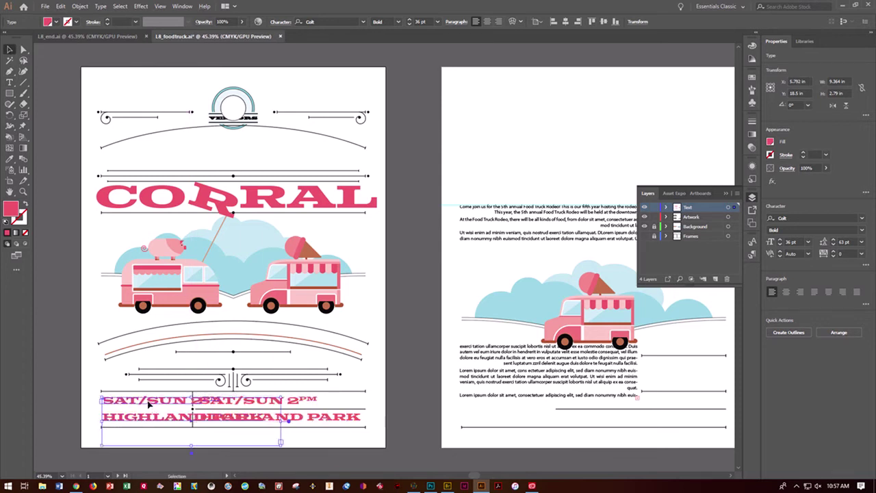
Step: Replace the copied block's text with AUG on the first line and 19TH/20TH on the second
{"action": "double_click", "coordinate": [147, 403]}
{"action": "key", "text": "ctrl+a"}
{"action": "type", "text": "AUG"}
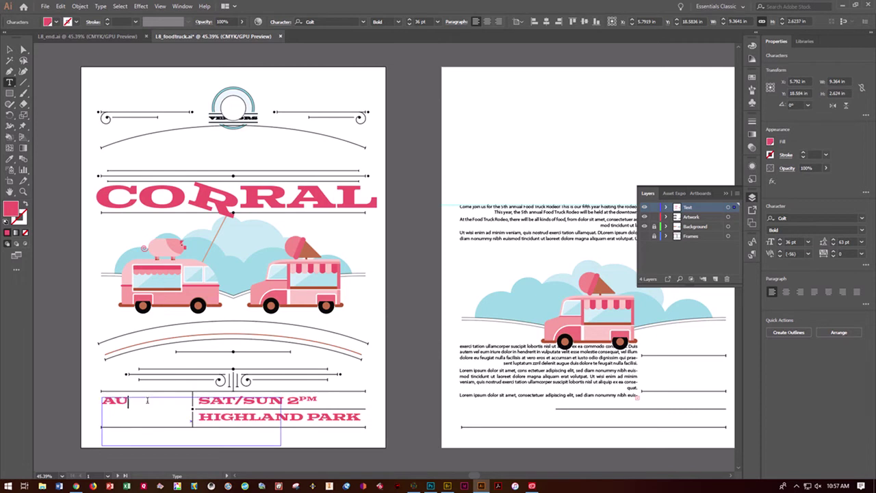
{"action": "key", "text": "BackSpace"}
{"action": "type", "text": "G 19TH"}
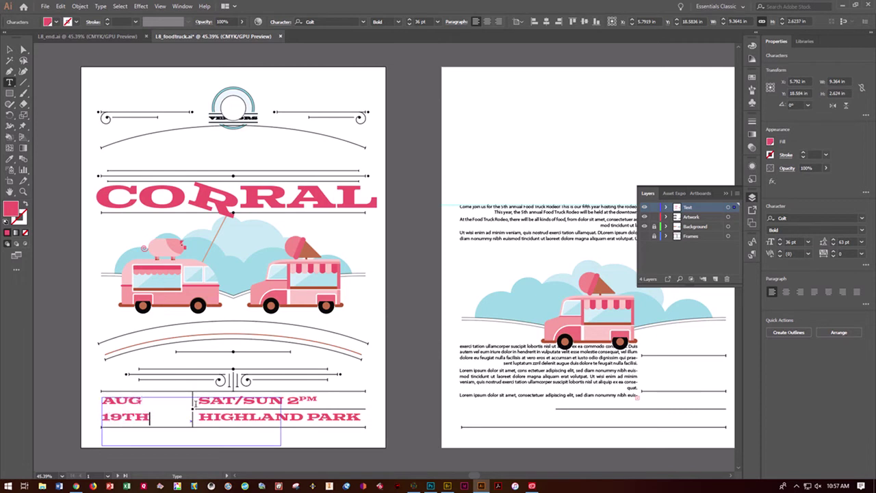
{"action": "type", "text": "/20TH"}
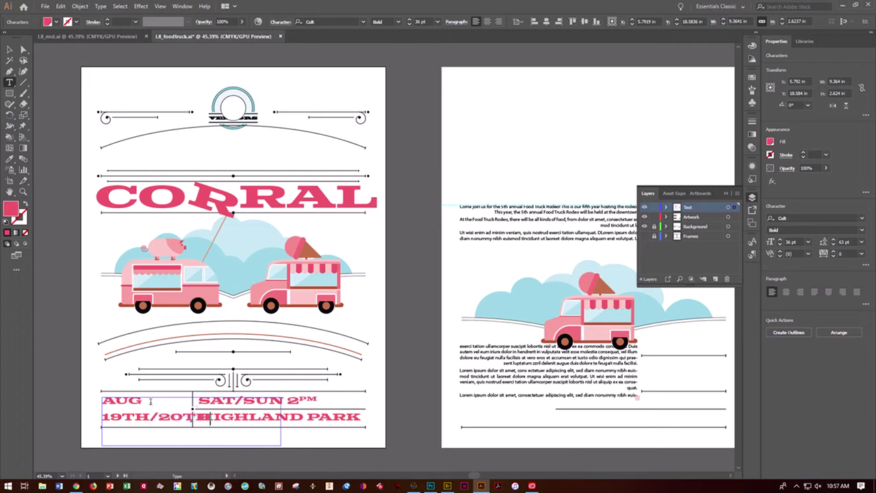
Step: Convert the AUG 19TH/20TH text block from area type to point type
{"action": "left_click_drag", "start_coordinate": [102, 400], "coordinate": [205, 418]}
{"action": "left_click", "coordinate": [191, 401]}
{"action": "left_click_drag", "start_coordinate": [102, 400], "coordinate": [192, 401]}
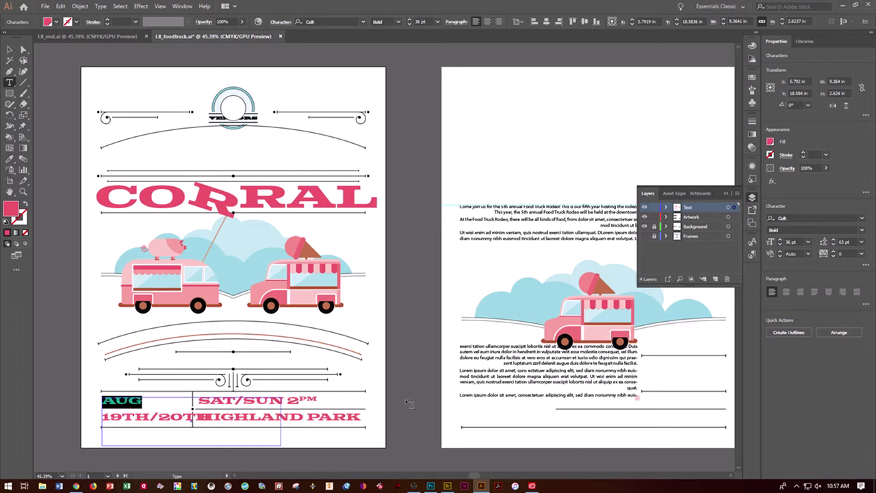
{"action": "left_click", "coordinate": [9, 49]}
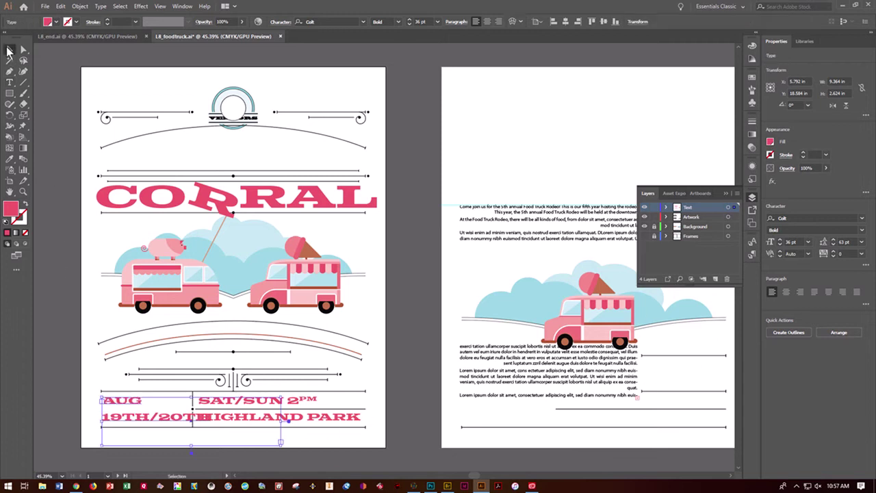
{"action": "double_click", "coordinate": [289, 424]}
Step: Set the font size of the AUG line to 60 pt
{"action": "double_click", "coordinate": [120, 400]}
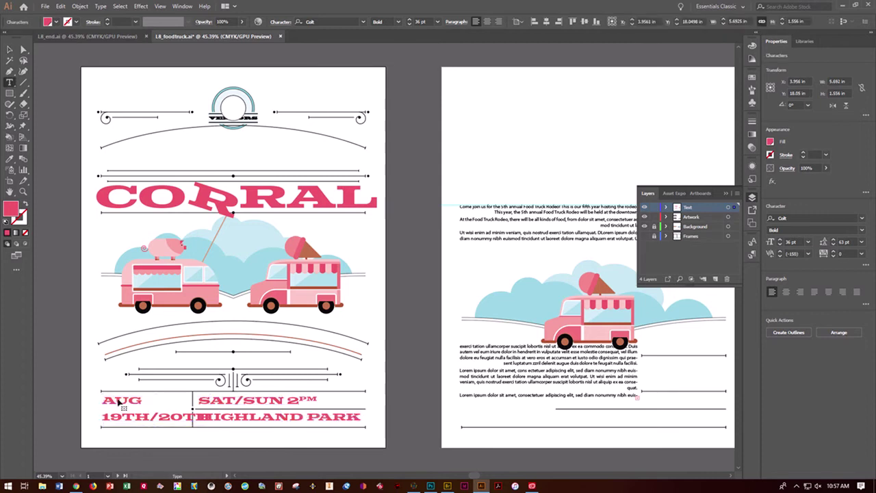
{"action": "key", "text": "ctrl+a"}
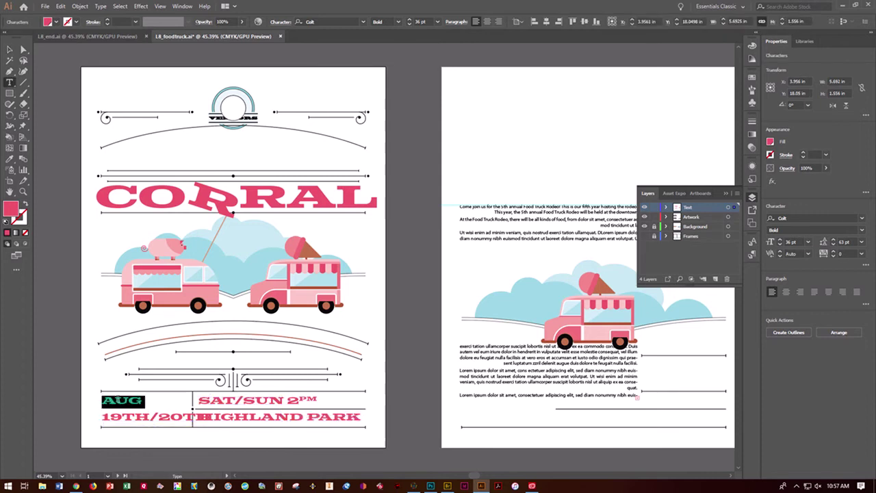
{"action": "left_click", "coordinate": [809, 241]}
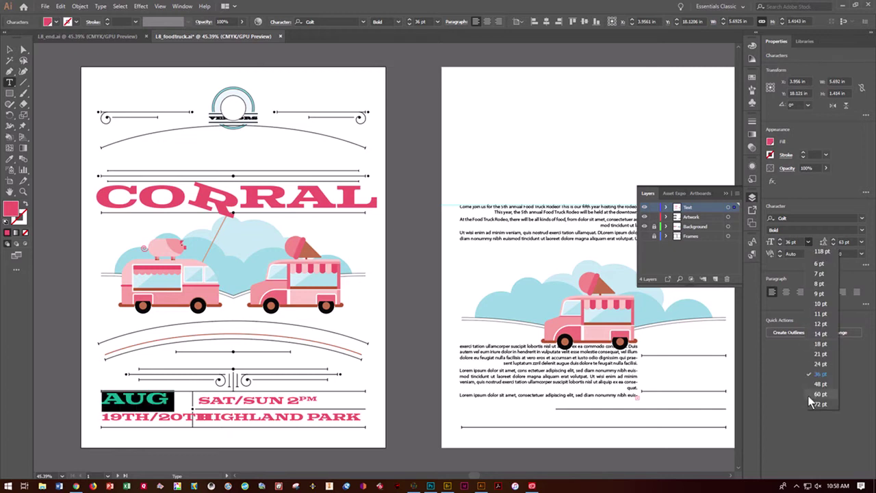
{"action": "left_click", "coordinate": [820, 393]}
Step: Set the font size of the 19TH/20TH line to 24 pt and deselect the text
{"action": "left_click_drag", "start_coordinate": [103, 416], "coordinate": [212, 410]}
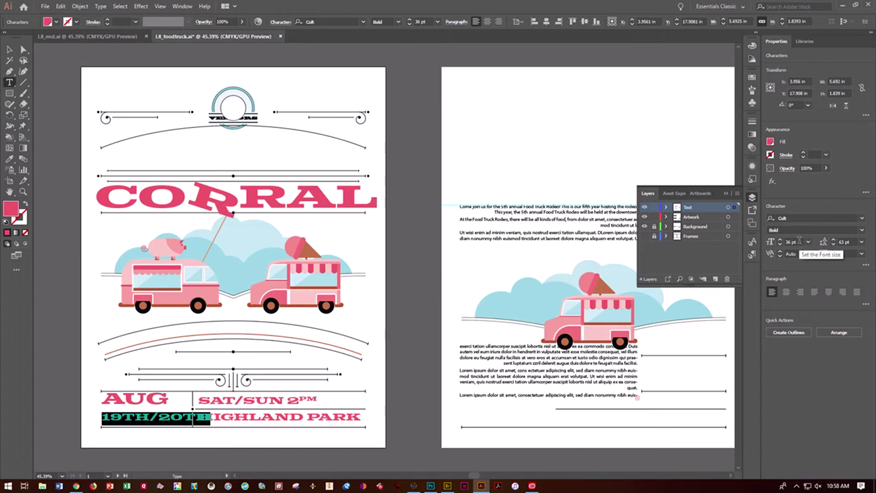
{"action": "left_click", "coordinate": [808, 242]}
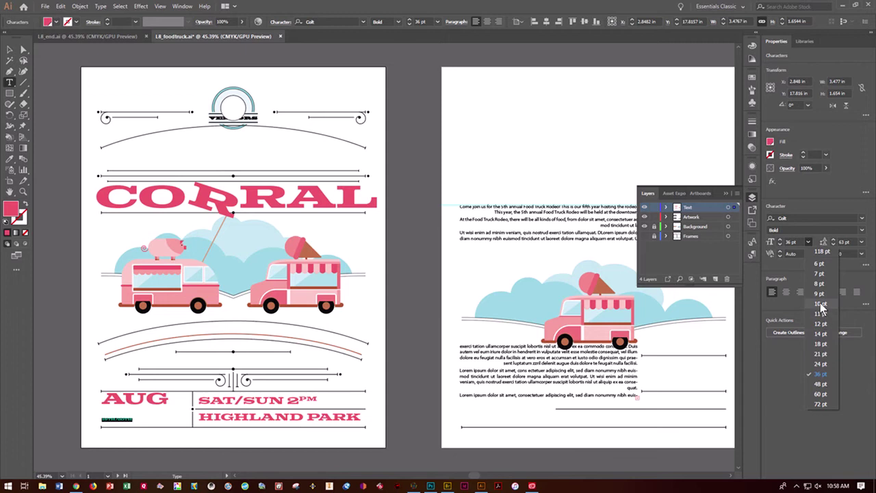
{"action": "left_click", "coordinate": [813, 365]}
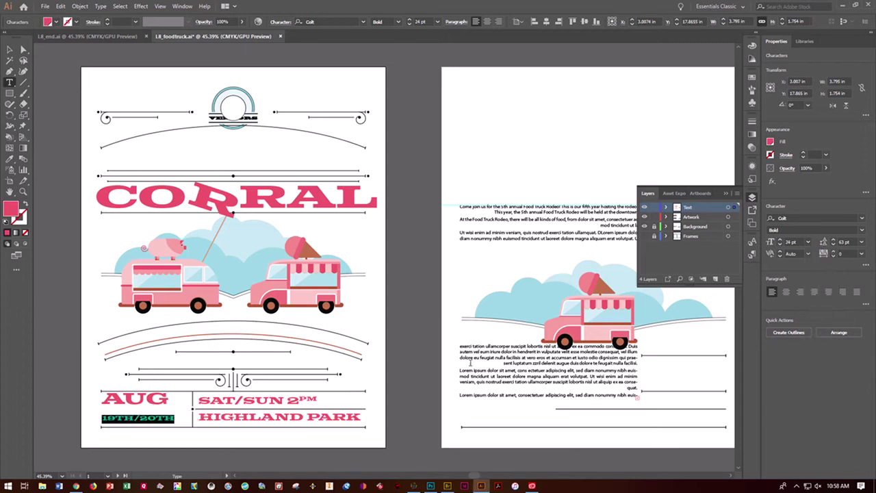
{"action": "left_click", "coordinate": [152, 407]}
{"action": "key", "text": "ctrl+shift+a"}
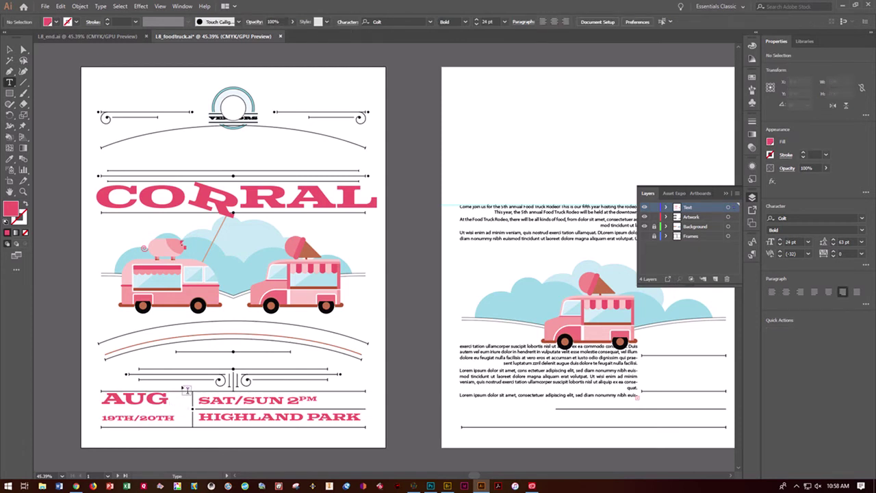
Step: Set the leading of the AUG 19TH/20TH text to Auto and reposition the block within its cell
{"action": "left_click", "coordinate": [10, 49]}
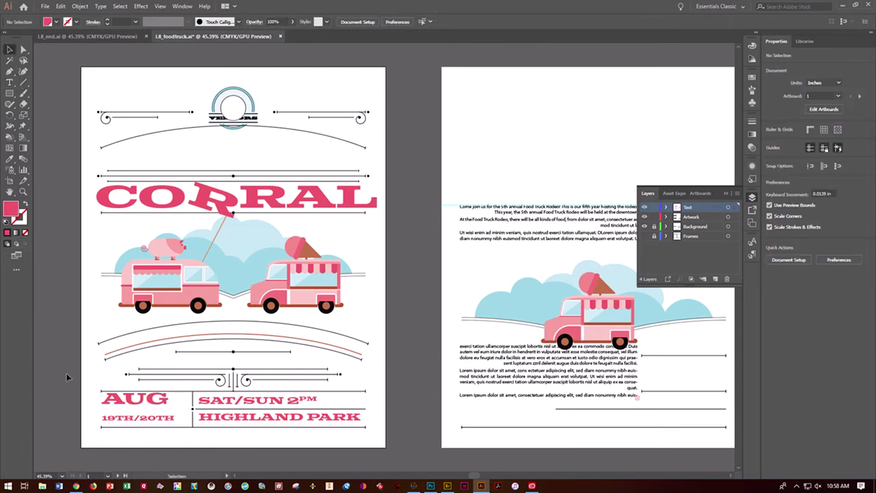
{"action": "left_click_drag", "start_coordinate": [121, 404], "coordinate": [124, 411]}
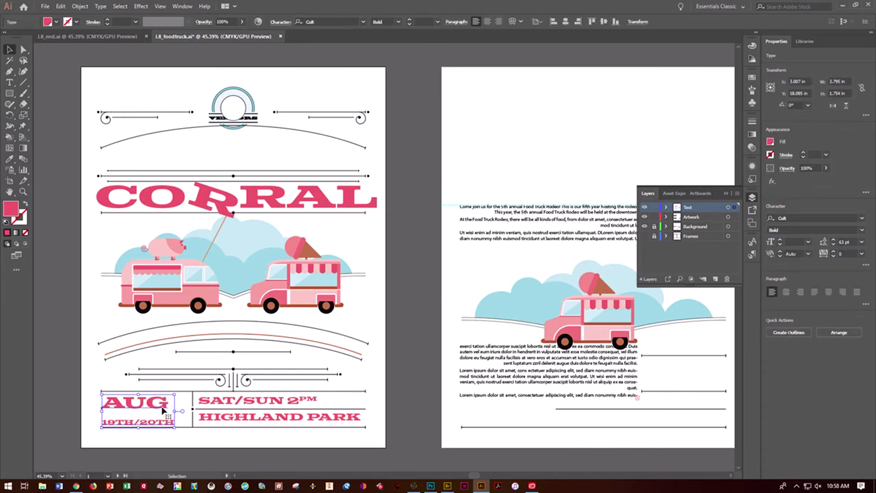
{"action": "left_click", "coordinate": [863, 242]}
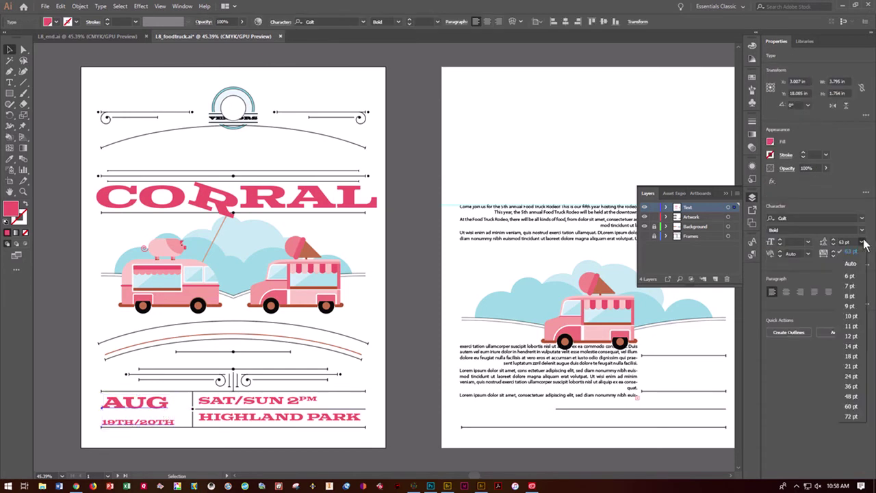
{"action": "left_click", "coordinate": [854, 271]}
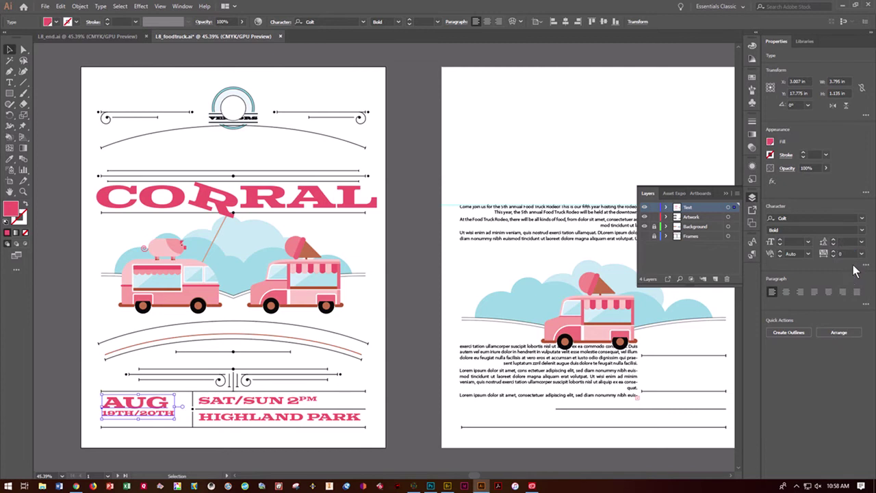
{"action": "left_click_drag", "start_coordinate": [161, 406], "coordinate": [165, 411]}
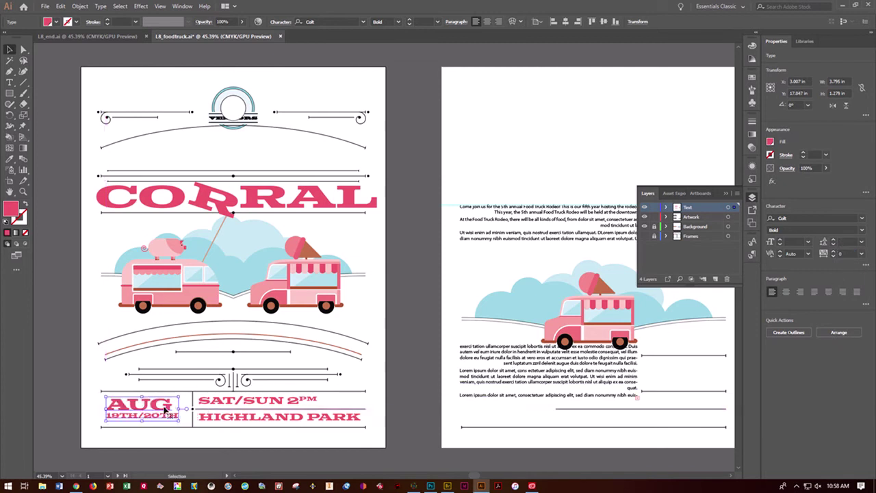
Step: Move the AUG 19TH/20TH text between the short rules on the second poster and place a copy back in the first poster's date cell
{"action": "left_click", "coordinate": [205, 438]}
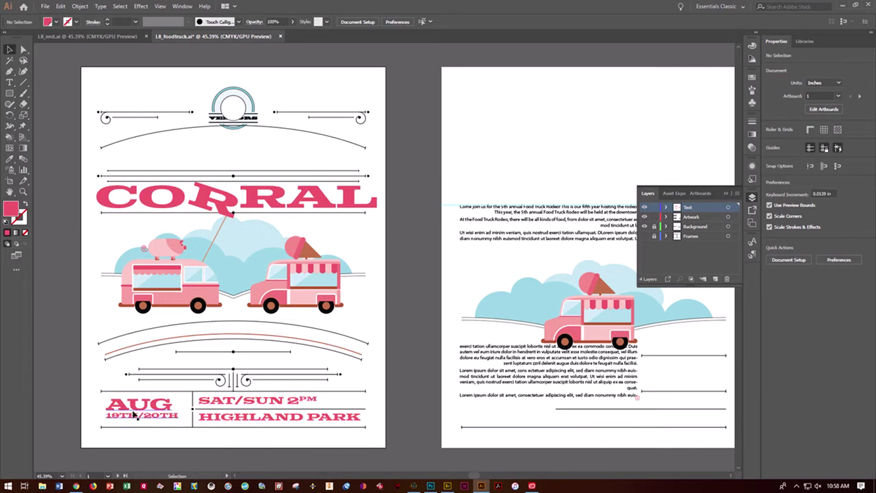
{"action": "left_click", "coordinate": [154, 409]}
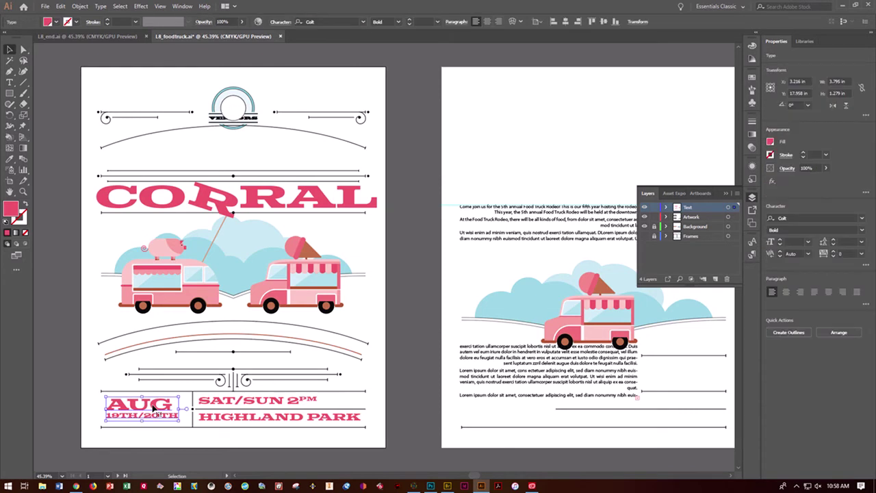
{"action": "left_click_drag", "start_coordinate": [154, 405], "coordinate": [696, 372]}
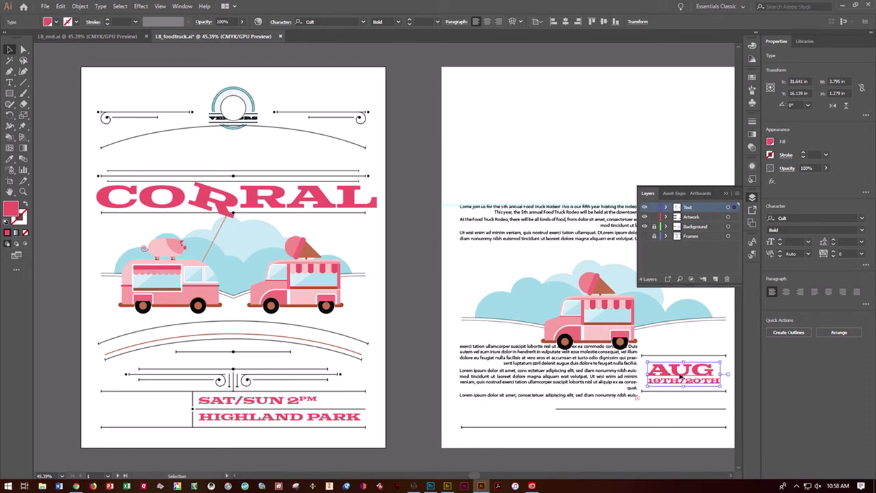
{"action": "left_click_drag", "start_coordinate": [679, 375], "coordinate": [146, 409]}
Step: Copy the SAT/SUN 2PM HIGHLAND PARK text block onto the lower rules of the second poster and deselect it
{"action": "left_click", "coordinate": [233, 406]}
{"action": "left_click_drag", "start_coordinate": [235, 404], "coordinate": [597, 405]}
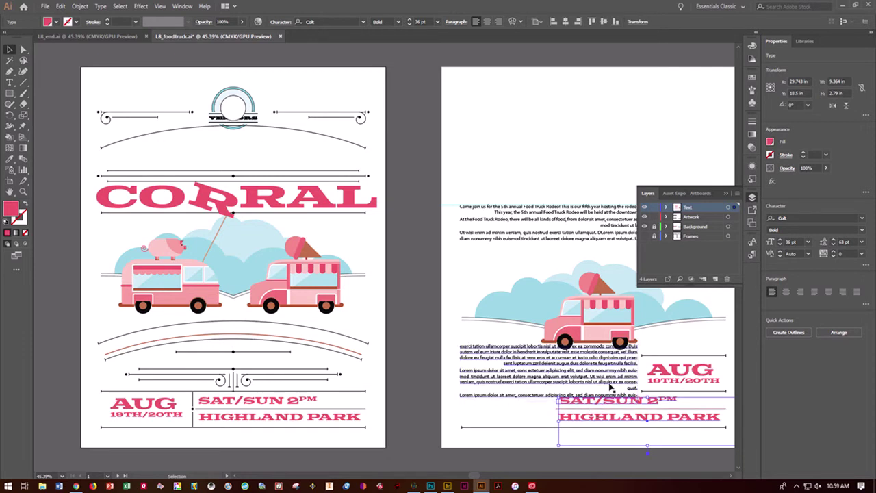
{"action": "left_click", "coordinate": [727, 191]}
Step: Split the second poster's upper body text frame into 2 columns and extend its lower edge to a frame height of about 2.4 in
{"action": "left_click", "coordinate": [677, 243]}
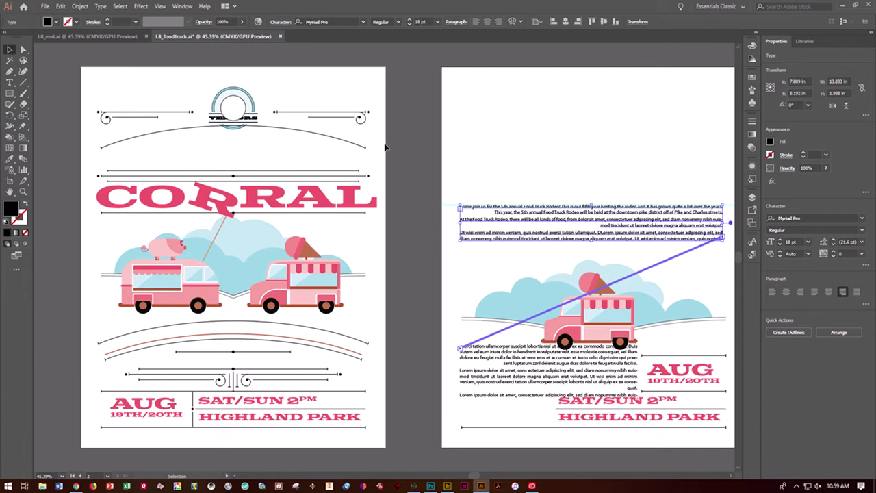
{"action": "left_click", "coordinate": [104, 7]}
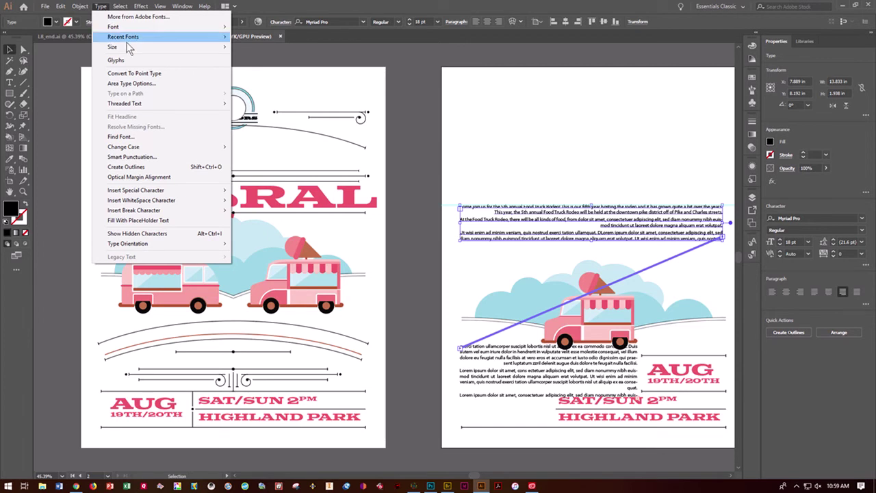
{"action": "left_click", "coordinate": [132, 83]}
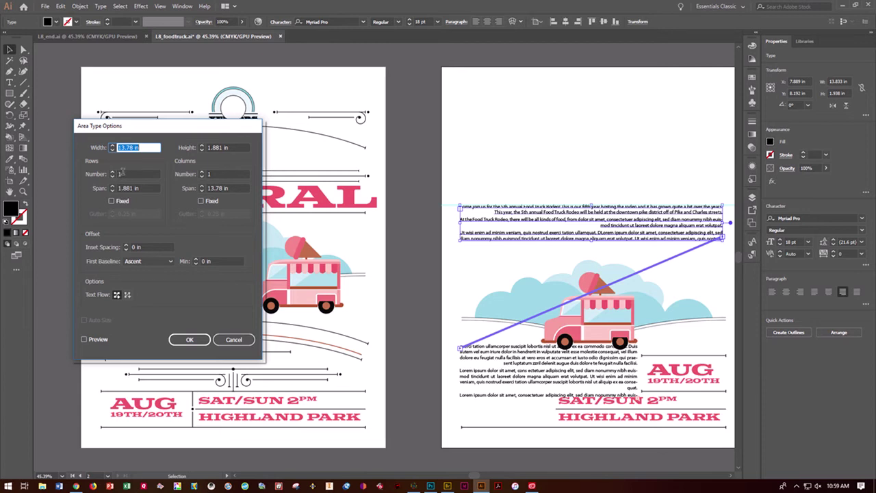
{"action": "left_click", "coordinate": [202, 172]}
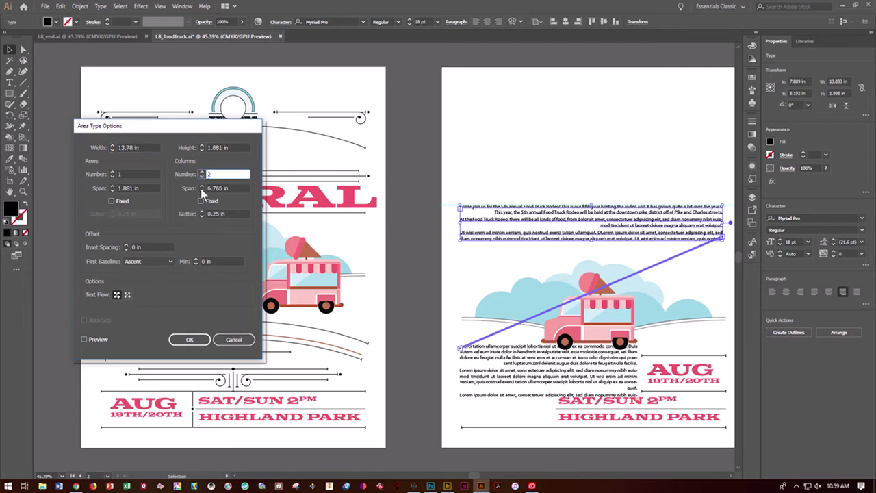
{"action": "left_click", "coordinate": [84, 339]}
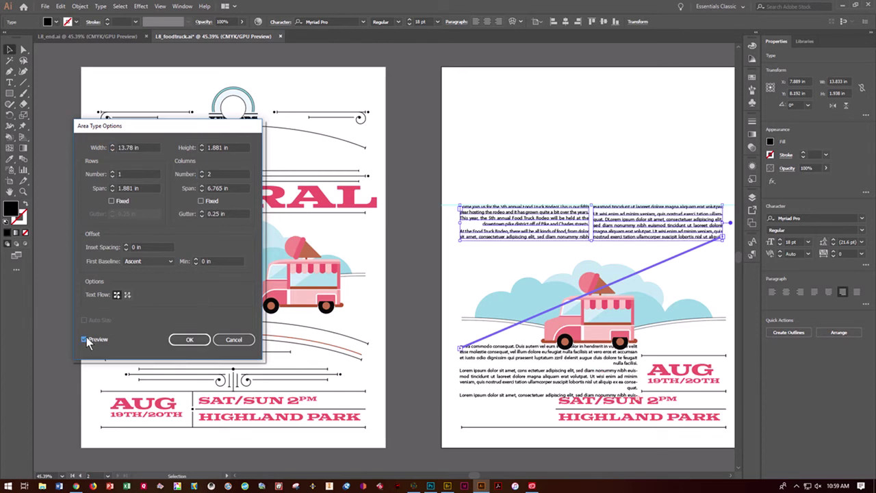
{"action": "left_click", "coordinate": [191, 340]}
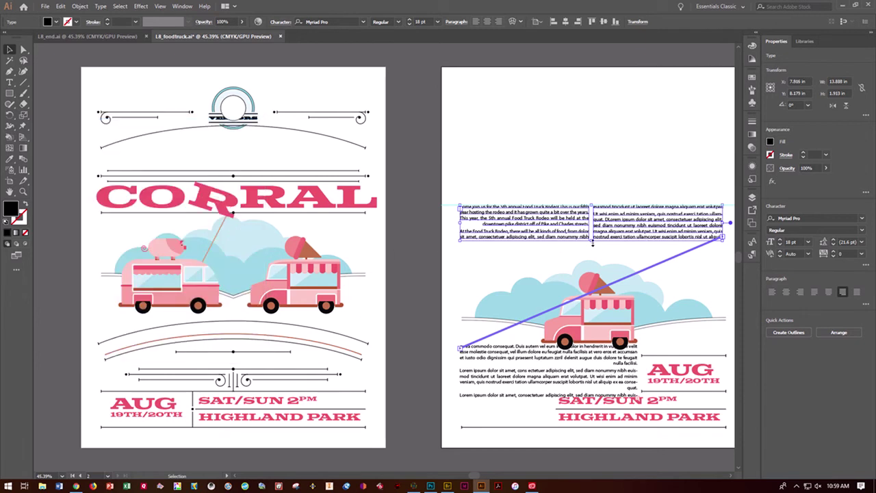
{"action": "left_click_drag", "start_coordinate": [592, 240], "coordinate": [592, 249]}
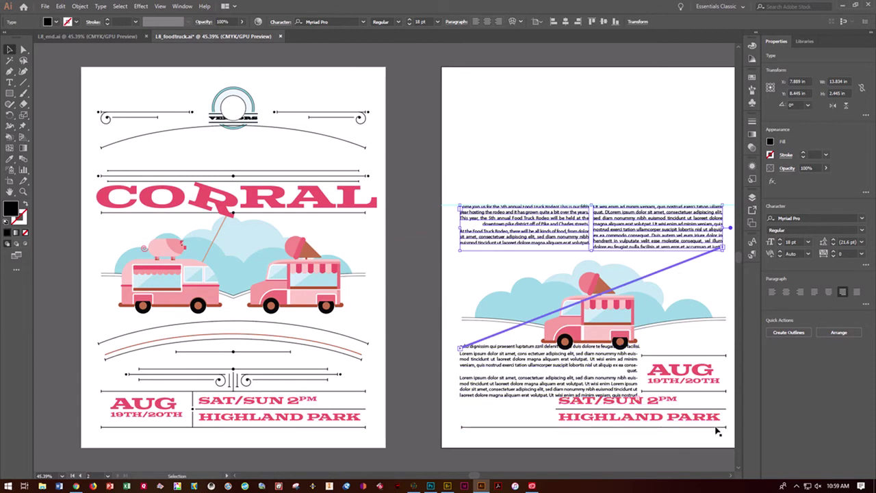
Step: Resize the second poster's body text frames to about 3.36 in high (upper) and 3.58 in high (lower), and save the document
{"action": "mouse_move", "coordinate": [591, 250]}
{"action": "left_mouse_down"}
{"action": "mouse_move", "coordinate": [590, 223]}
{"action": "mouse_move", "coordinate": [590, 273]}
{"action": "mouse_move", "coordinate": [590, 265]}
{"action": "left_mouse_up"}
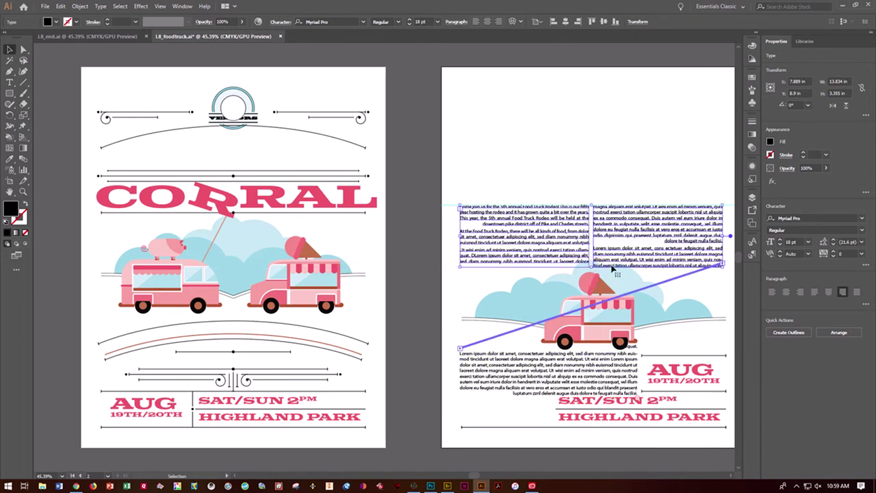
{"action": "left_click", "coordinate": [623, 381]}
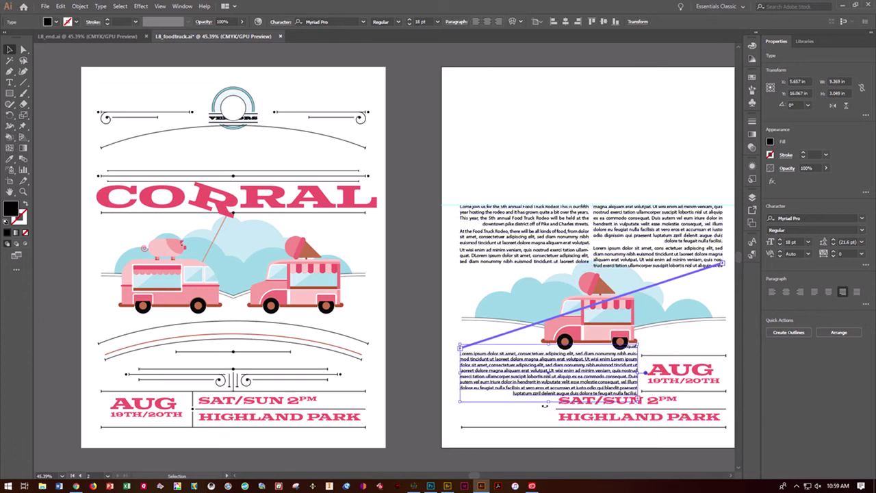
{"action": "left_click_drag", "start_coordinate": [548, 402], "coordinate": [549, 423]}
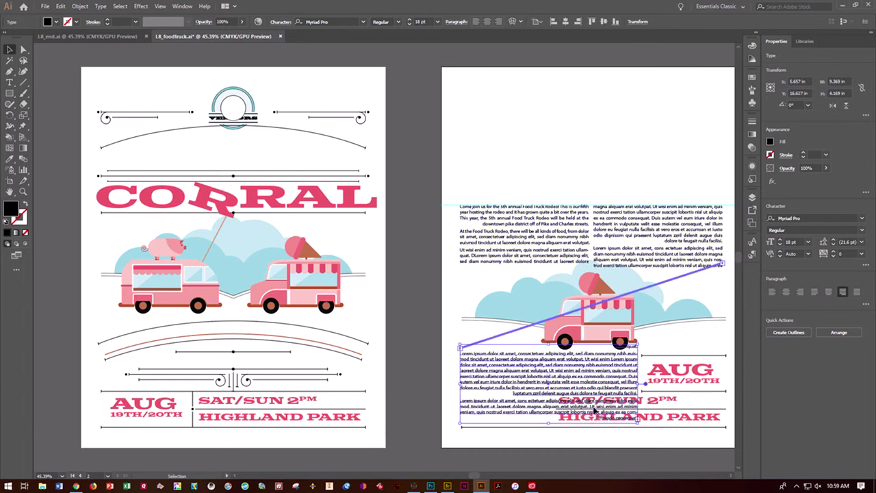
{"action": "left_click_drag", "start_coordinate": [549, 348], "coordinate": [548, 357]}
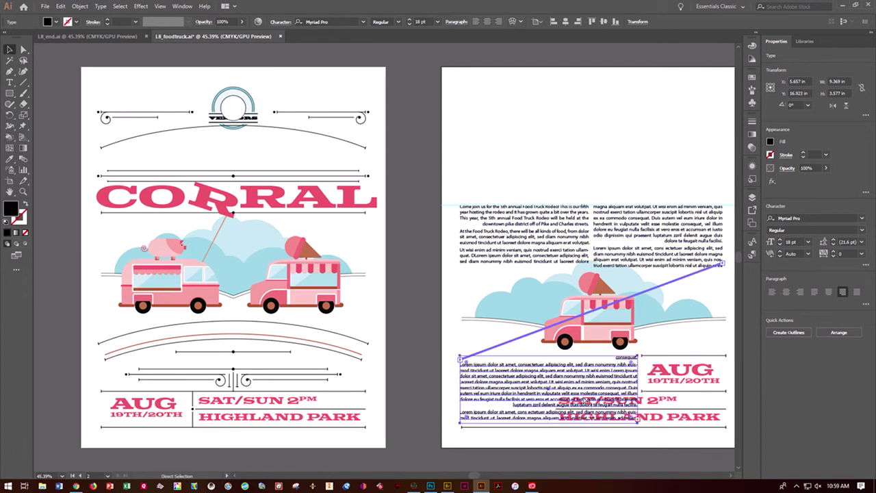
{"action": "key", "text": "ctrl+s"}
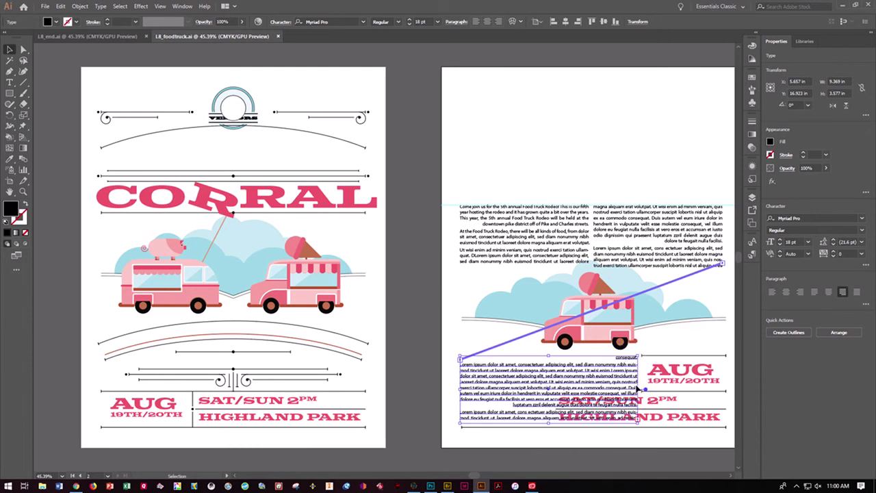
Step: Narrow the second poster's lower text frame to about 8.7 in and pull its lower-right corner inward for a diagonal edge clearing the location text
{"action": "left_click_drag", "start_coordinate": [642, 389], "coordinate": [627, 389]}
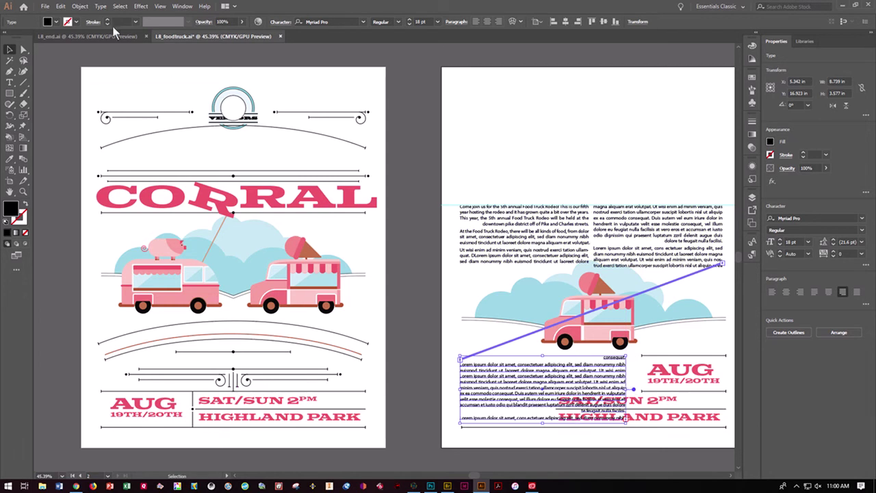
{"action": "left_click", "coordinate": [24, 50]}
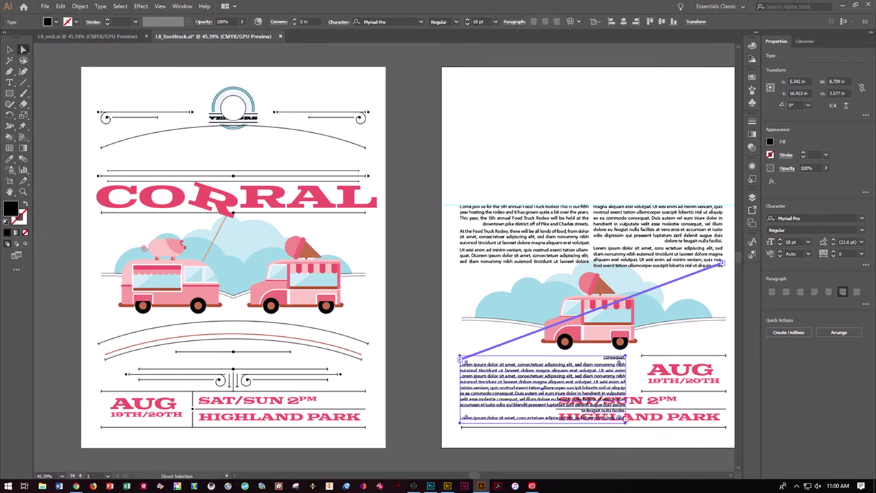
{"action": "left_click", "coordinate": [627, 426]}
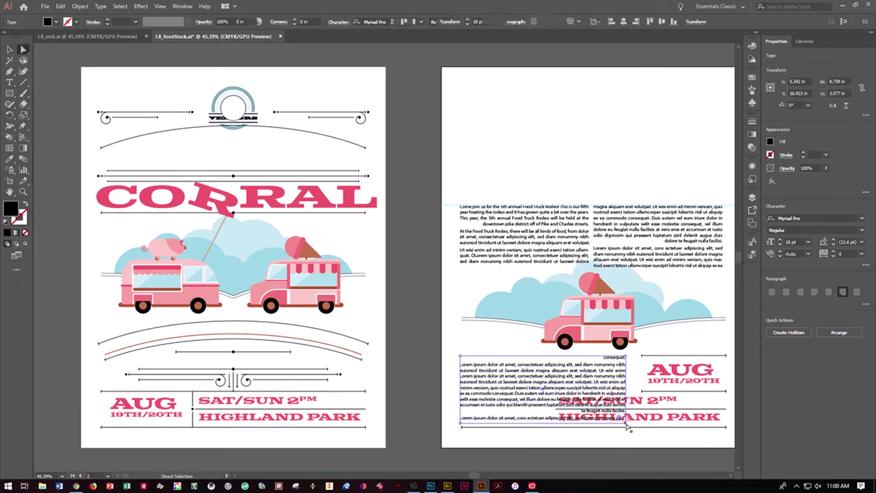
{"action": "left_click_drag", "start_coordinate": [627, 426], "coordinate": [510, 430]}
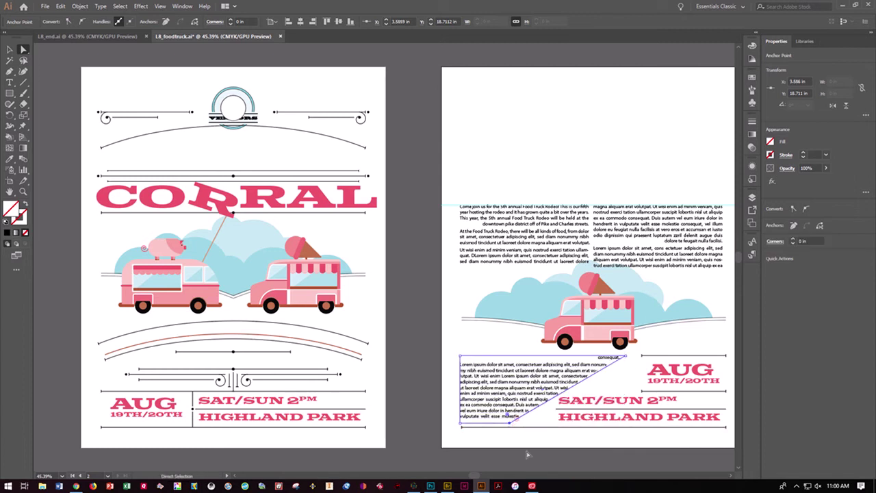
Step: Extend the lower edge of the second poster's two-column text frame to a height of about 3.44 in and save the document
{"action": "left_click", "coordinate": [575, 267]}
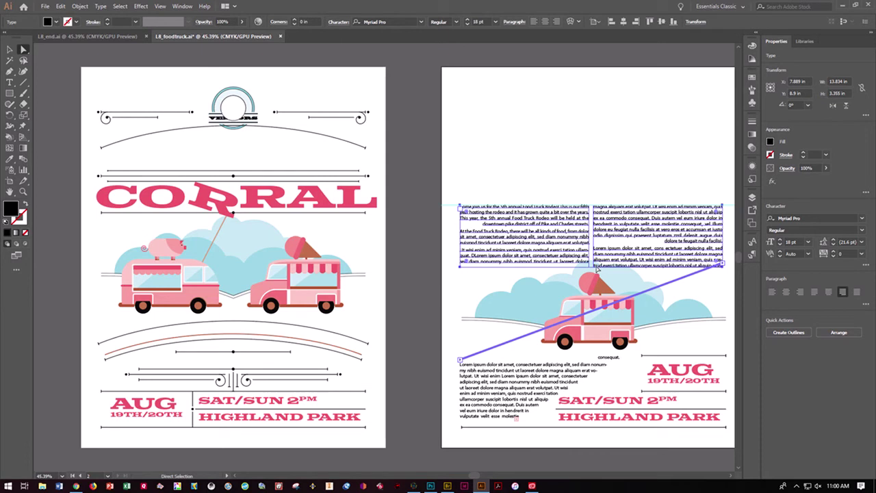
{"action": "left_click", "coordinate": [8, 49]}
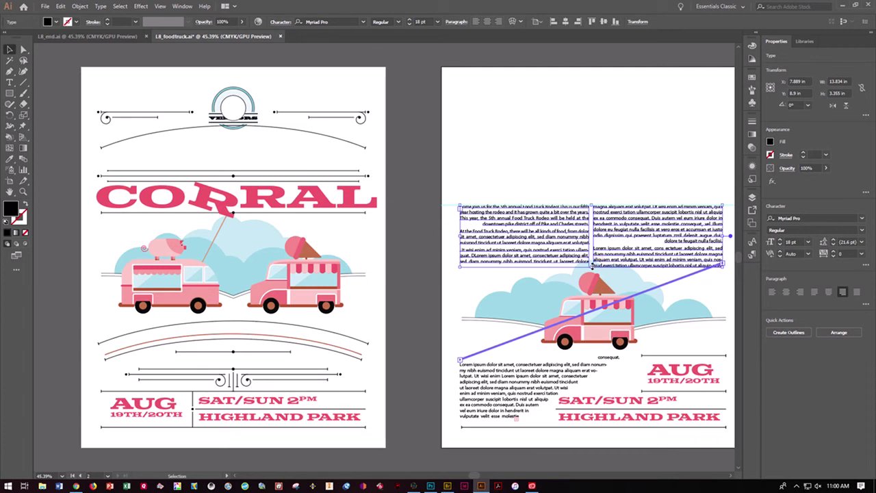
{"action": "left_click", "coordinate": [592, 267]}
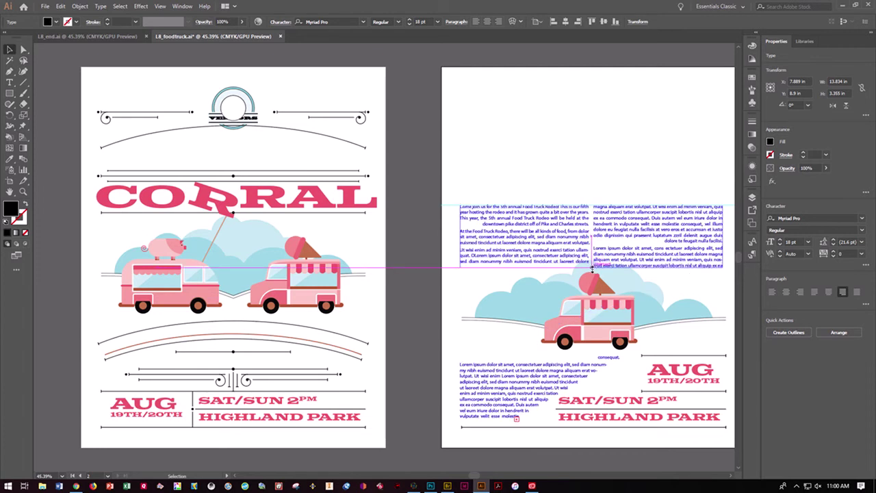
{"action": "left_click_drag", "start_coordinate": [593, 267], "coordinate": [526, 406]}
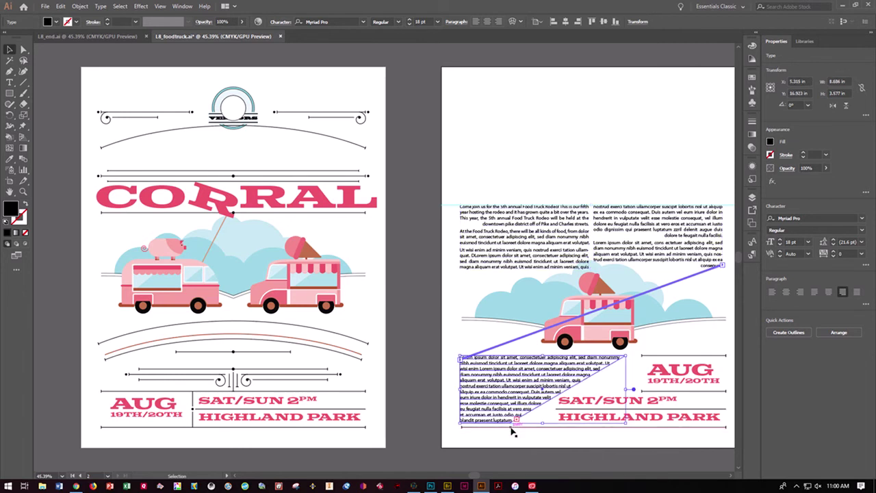
{"action": "left_click", "coordinate": [446, 313]}
{"action": "key", "text": "a"}
{"action": "key", "text": "ctrl+s"}
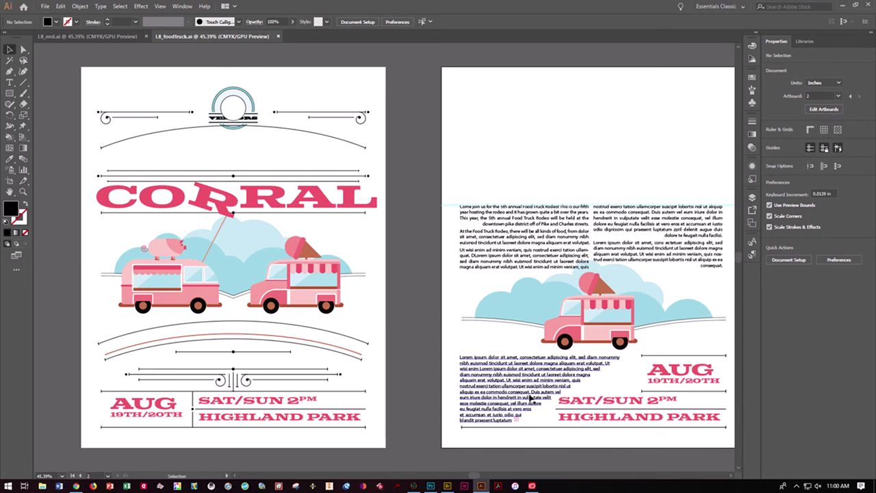
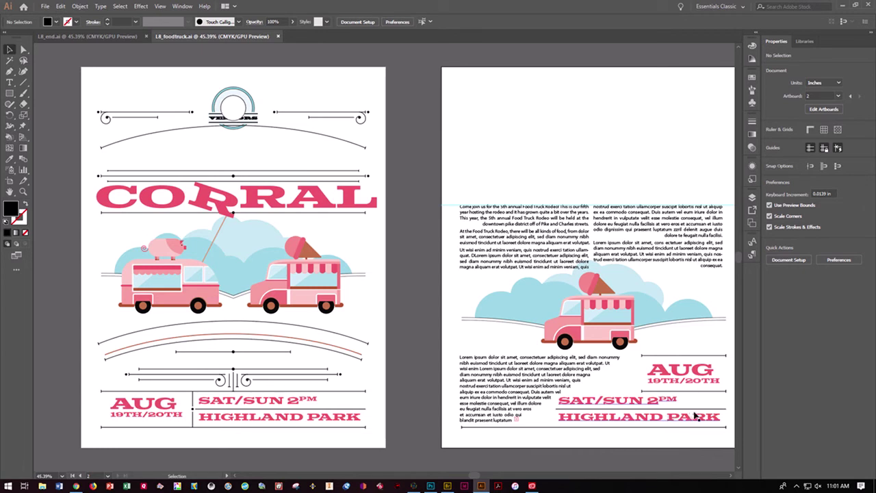
Step: Set the font of all the threaded body text on the second poster to Roboto Medium
{"action": "left_click", "coordinate": [515, 244]}
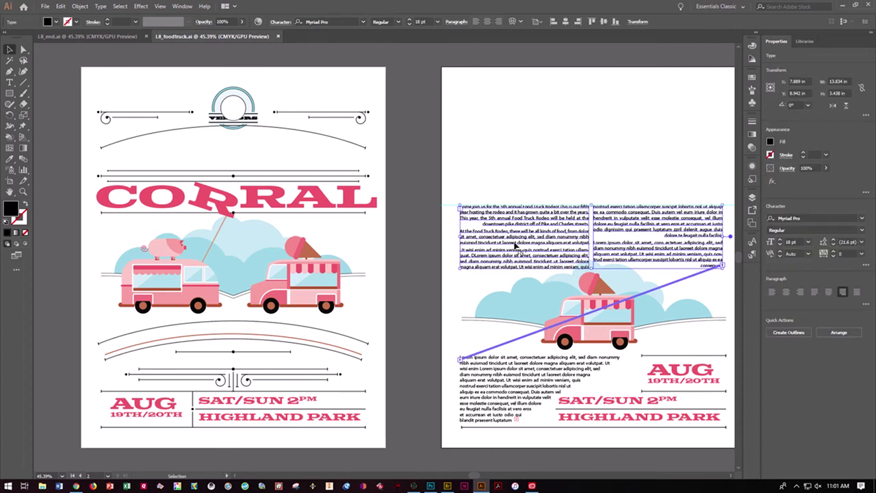
{"action": "key", "text": "ctrl+a"}
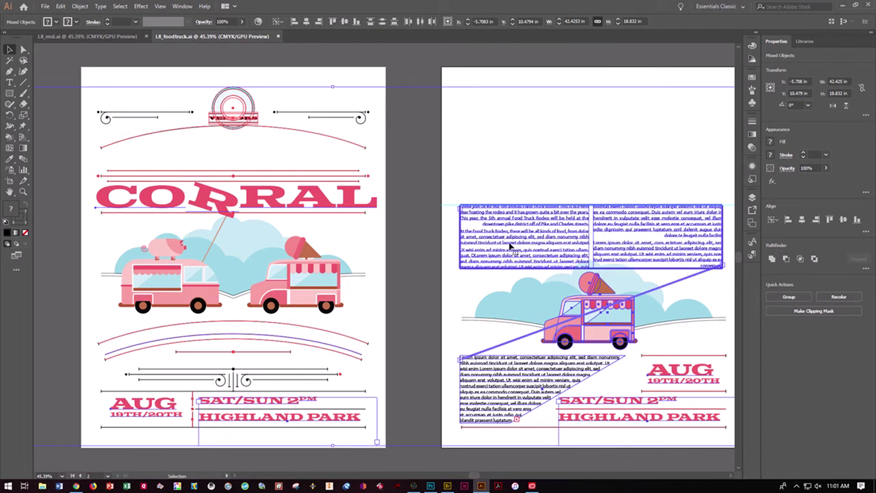
{"action": "key", "text": "a"}
{"action": "left_click", "coordinate": [9, 82]}
{"action": "left_click", "coordinate": [535, 267]}
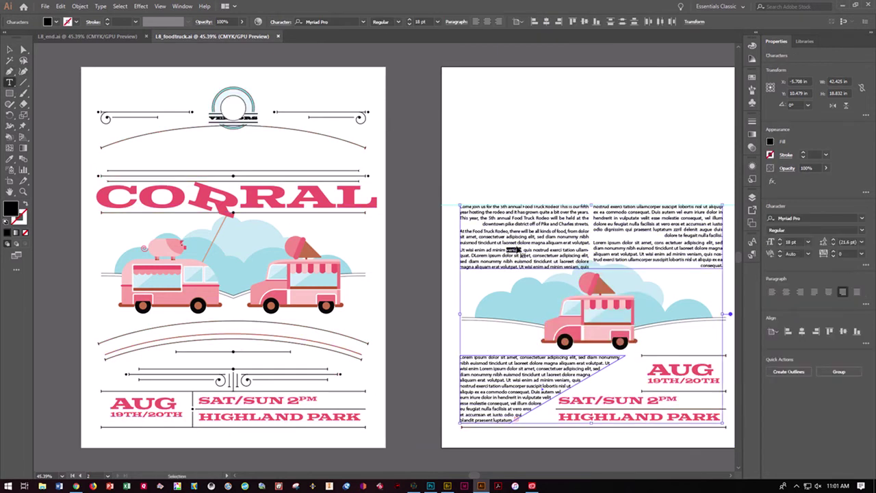
{"action": "key", "text": "ctrl+a"}
{"action": "left_click", "coordinate": [862, 219]}
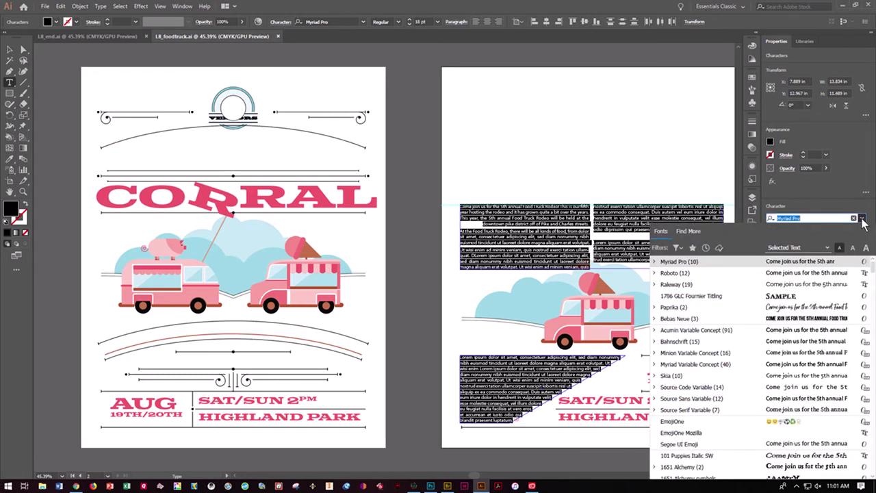
{"action": "left_click", "coordinate": [654, 273]}
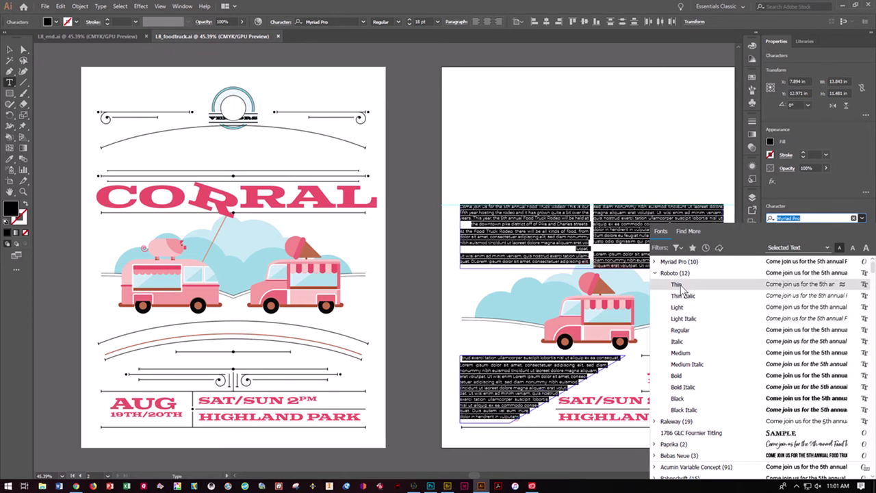
{"action": "left_click", "coordinate": [682, 354]}
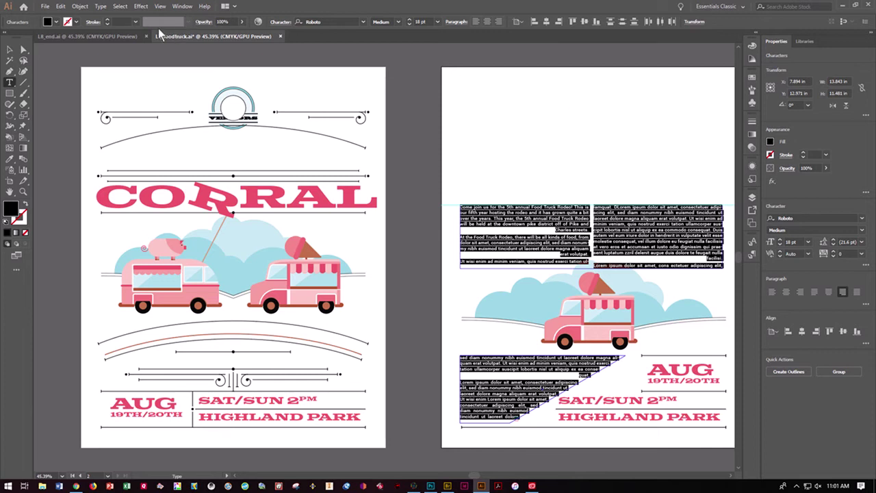
Step: Create a paragraph style named Body from the formatted body text and apply it to the whole text thread
{"action": "left_click", "coordinate": [182, 6]}
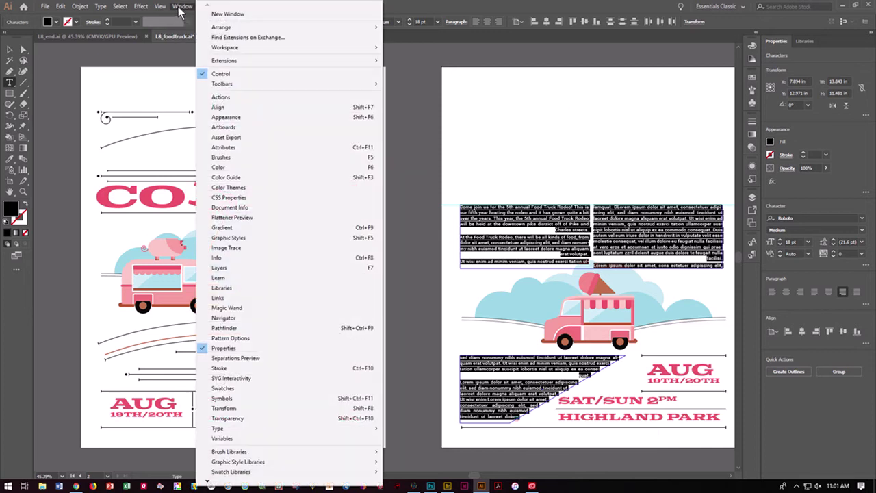
{"action": "mouse_move", "coordinate": [286, 428]}
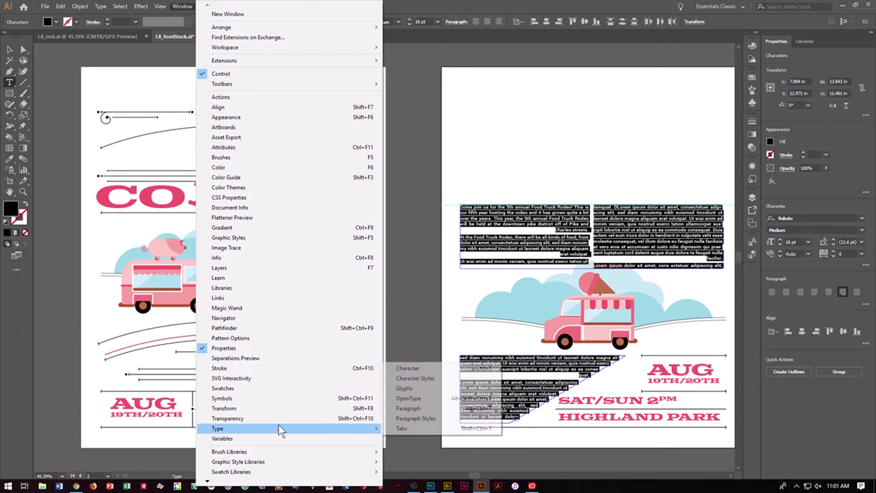
{"action": "left_click", "coordinate": [415, 418]}
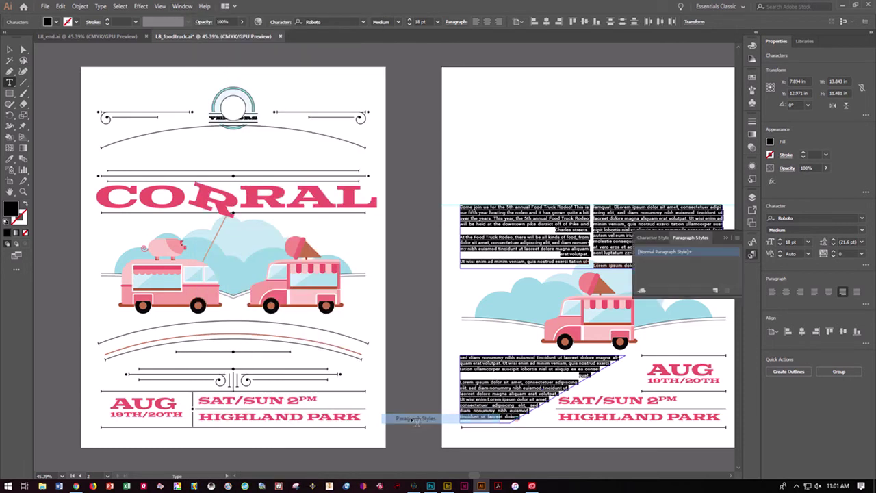
{"action": "left_click", "coordinate": [717, 293]}
{"action": "left_click", "coordinate": [675, 264]}
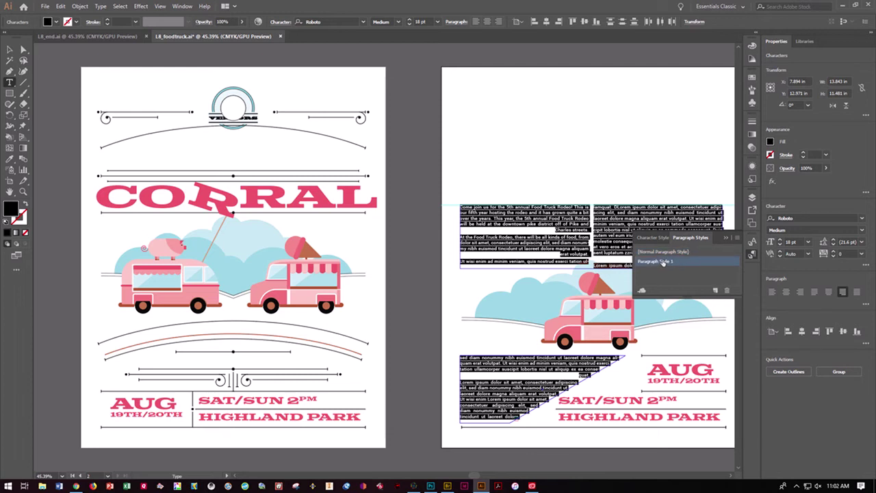
{"action": "double_click", "coordinate": [663, 264]}
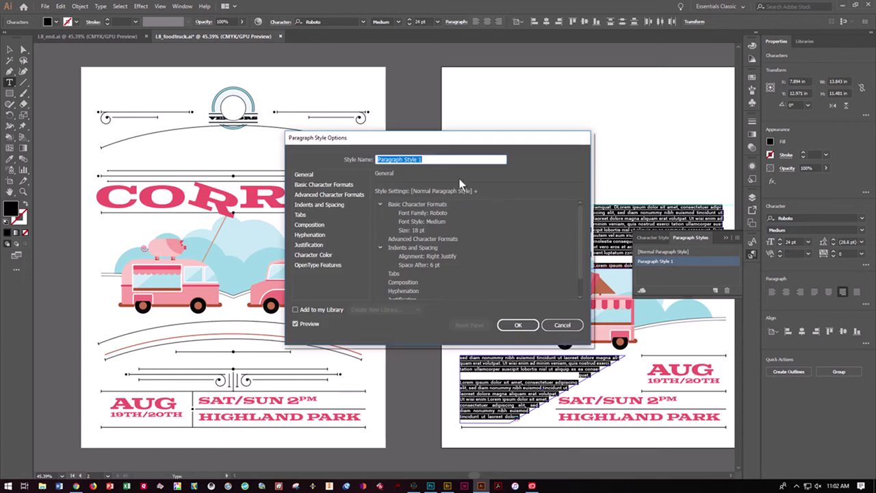
{"action": "type", "text": "Body"}
{"action": "left_click", "coordinate": [517, 327]}
{"action": "left_click", "coordinate": [600, 247]}
{"action": "key", "text": "ctrl+a"}
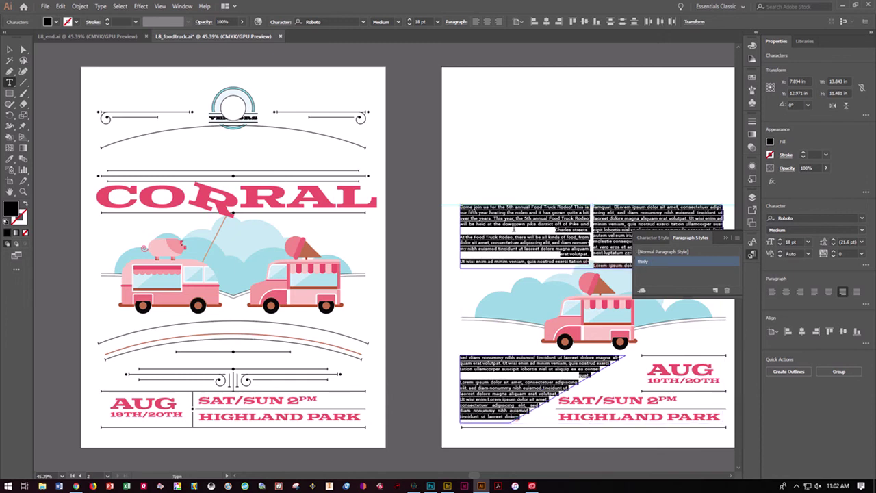
{"action": "left_click", "coordinate": [504, 248]}
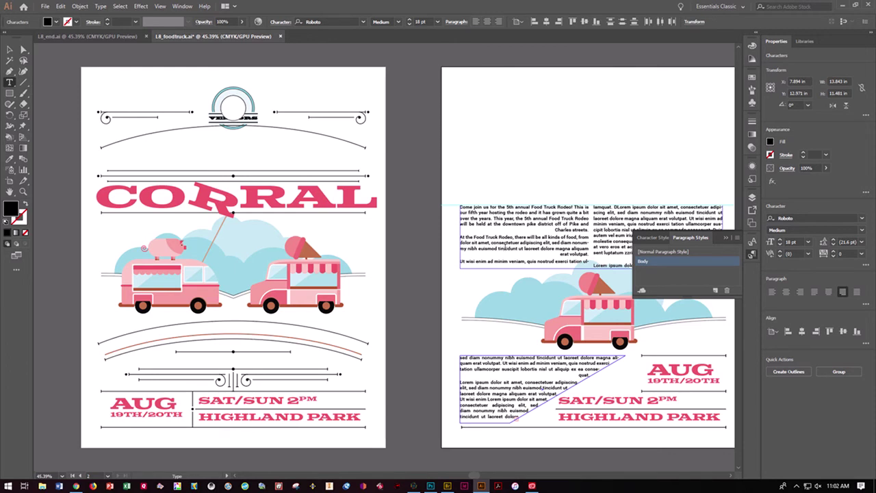
Step: Apply the Body paragraph style to the "Pie Oh Pie • 123 Cheese • Plus Many More!" line beside the first poster and set its size to 24 pt
{"action": "mouse_move", "coordinate": [480, 484]}
{"action": "left_click", "coordinate": [482, 484]}
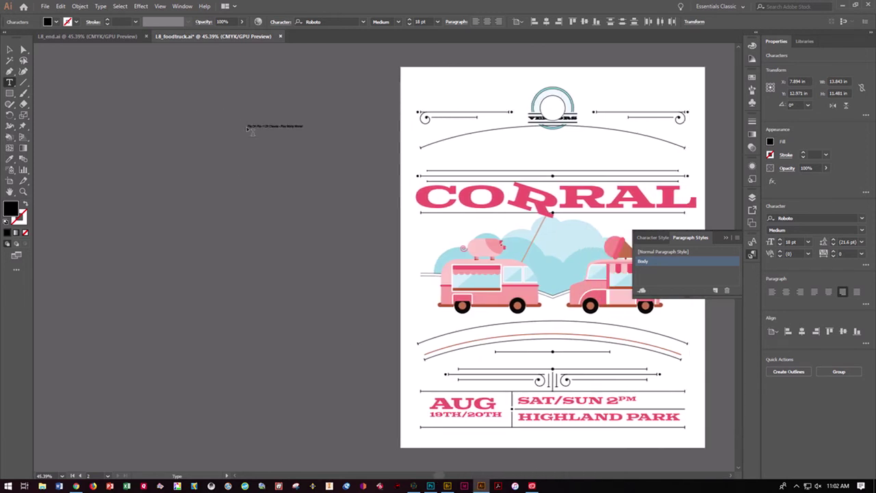
{"action": "left_click_drag", "start_coordinate": [248, 126], "coordinate": [305, 126]}
{"action": "left_click", "coordinate": [643, 263]}
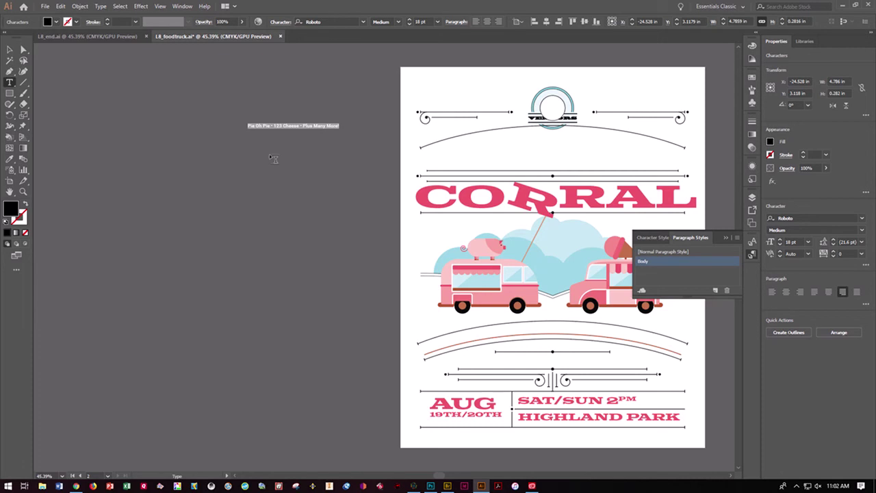
{"action": "left_click", "coordinate": [808, 243]}
{"action": "left_click", "coordinate": [820, 313]}
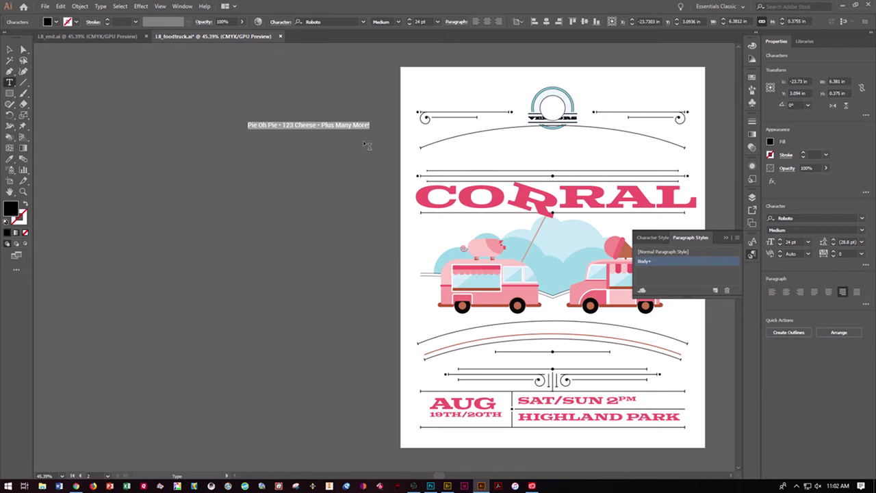
{"action": "key", "text": "ctrl+shift+a"}
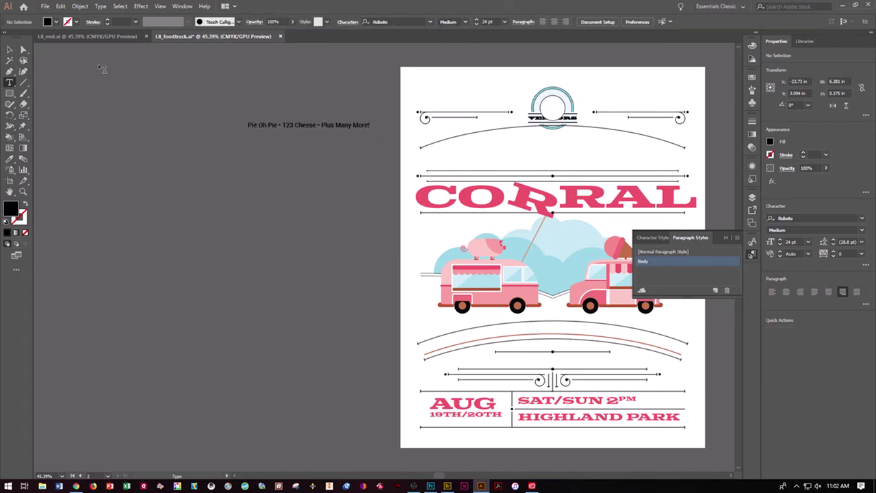
Step: Center the "Pie Oh Pie • 123 Cheese • Plus Many More!" line between the short rules below the first poster's arcs and fill it with the pink swatch
{"action": "left_click", "coordinate": [9, 50]}
{"action": "left_click_drag", "start_coordinate": [306, 124], "coordinate": [556, 363]}
{"action": "key", "text": "Left"}
{"action": "key", "text": "Left"}
{"action": "key", "text": "Left"}
{"action": "key", "text": "Left"}
{"action": "key", "text": "Left"}
{"action": "key", "text": "Left"}
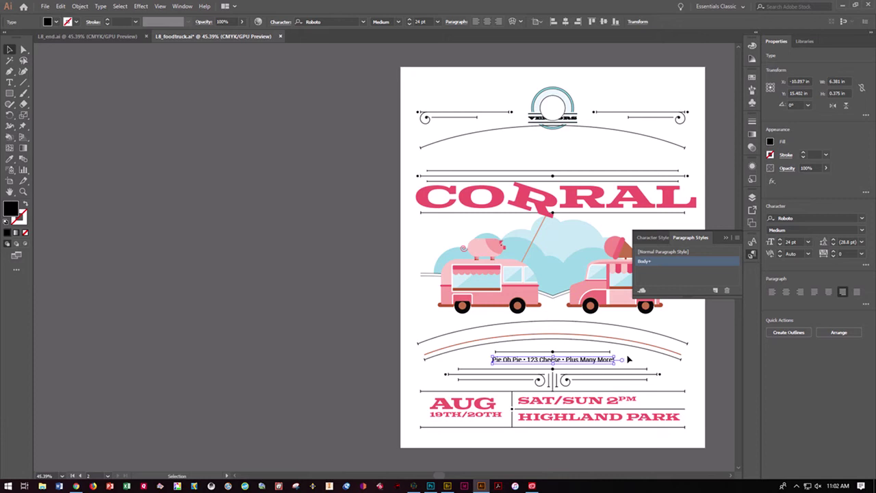
{"action": "left_click", "coordinate": [770, 143]}
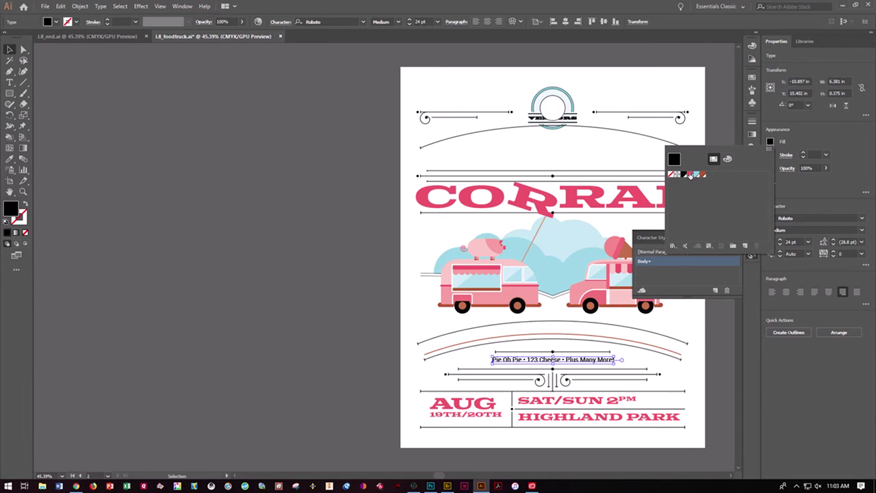
{"action": "left_click", "coordinate": [689, 174]}
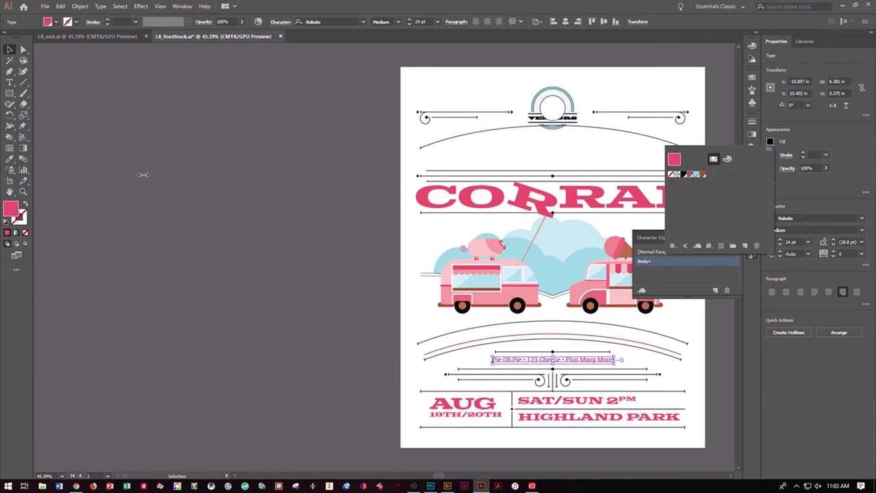
Step: Deselect the pink vendor line and save the document
{"action": "left_click", "coordinate": [10, 52]}
{"action": "left_click", "coordinate": [171, 182]}
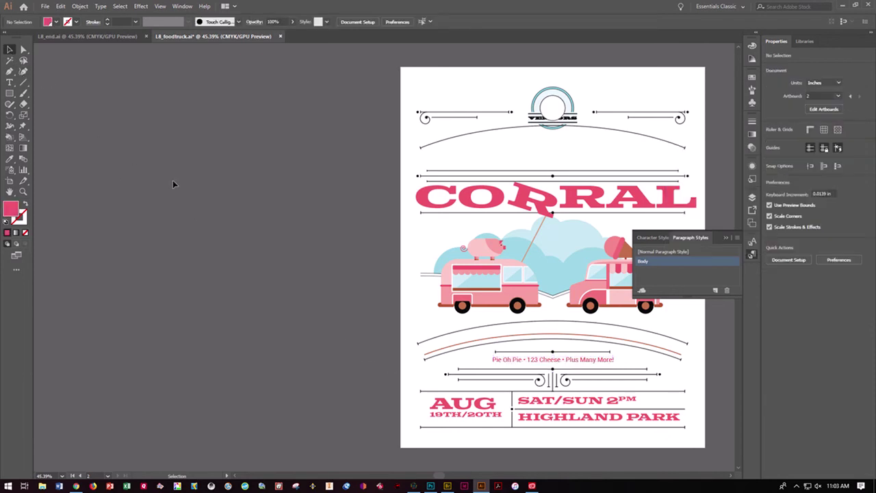
{"action": "key", "text": "a"}
{"action": "key", "text": "ctrl+s"}
Step: Change the alignment in the Body paragraph style's indents and spacing settings to Left
{"action": "double_click", "coordinate": [642, 262]}
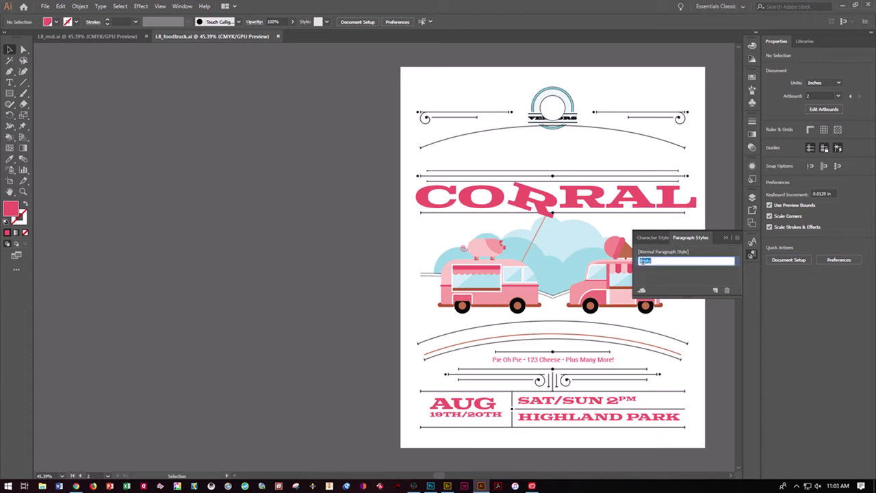
{"action": "key", "text": "Return"}
{"action": "double_click", "coordinate": [639, 265]}
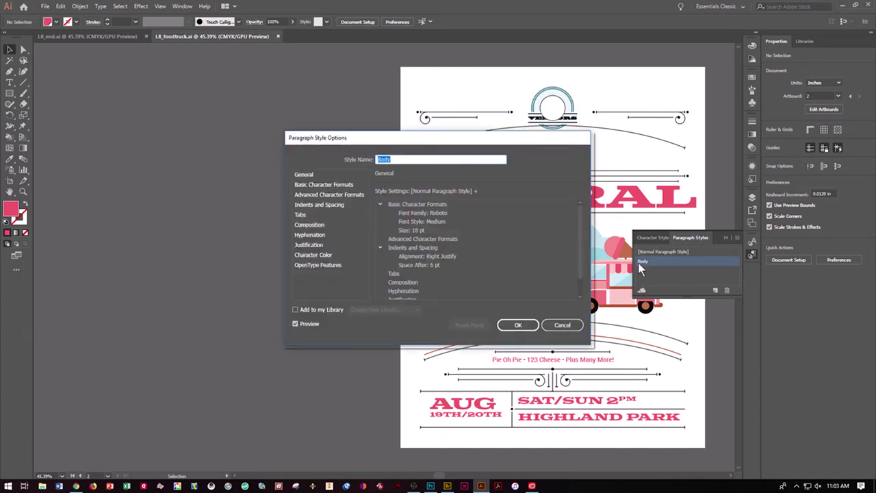
{"action": "left_click", "coordinate": [321, 205]}
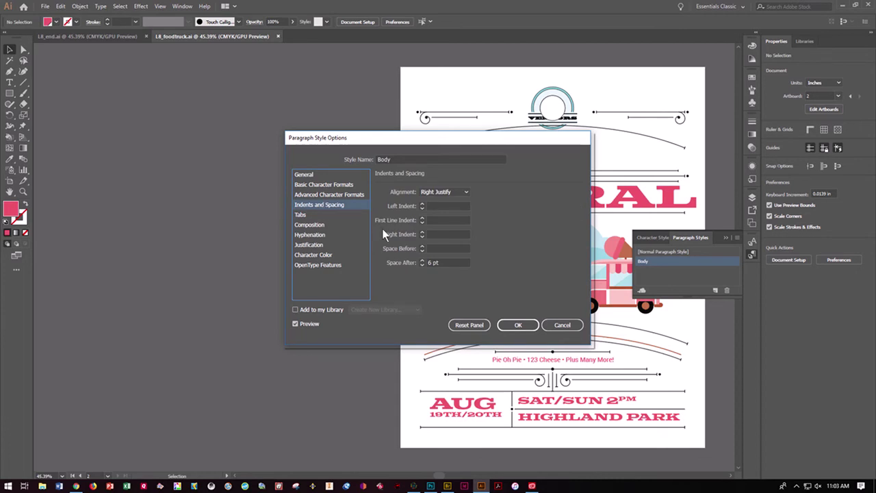
{"action": "left_click", "coordinate": [465, 192]}
{"action": "left_click", "coordinate": [448, 203]}
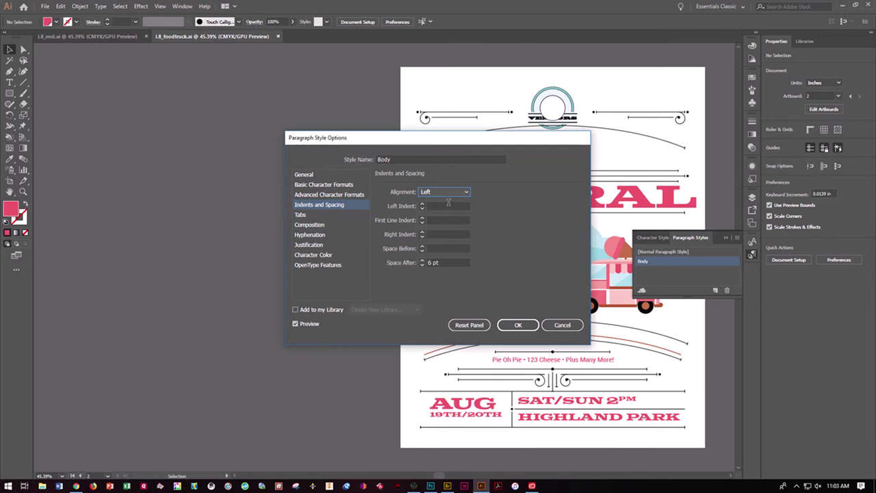
{"action": "left_click", "coordinate": [518, 325]}
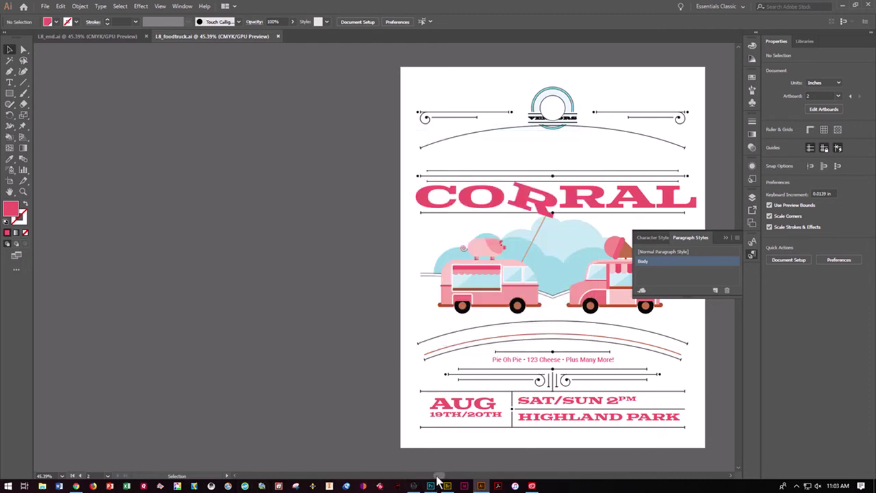
Step: Nudge the "Pie Oh Pie • 123 Cheese • Plus Many More!" line slightly down between the short rules on the first poster
{"action": "scroll", "coordinate": [438, 479], "scroll_direction": "right", "scroll_amount": 5}
{"action": "scroll", "coordinate": [465, 479], "scroll_direction": "right", "scroll_amount": 4}
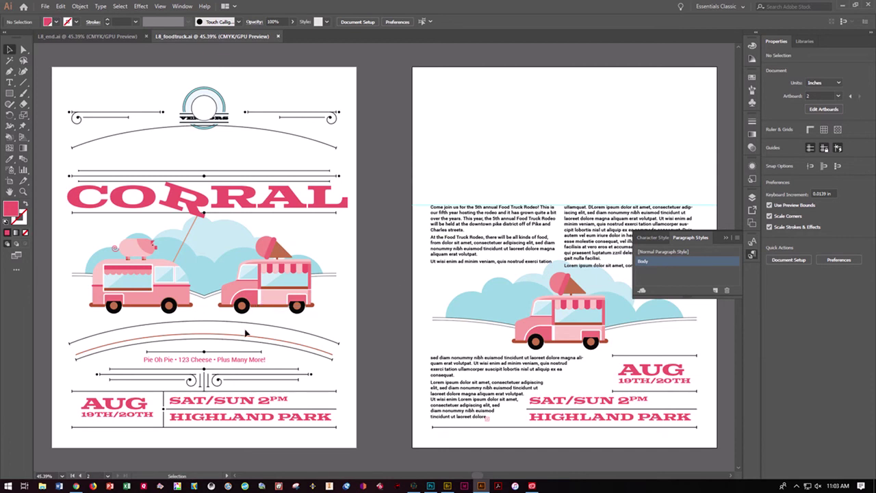
{"action": "key", "text": "ctrl+a"}
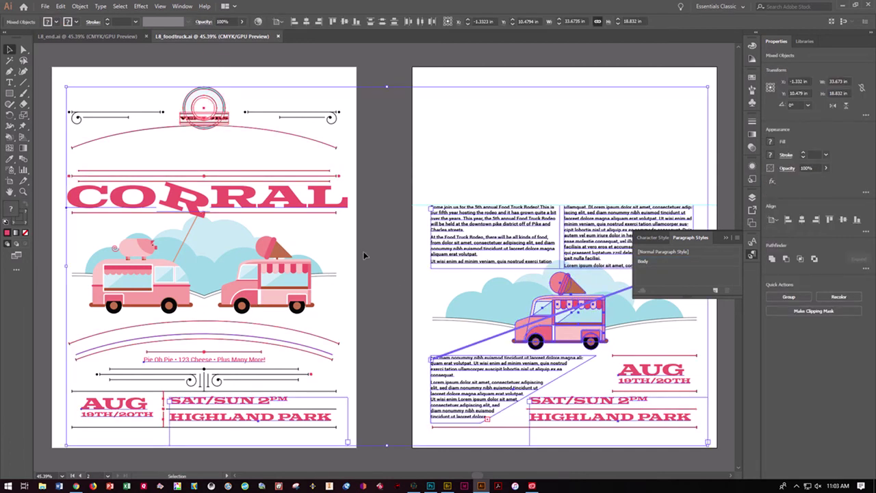
{"action": "left_click", "coordinate": [394, 253]}
{"action": "left_click", "coordinate": [239, 358]}
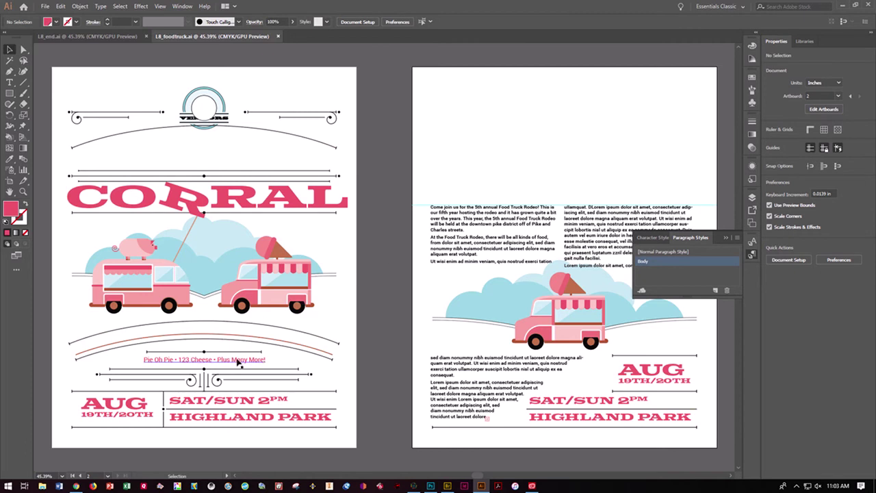
{"action": "left_click_drag", "start_coordinate": [237, 361], "coordinate": [238, 362]}
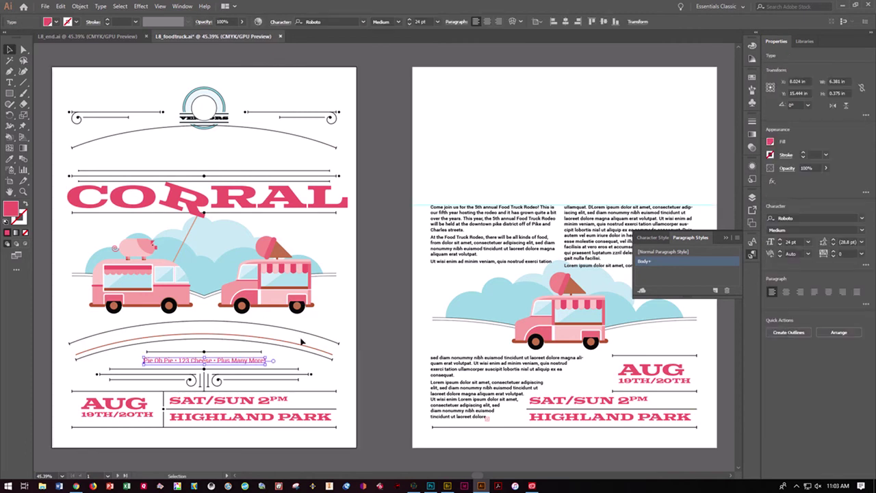
{"action": "left_click", "coordinate": [386, 319]}
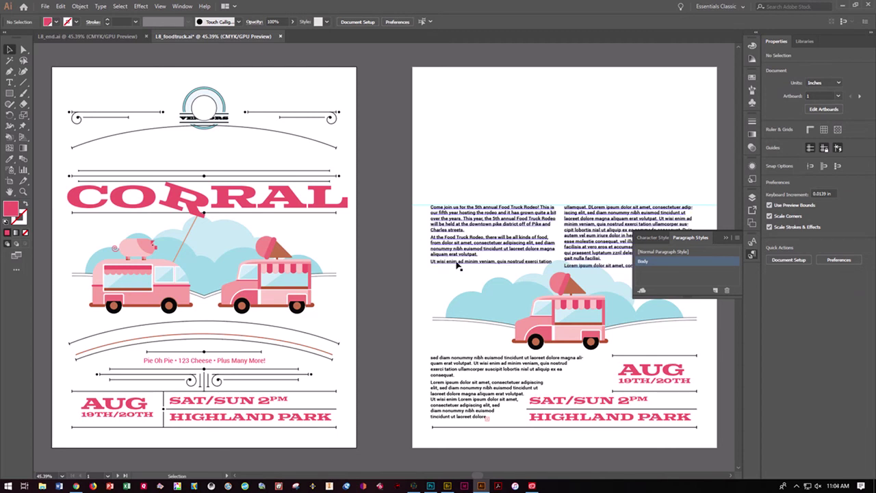
Step: Fill the first "Food Truck Rodeo" in the second poster's body text with the Brown swatch and set its font style to Italic
{"action": "scroll", "coordinate": [521, 208], "scroll_direction": "up", "scroll_amount": 2}
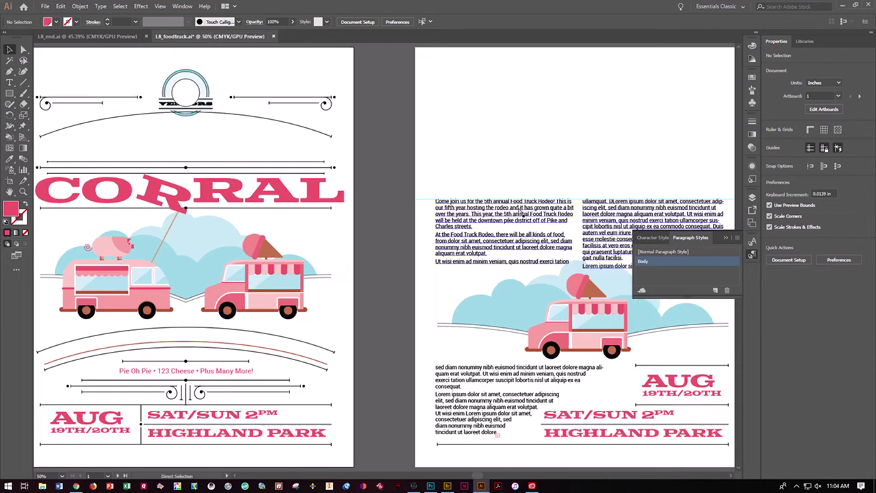
{"action": "scroll", "coordinate": [522, 208], "scroll_direction": "up", "scroll_amount": 1}
{"action": "left_click_drag", "start_coordinate": [552, 303], "coordinate": [202, 287]}
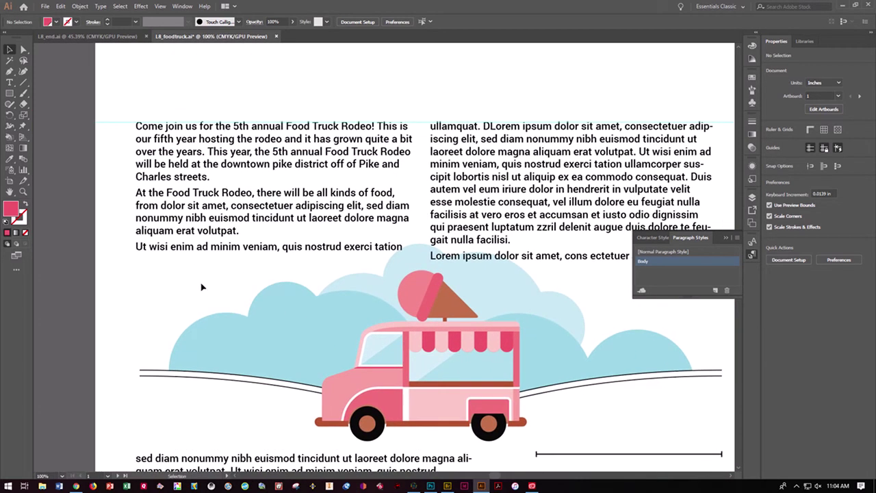
{"action": "left_click", "coordinate": [10, 81]}
{"action": "left_click", "coordinate": [283, 126]}
{"action": "left_click_drag", "start_coordinate": [287, 126], "coordinate": [373, 127]}
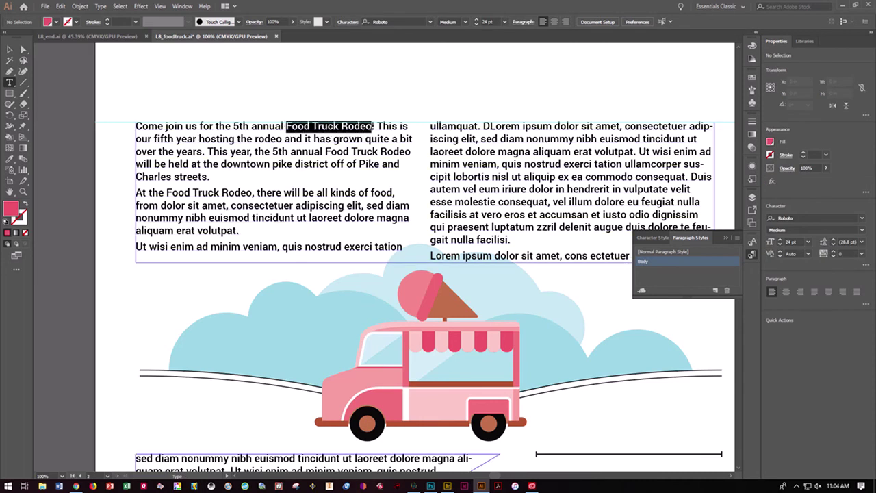
{"action": "left_click", "coordinate": [771, 141]}
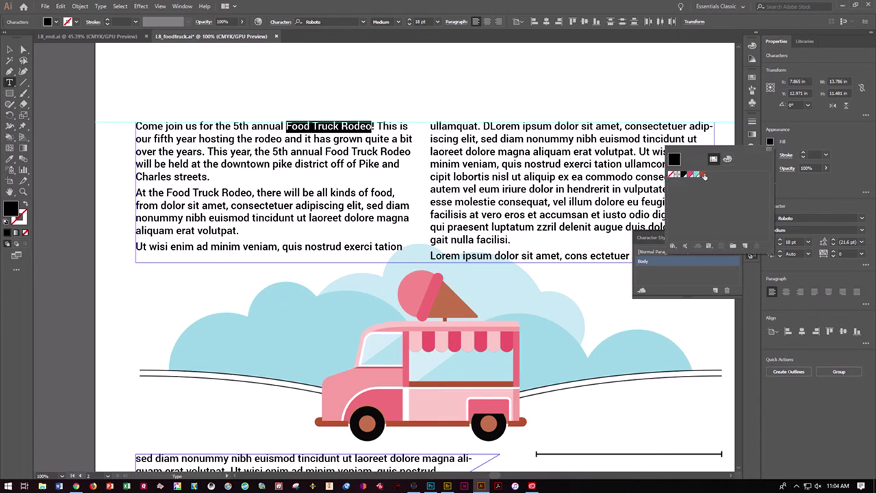
{"action": "left_click", "coordinate": [704, 176]}
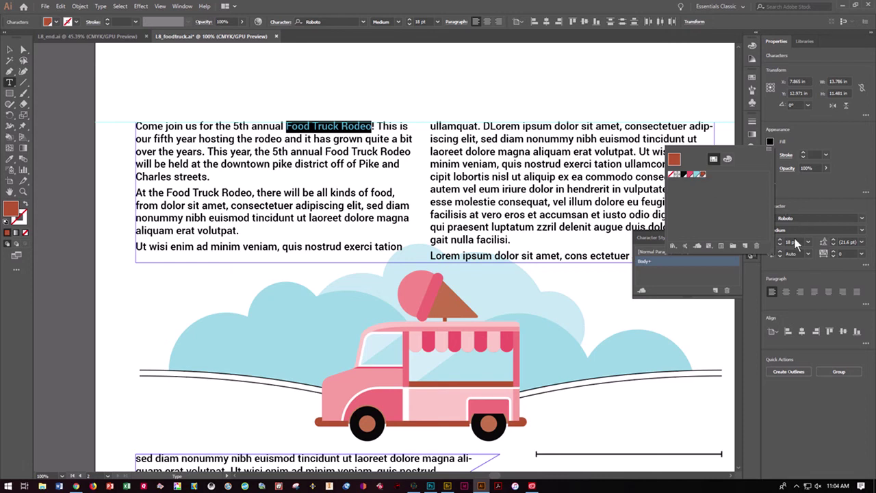
{"action": "left_click", "coordinate": [853, 230]}
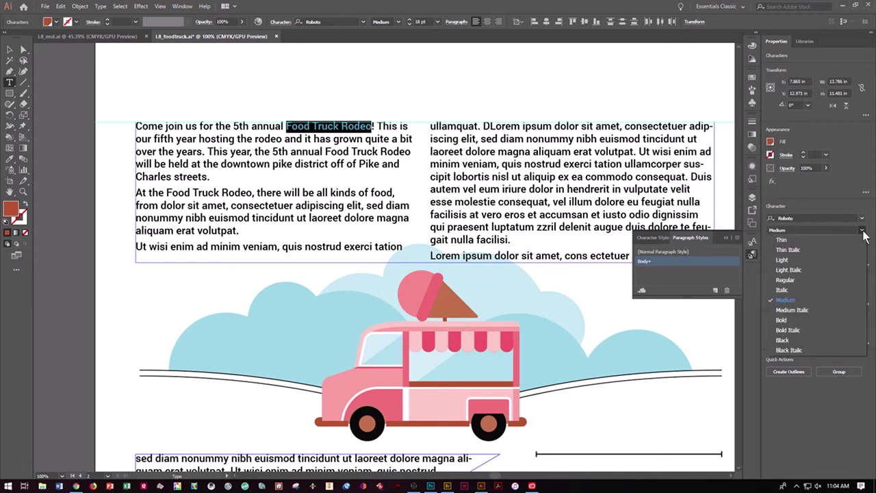
{"action": "left_click", "coordinate": [803, 288]}
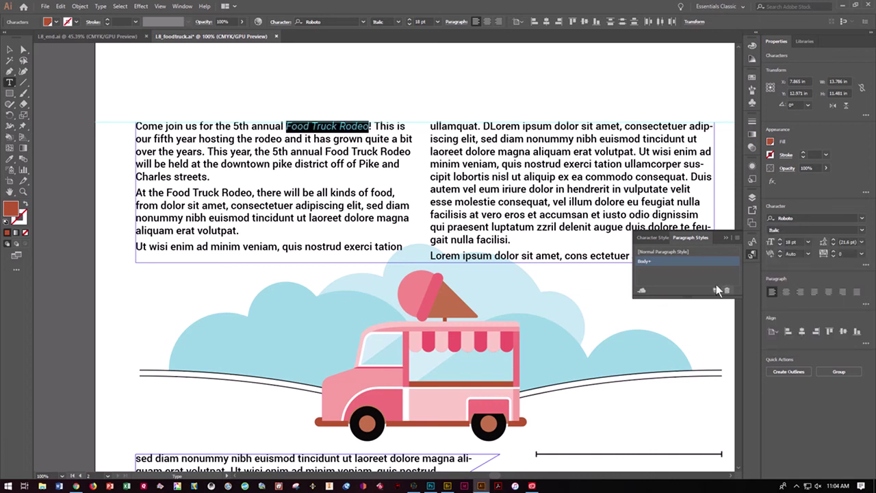
Step: Create a character style from the formatted "Food Truck Rodeo" text and name it event name
{"action": "left_click", "coordinate": [653, 238]}
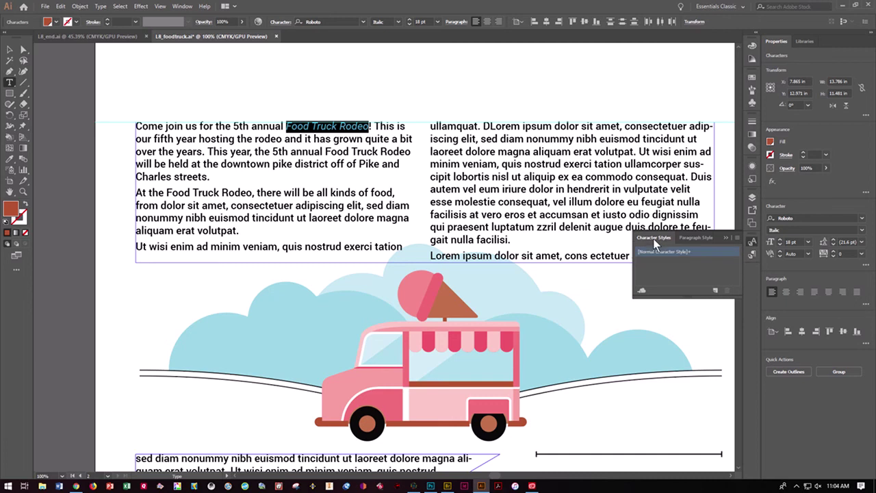
{"action": "left_click", "coordinate": [714, 293]}
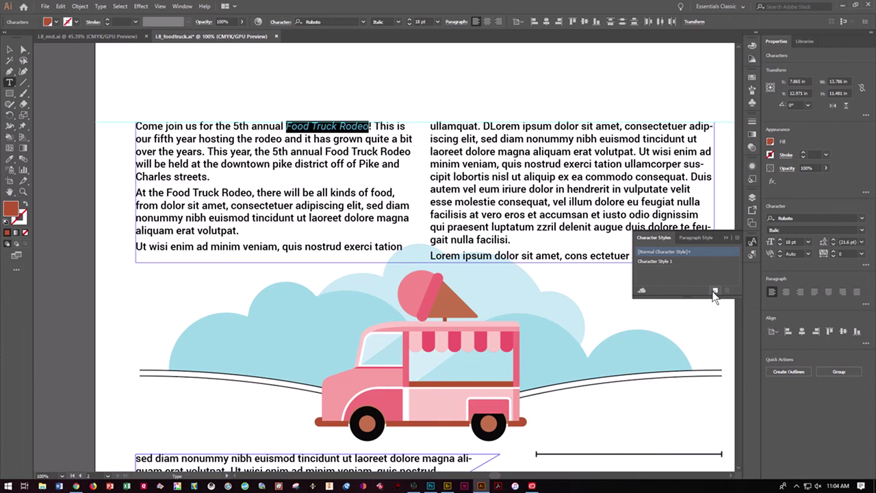
{"action": "double_click", "coordinate": [649, 261]}
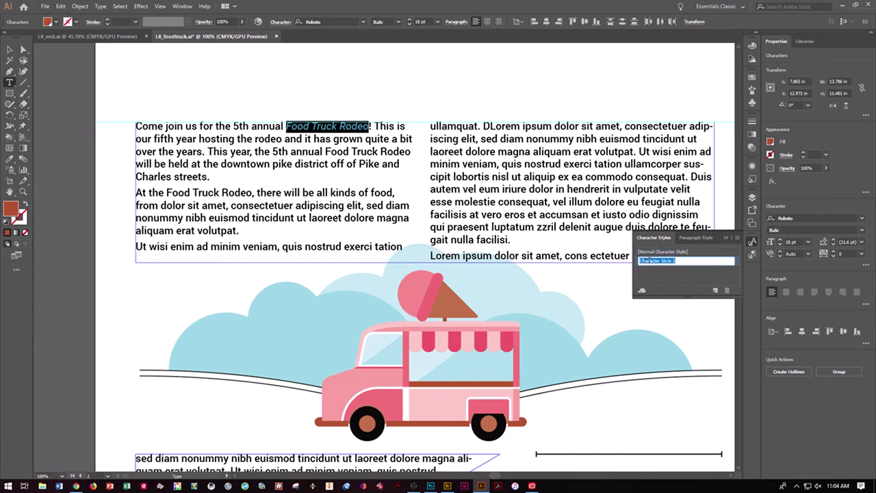
{"action": "type", "text": "E"}
{"action": "left_click", "coordinate": [392, 179]}
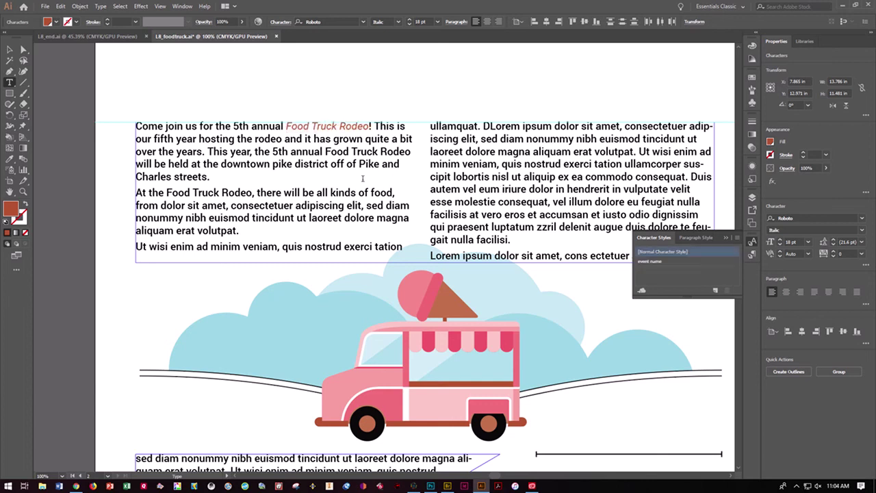
Step: Apply the event name character style to the second and third "Food Truck Rodeo" mentions in the body text and save the document
{"action": "left_click_drag", "start_coordinate": [326, 151], "coordinate": [409, 152]}
{"action": "left_click", "coordinate": [653, 261]}
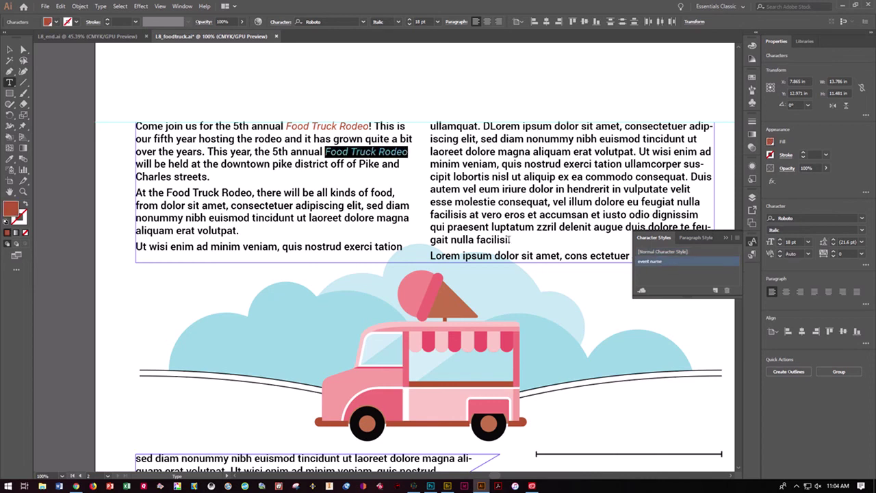
{"action": "left_click_drag", "start_coordinate": [167, 193], "coordinate": [247, 193]}
{"action": "left_click_drag", "start_coordinate": [248, 193], "coordinate": [251, 193]}
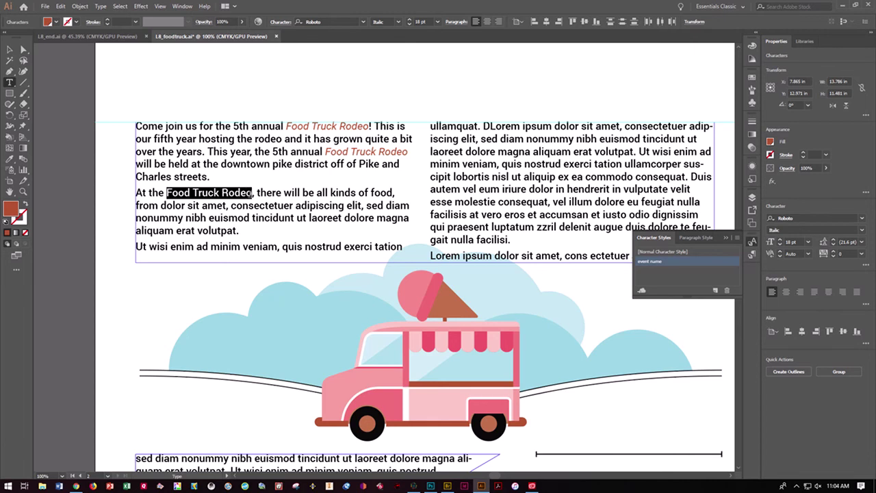
{"action": "left_click", "coordinate": [662, 262]}
{"action": "left_click", "coordinate": [430, 207]}
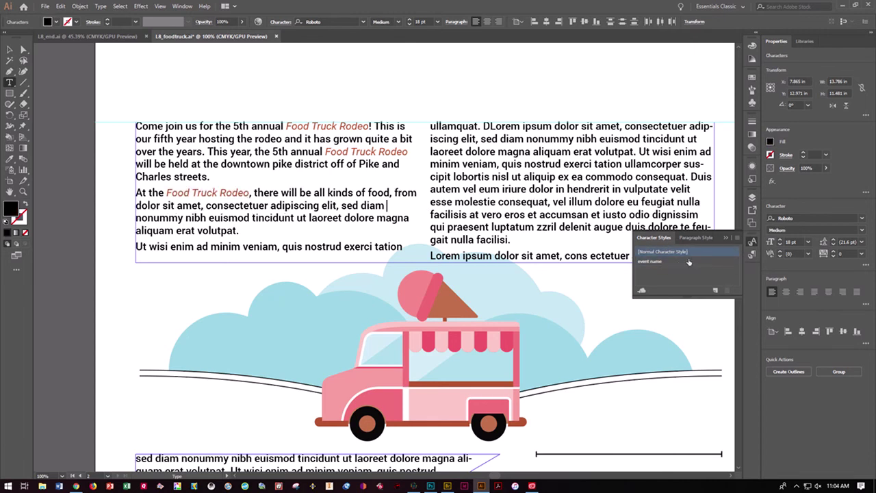
{"action": "key", "text": "ctrl+minus"}
{"action": "key", "text": "ctrl+minus"}
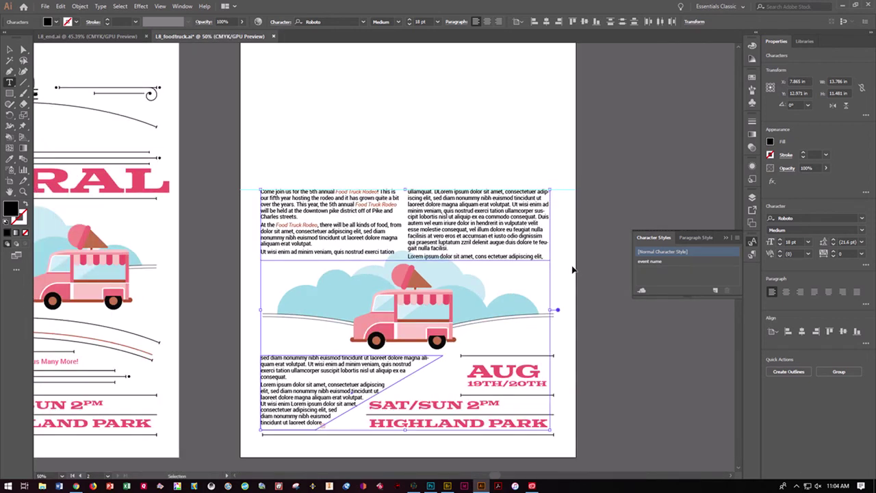
{"action": "left_click", "coordinate": [573, 269], "text": "ctrl"}
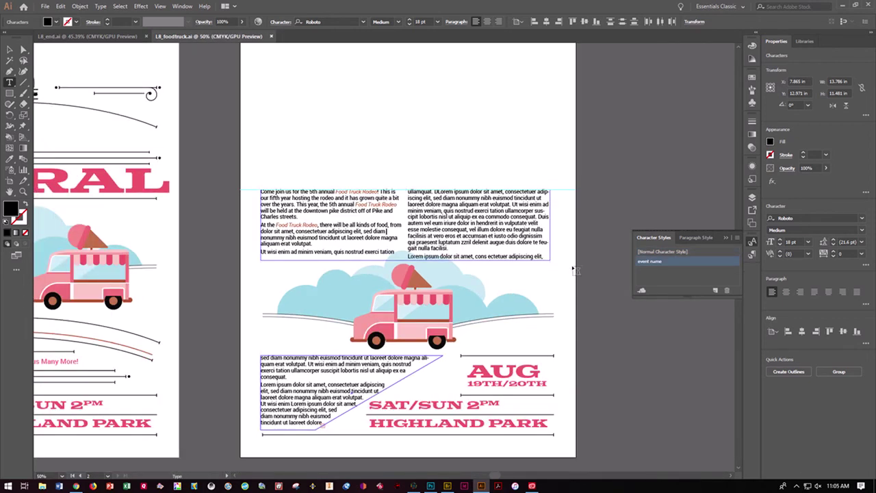
Step: Change the character color in the event name character style to Black
{"action": "double_click", "coordinate": [646, 262]}
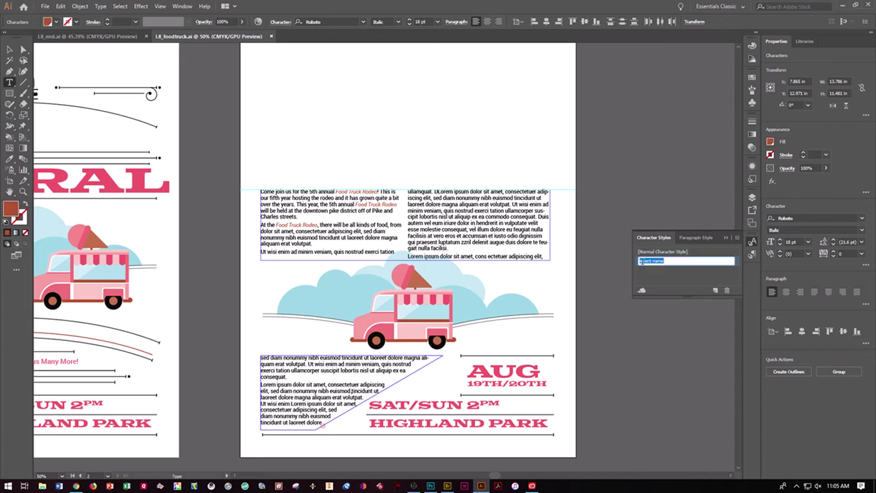
{"action": "key", "text": "Return"}
{"action": "double_click", "coordinate": [638, 264]}
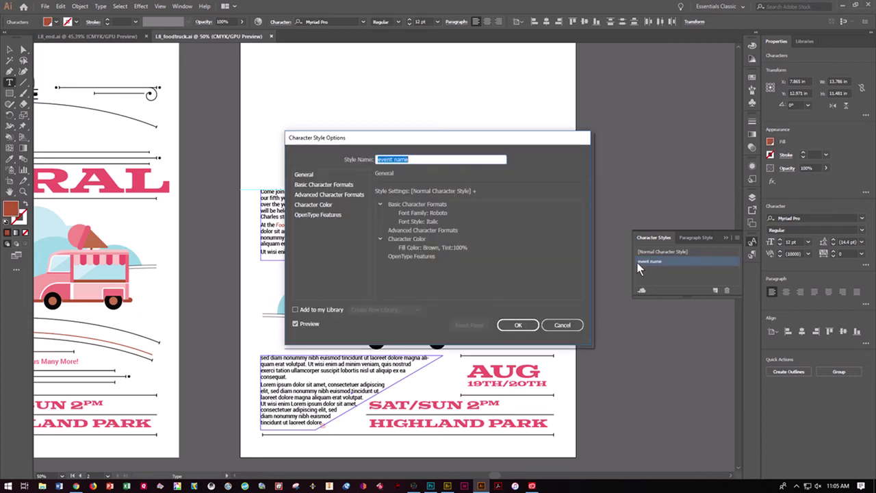
{"action": "left_click", "coordinate": [320, 177]}
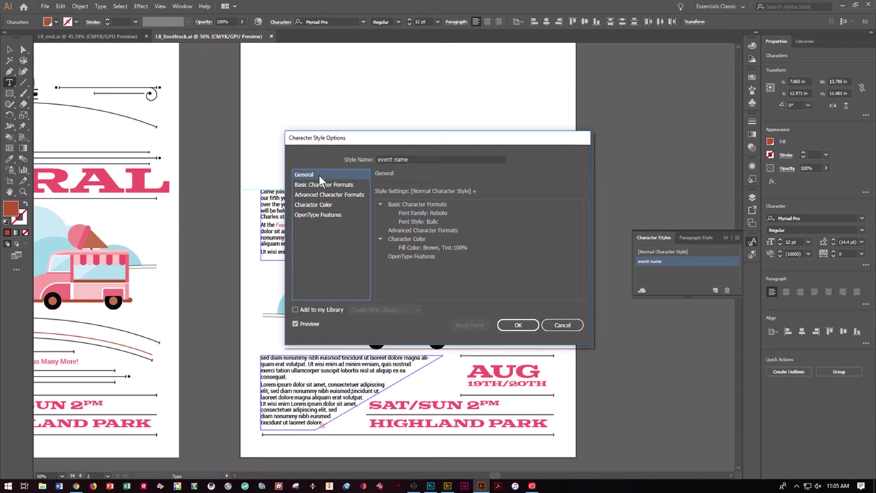
{"action": "left_click", "coordinate": [310, 187]}
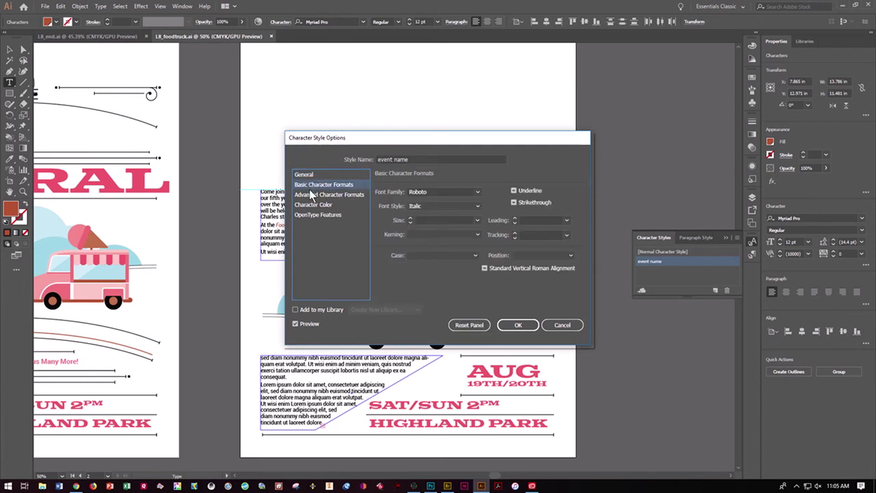
{"action": "left_click", "coordinate": [305, 205]}
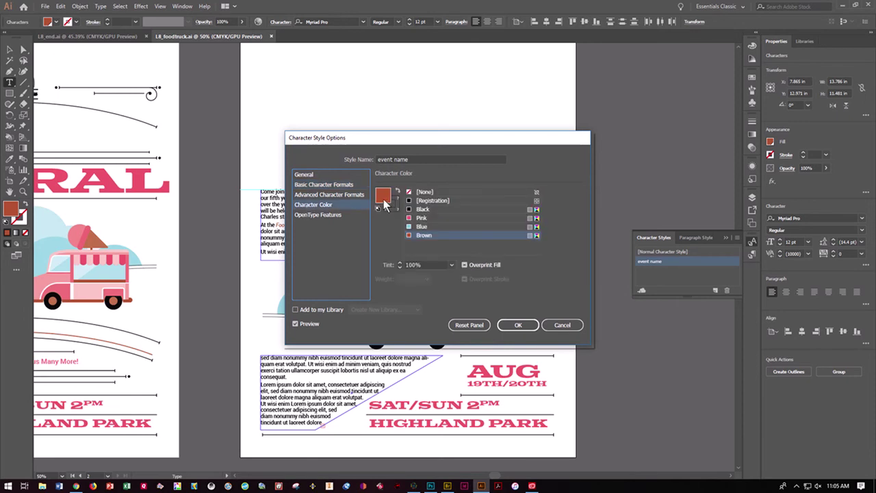
{"action": "left_click", "coordinate": [421, 209]}
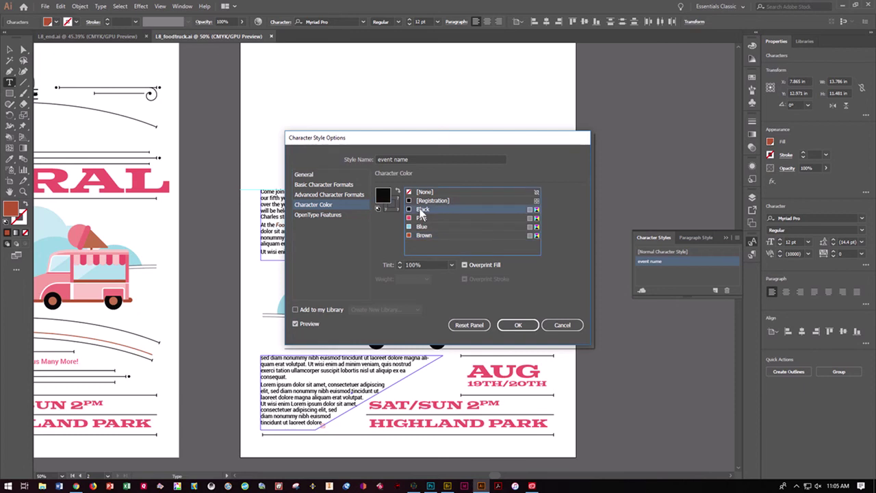
{"action": "left_click", "coordinate": [508, 328]}
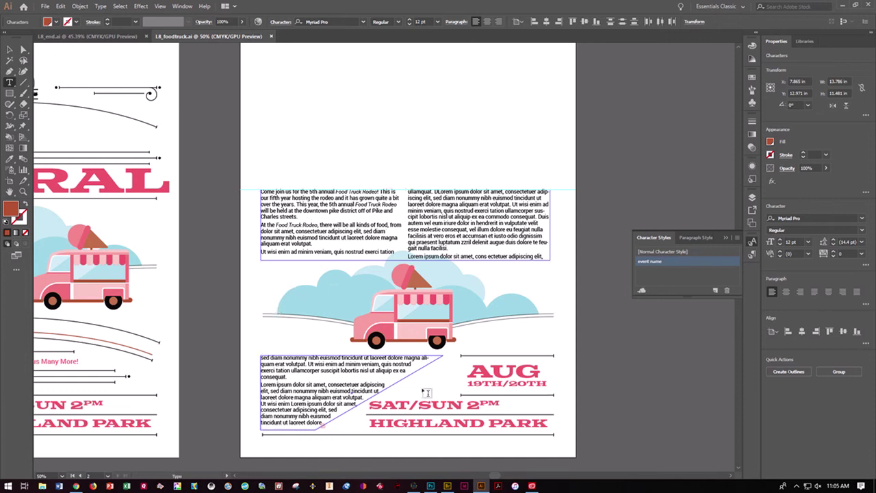
{"action": "mouse_move", "coordinate": [493, 474]}
{"action": "left_mouse_down"}
{"action": "mouse_move", "coordinate": [464, 475]}
{"action": "mouse_move", "coordinate": [487, 479]}
{"action": "left_mouse_up"}
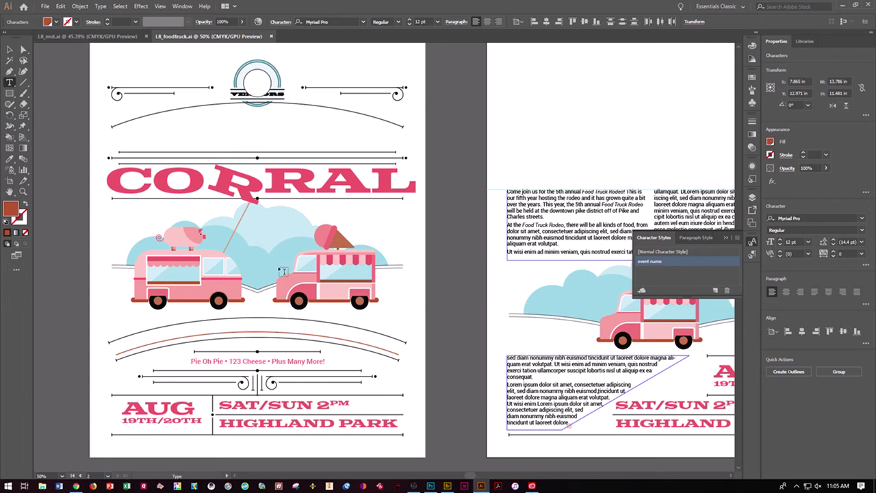
Step: Add point text between the arched line and CORRAL on the first poster and copy CORRAL's formatting to it with the Eyedropper
{"action": "left_click", "coordinate": [10, 49]}
{"action": "left_click", "coordinate": [58, 102]}
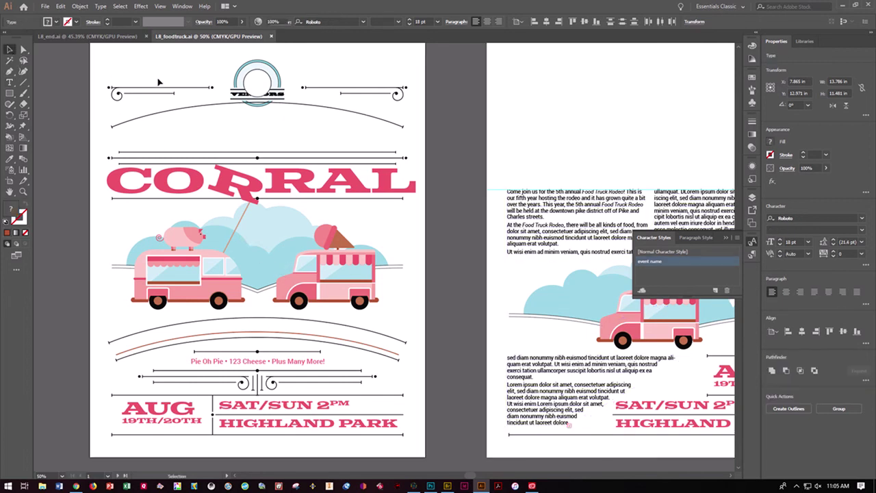
{"action": "left_click", "coordinate": [10, 162]}
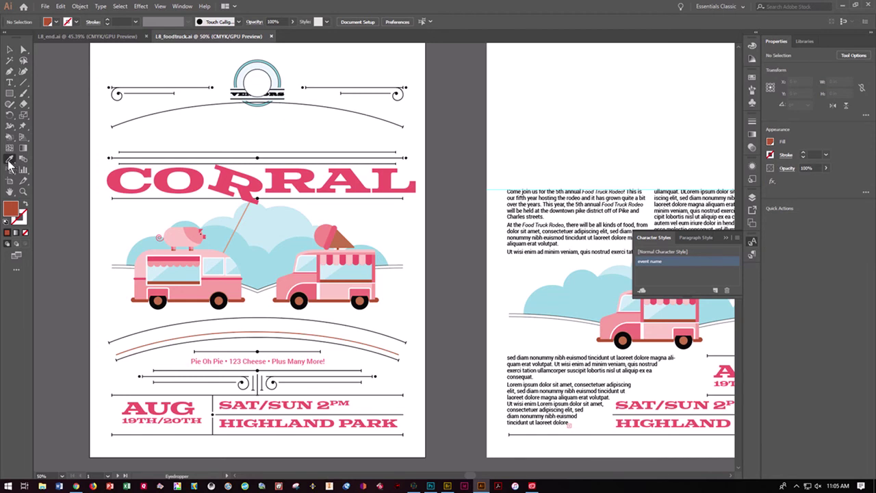
{"action": "left_click", "coordinate": [10, 82]}
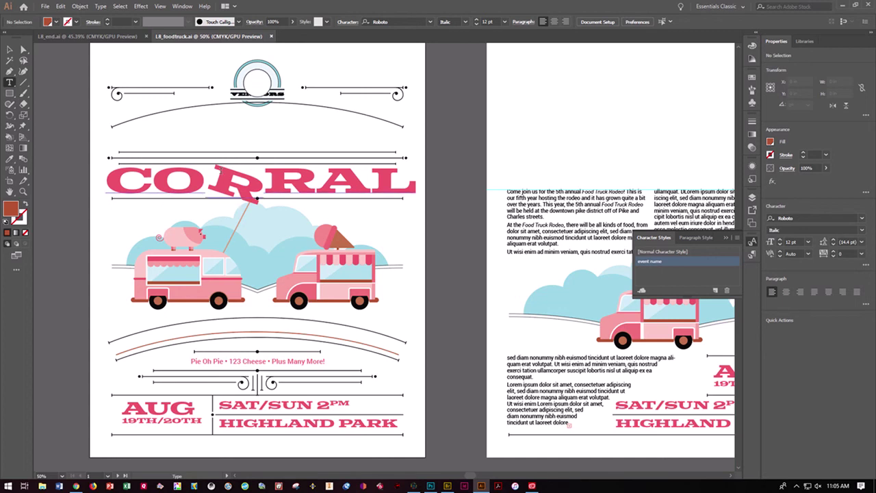
{"action": "left_click", "coordinate": [230, 128]}
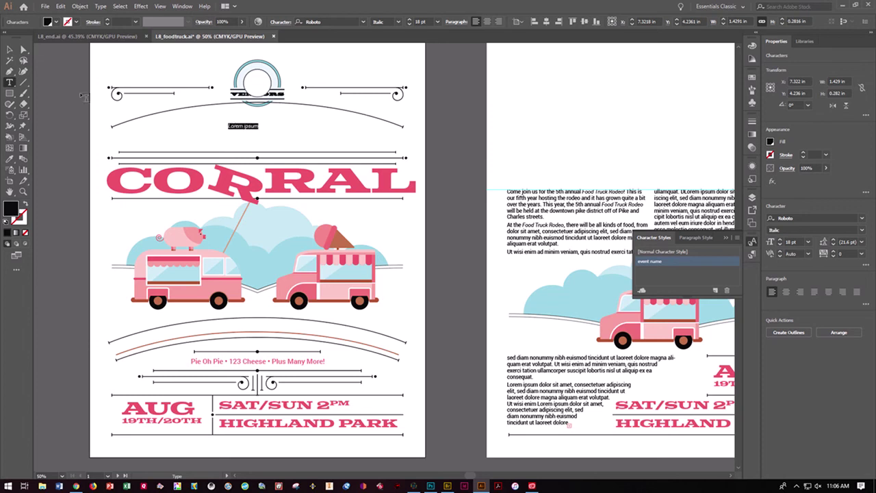
{"action": "left_click", "coordinate": [9, 158]}
{"action": "left_click", "coordinate": [122, 168]}
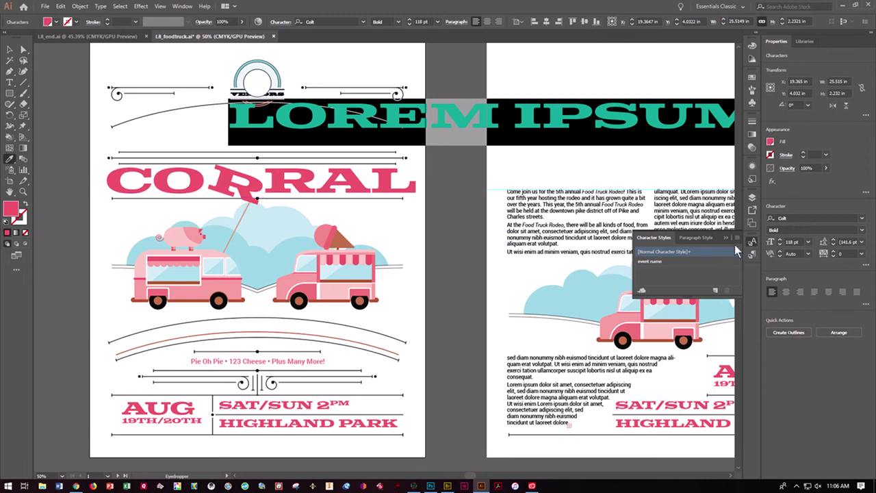
Step: Set the new placeholder text's font size to 55 pt and replace it with FOOD TRUCK RODEO
{"action": "left_click", "coordinate": [808, 242]}
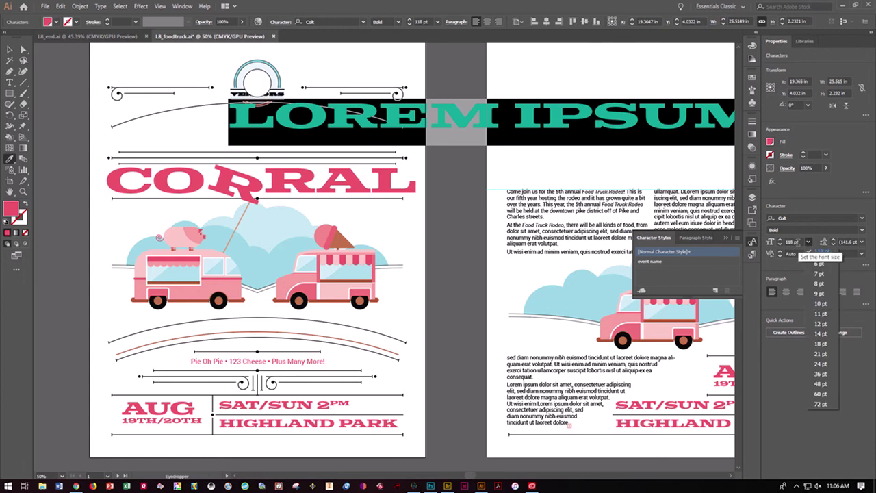
{"action": "left_click", "coordinate": [795, 241]}
{"action": "double_click", "coordinate": [792, 241]}
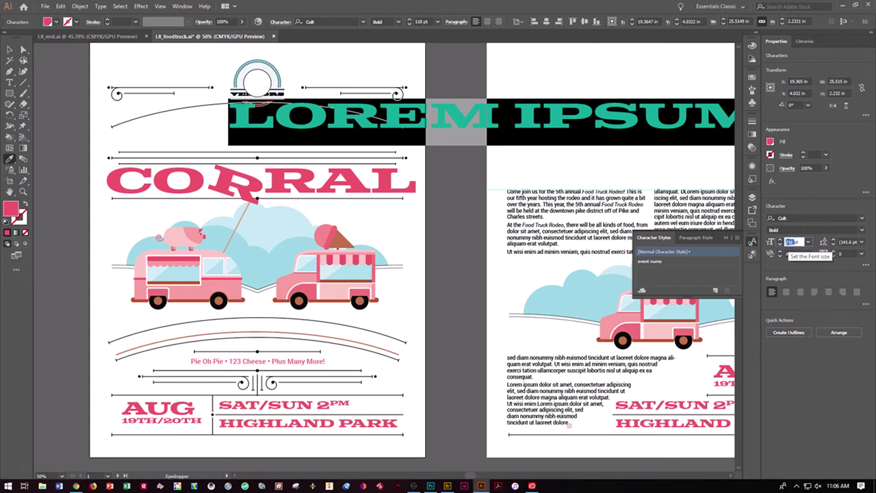
{"action": "type", "text": "55"}
{"action": "key", "text": "Return"}
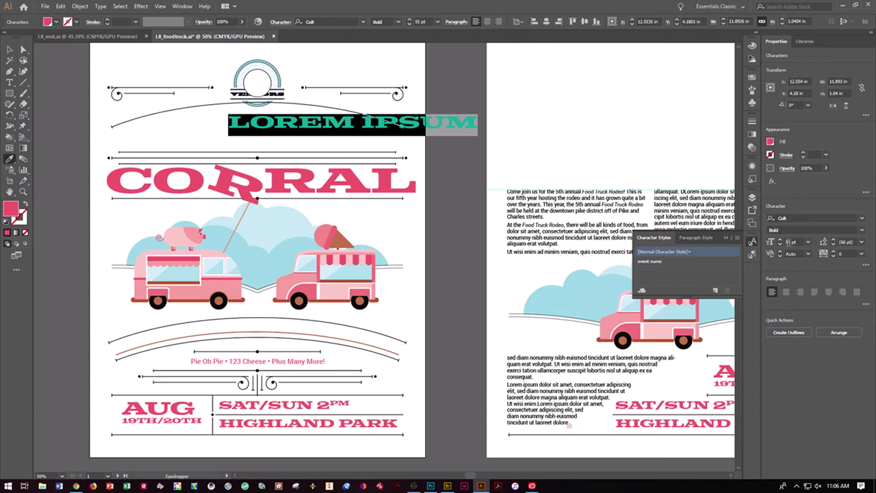
{"action": "type", "text": "FOOD T"}
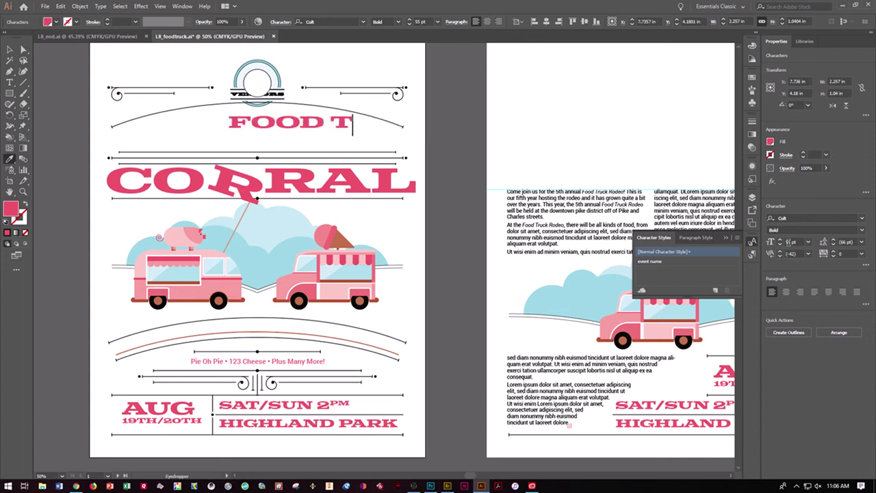
{"action": "type", "text": "RUCK RODEO"}
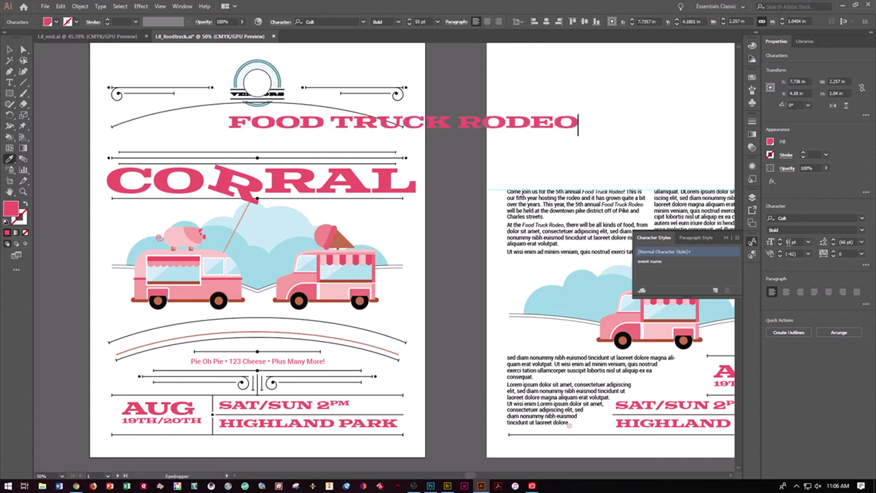
Step: Move the FOOD TRUCK RODEO text to just above CORRAL, checking against L8_end.ai, and save L8_foodtruck.ai
{"action": "left_click", "coordinate": [10, 50]}
{"action": "left_click_drag", "start_coordinate": [251, 132], "coordinate": [120, 146]}
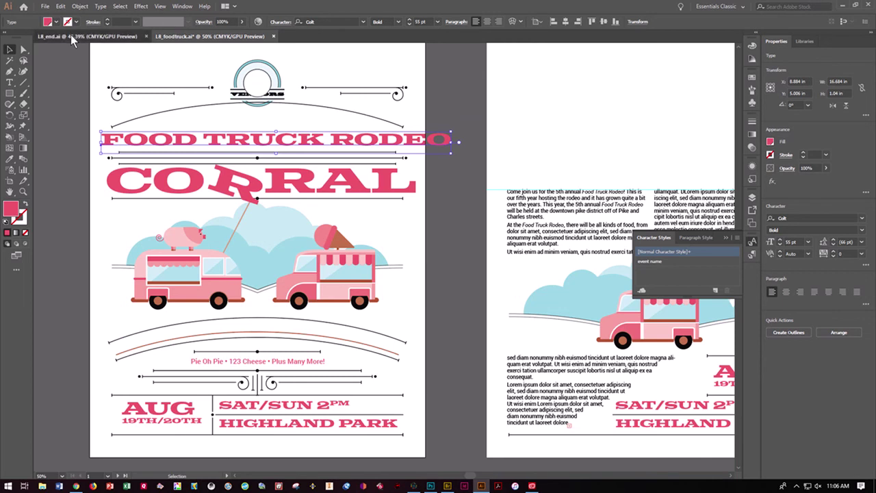
{"action": "left_click", "coordinate": [70, 35]}
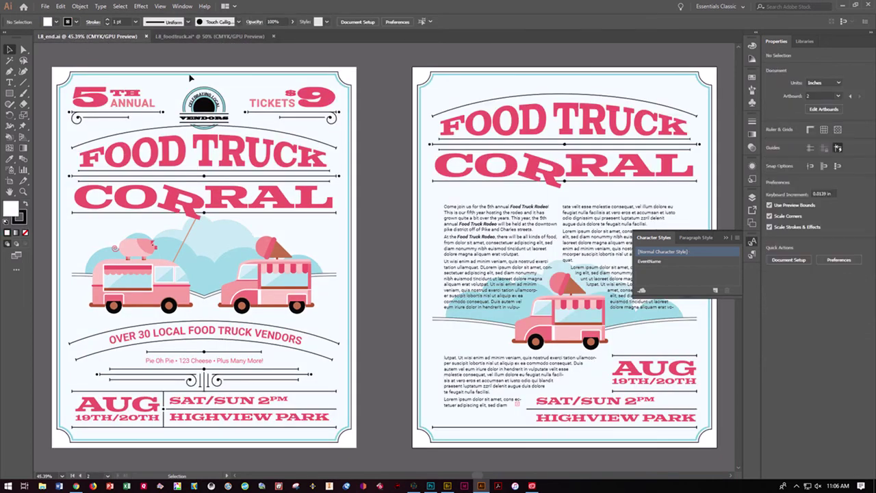
{"action": "left_click", "coordinate": [196, 37]}
{"action": "key", "text": "a"}
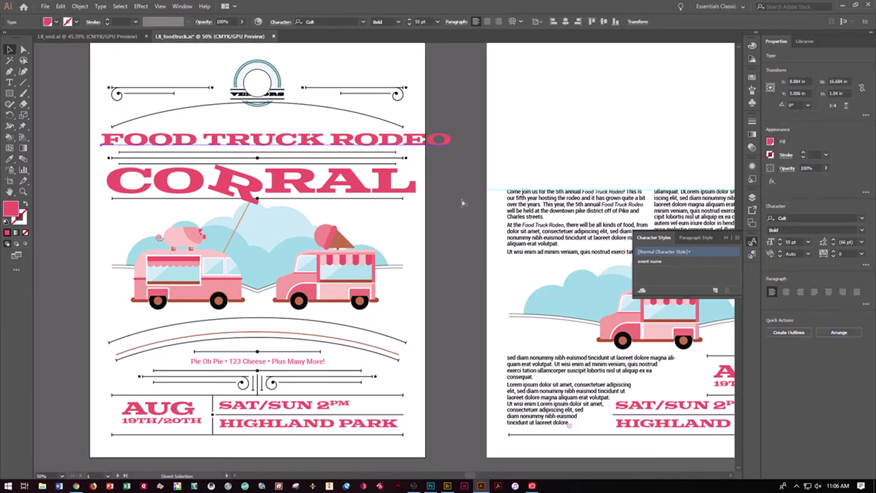
{"action": "key", "text": "ctrl+s"}
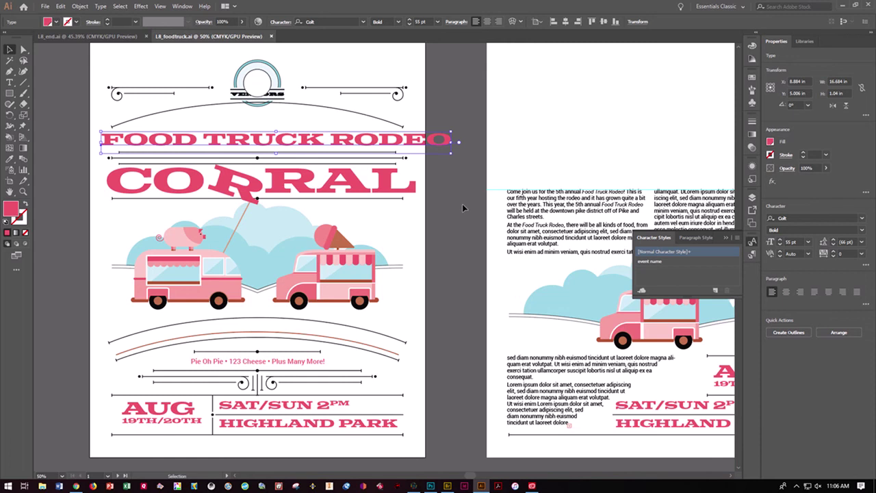